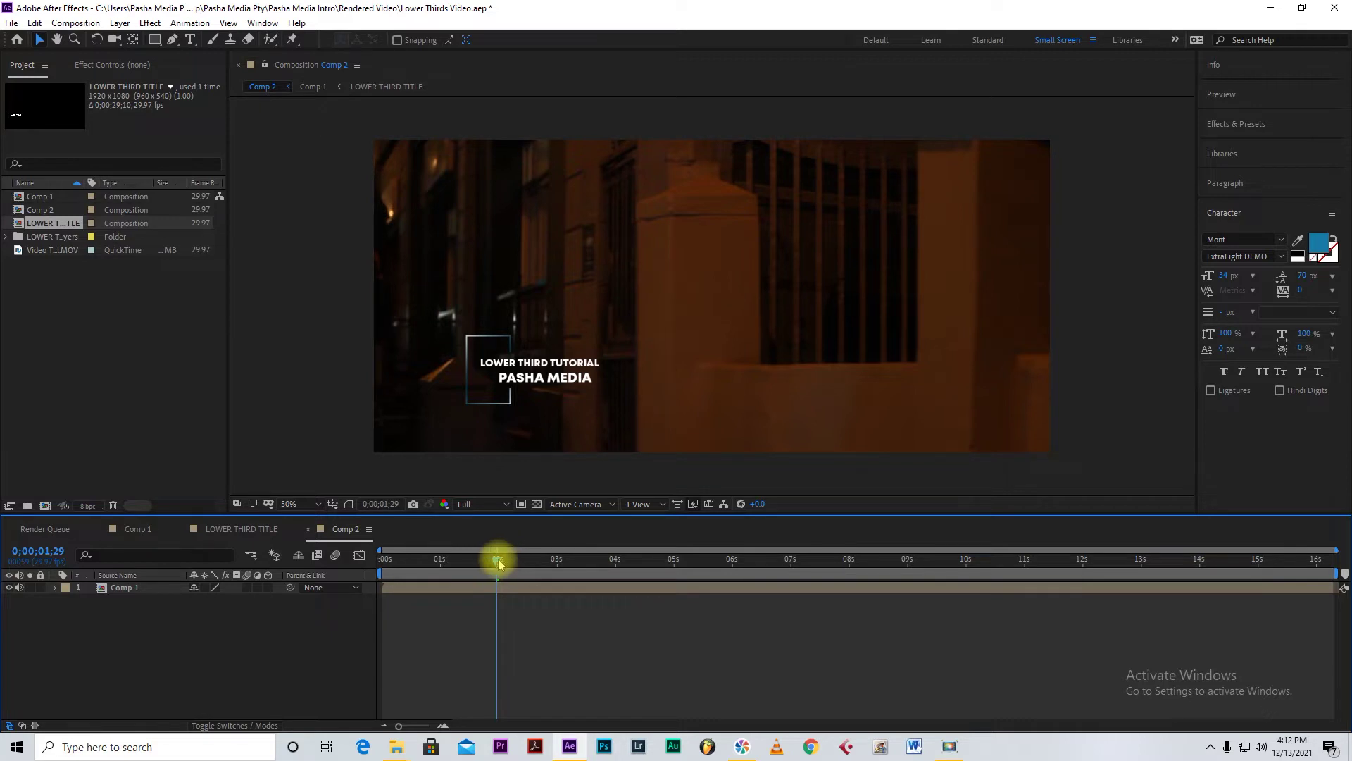
# - Play Comp 2 from the start and scrub through to about 4 seconds to review the lower third over the footage
pyautogui.moveTo(497, 562); pyautogui.dragTo(347, 589)
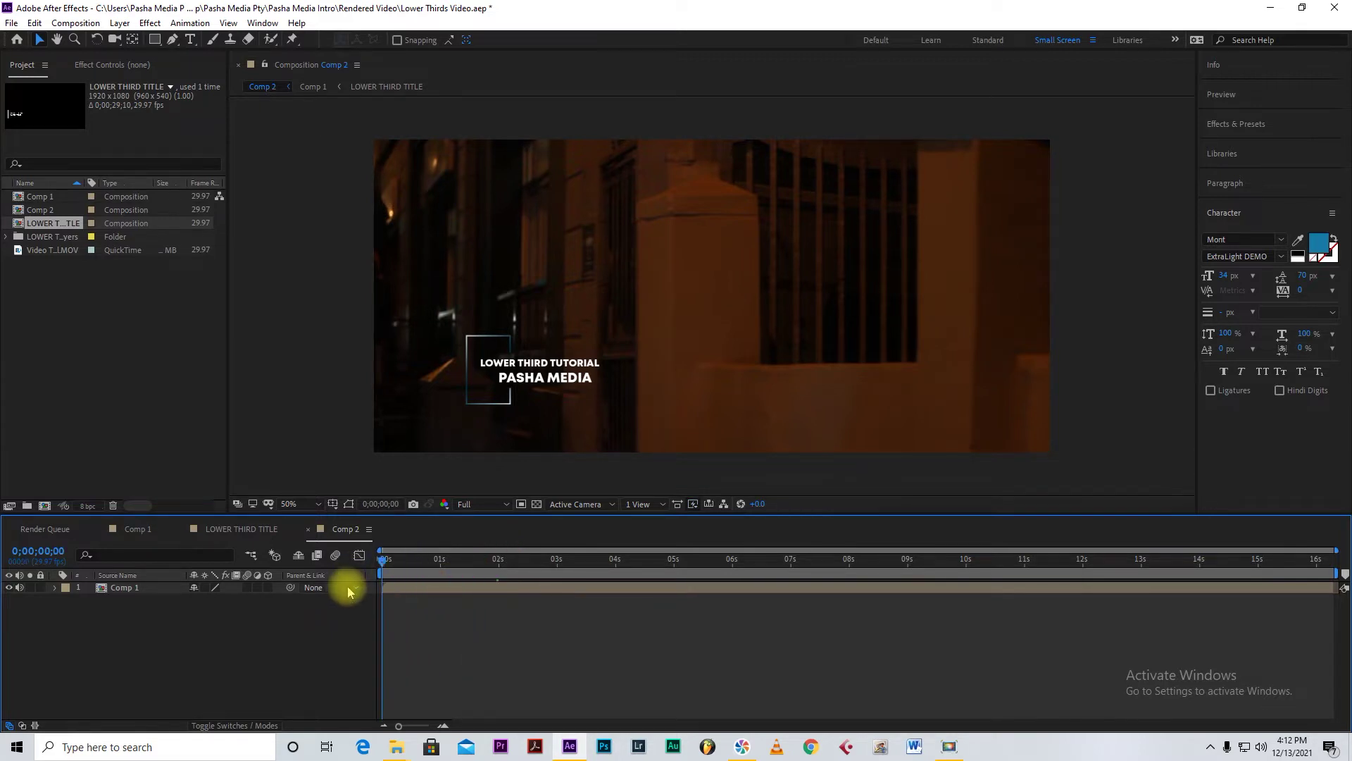
pyautogui.press('space')
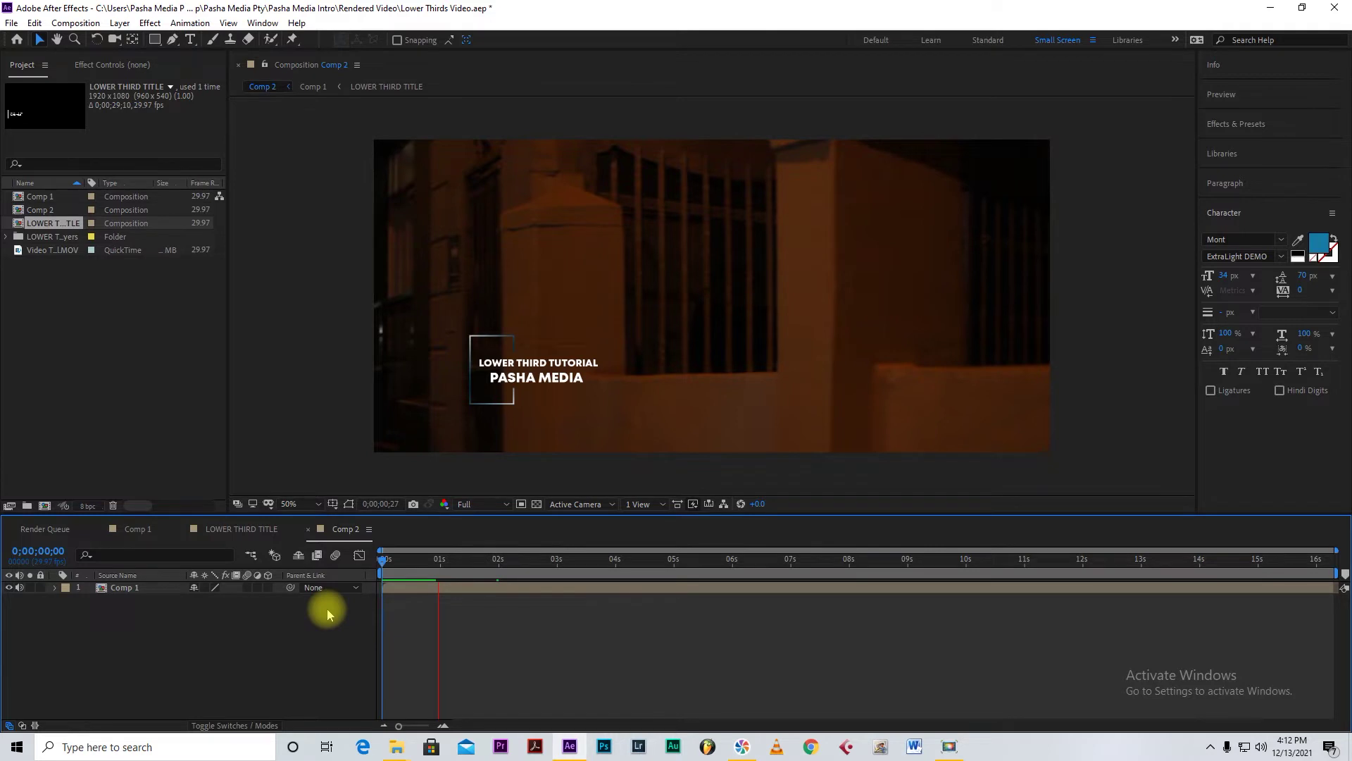
pyautogui.press('space')
pyautogui.click(428, 564)
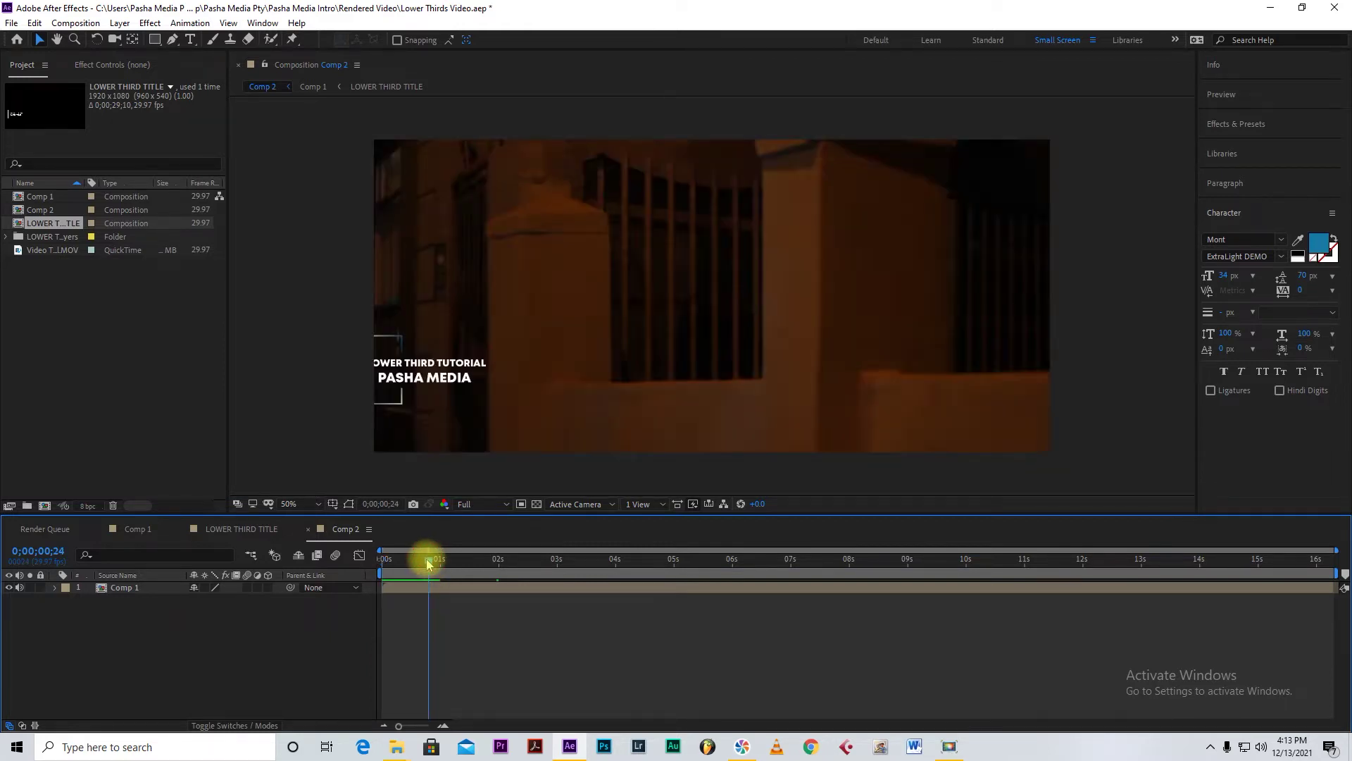
pyautogui.moveTo(428, 564); pyautogui.dragTo(633, 655)
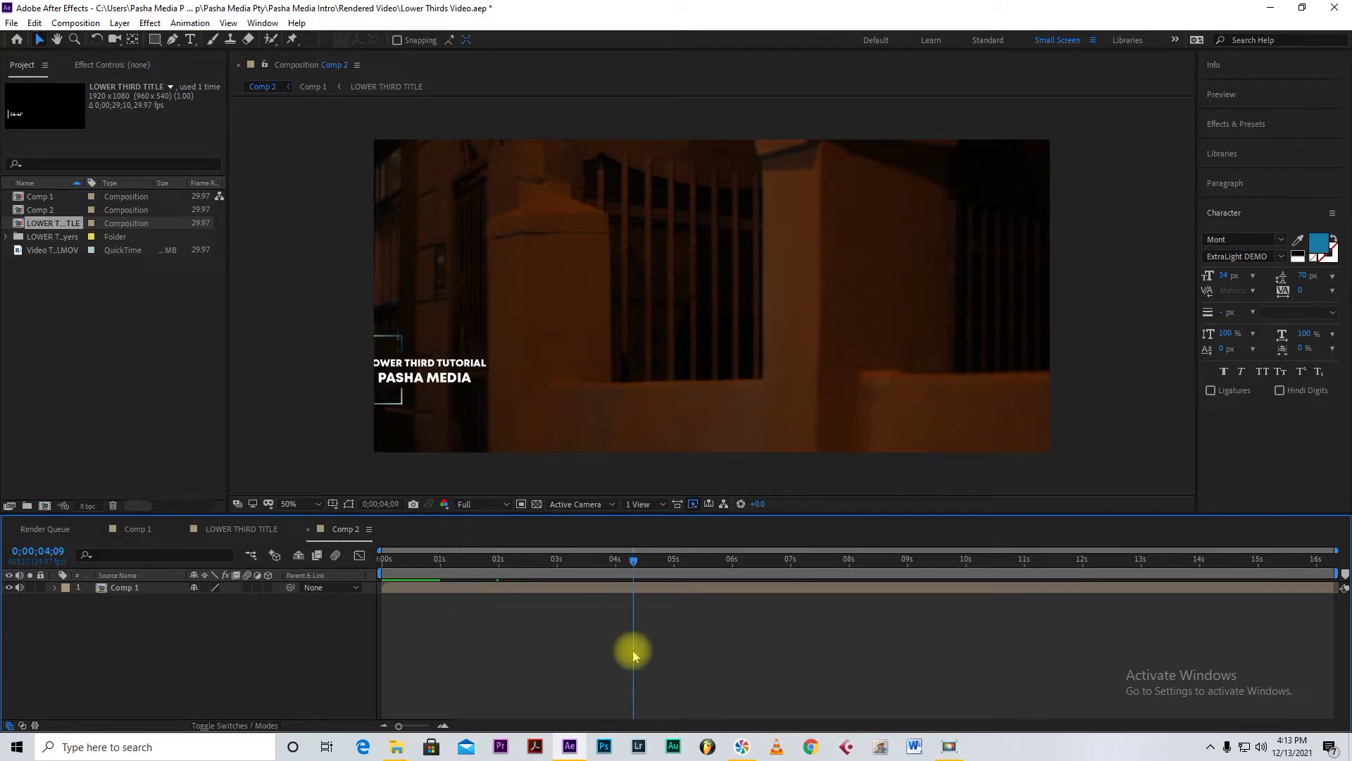
# - Lower the preview resolution to Half and play Comp 2 from the start to review the lower third animation
pyautogui.click(501, 504)
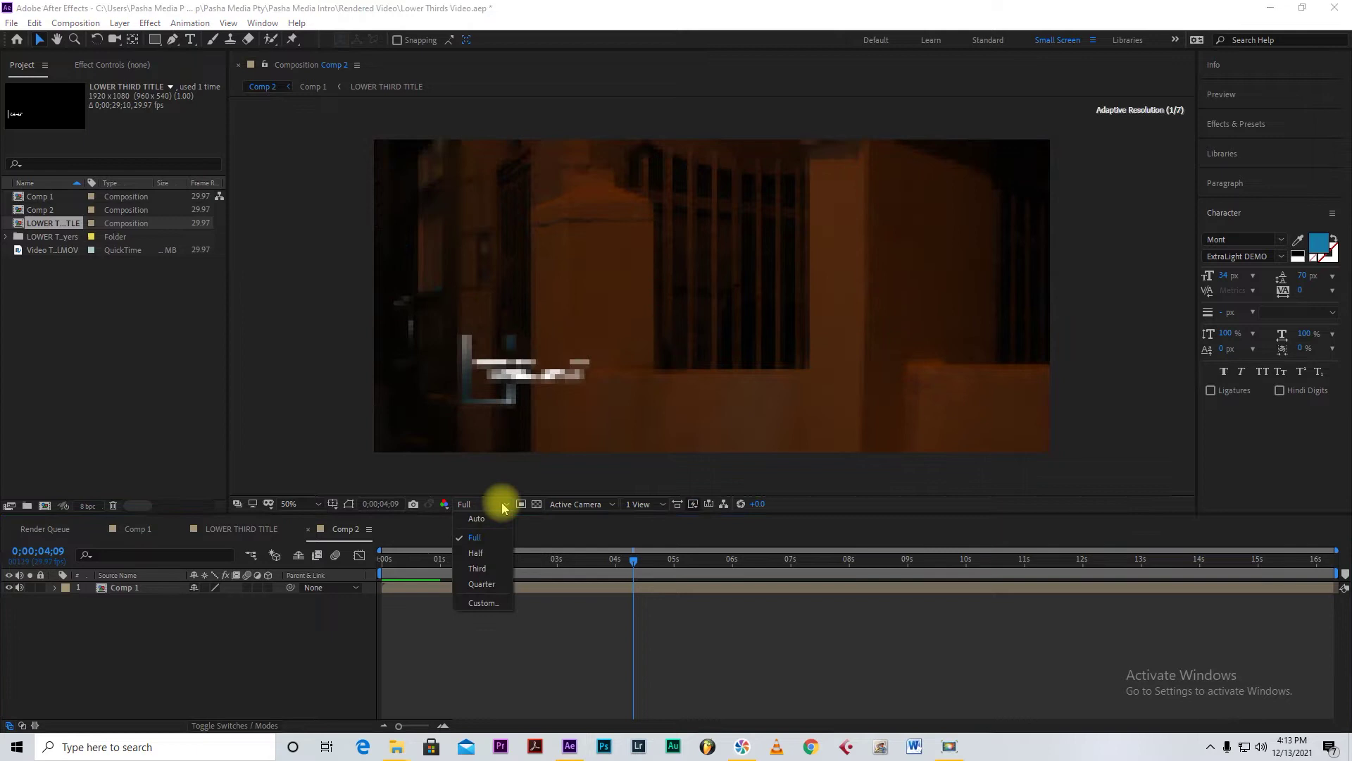
pyautogui.click(484, 554)
pyautogui.moveTo(631, 558); pyautogui.dragTo(314, 607)
pyautogui.press('space')
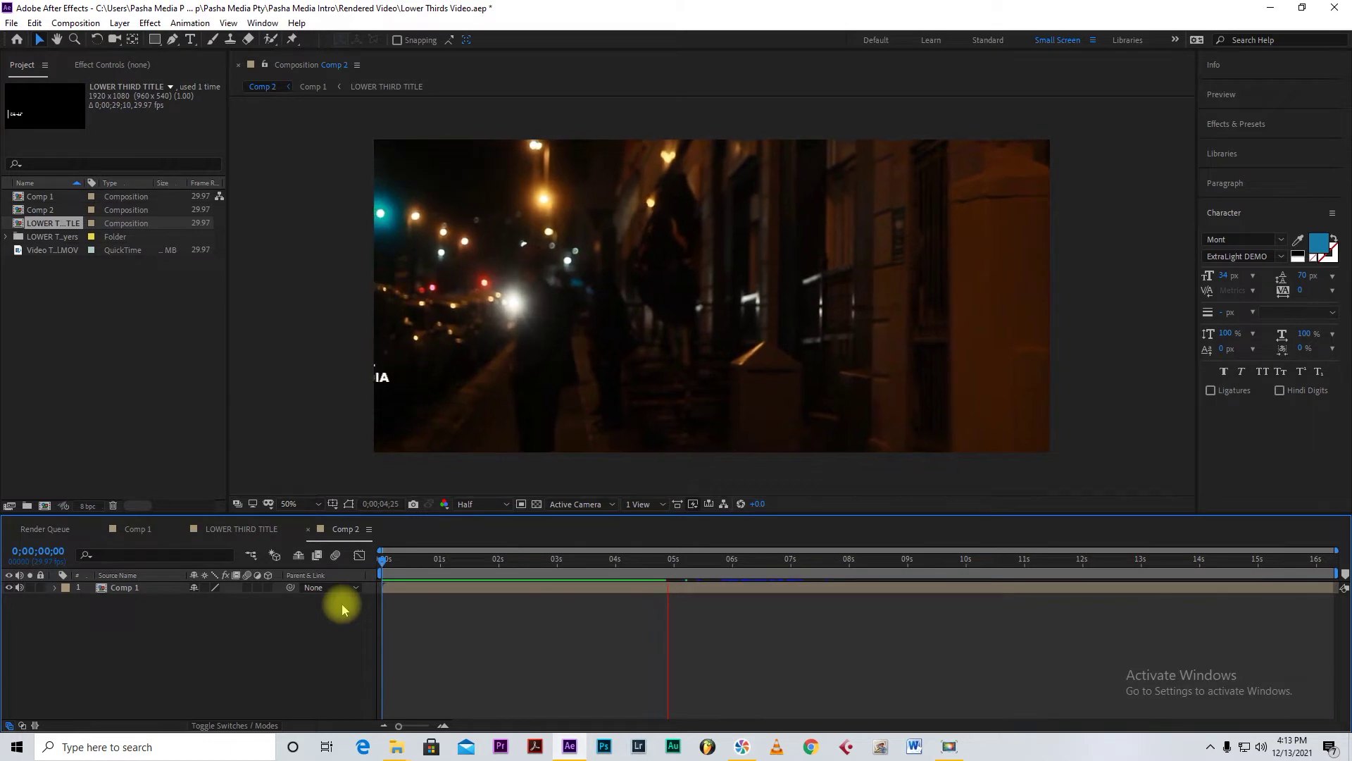
pyautogui.press('space')
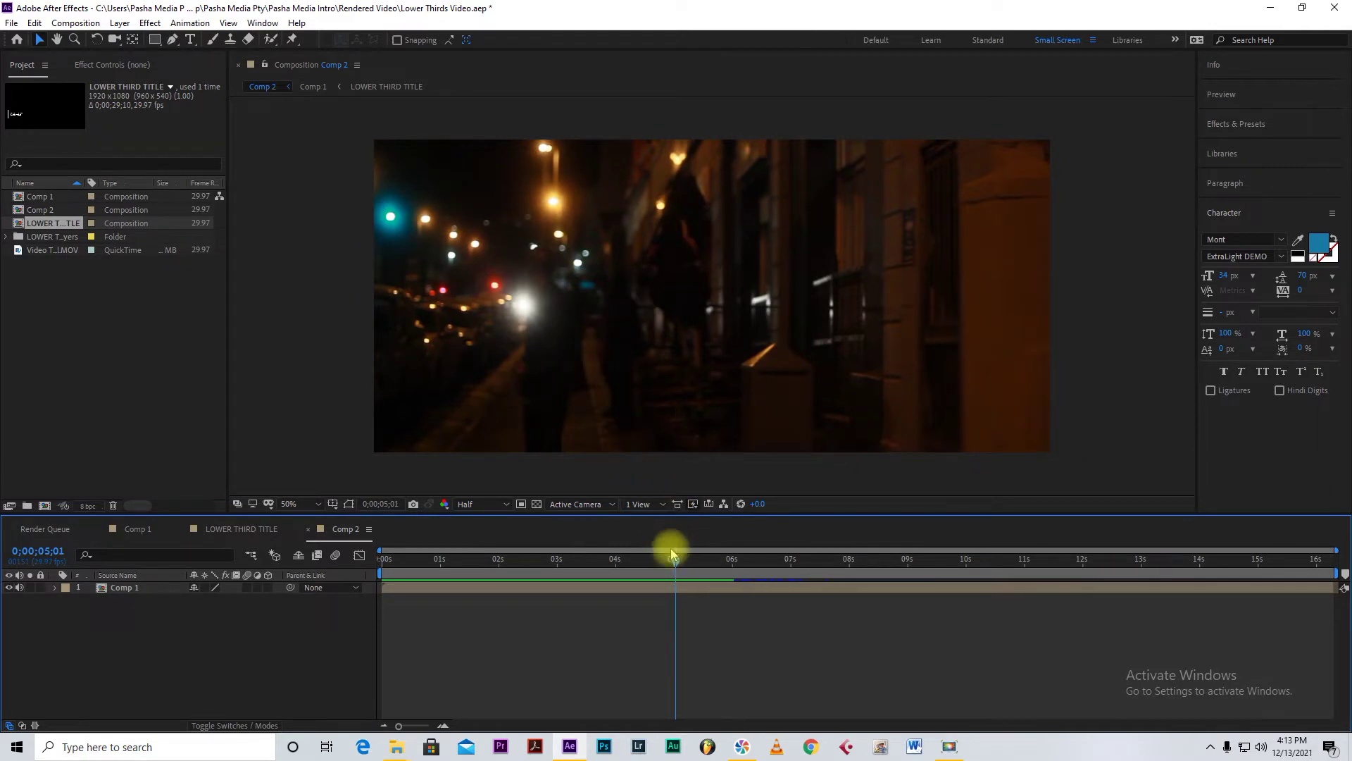
pyautogui.moveTo(676, 556); pyautogui.dragTo(428, 570)
pyautogui.press('space')
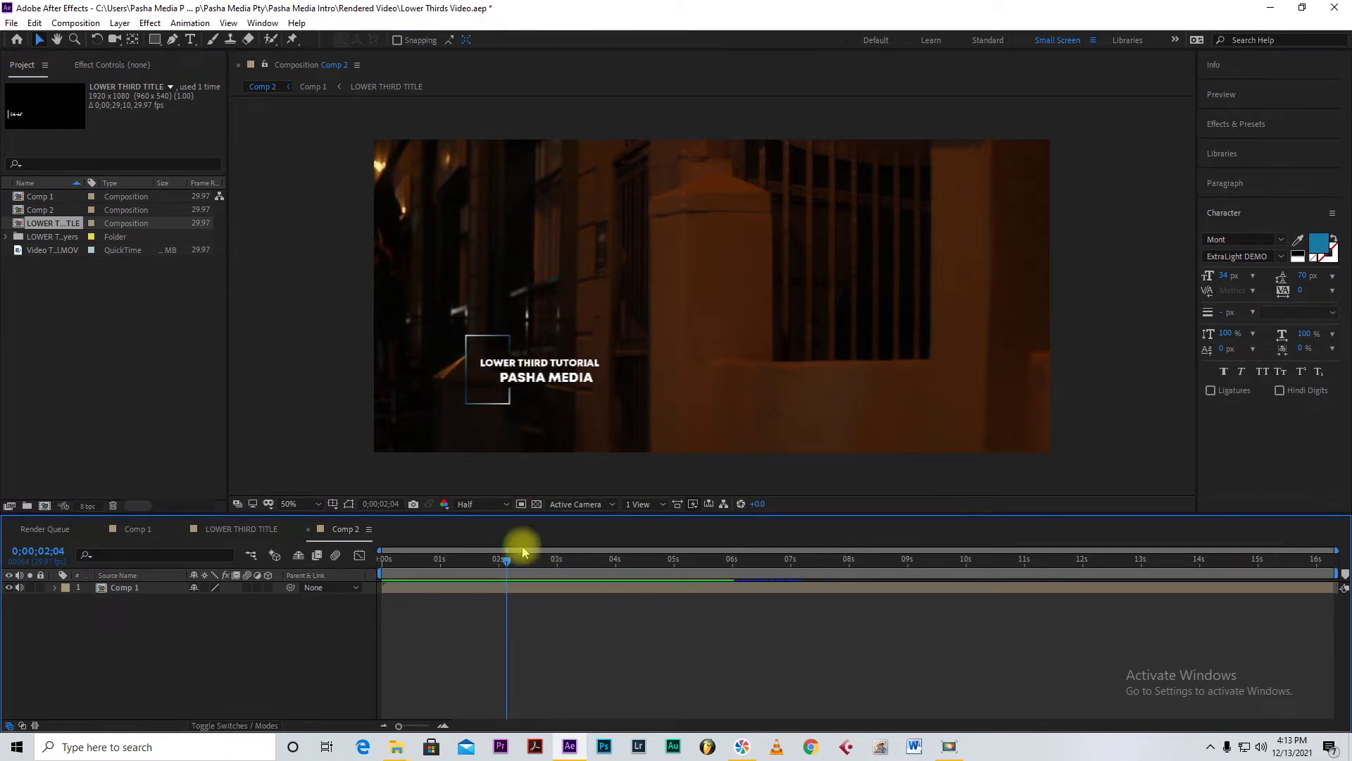
pyautogui.moveTo(507, 561); pyautogui.dragTo(614, 588)
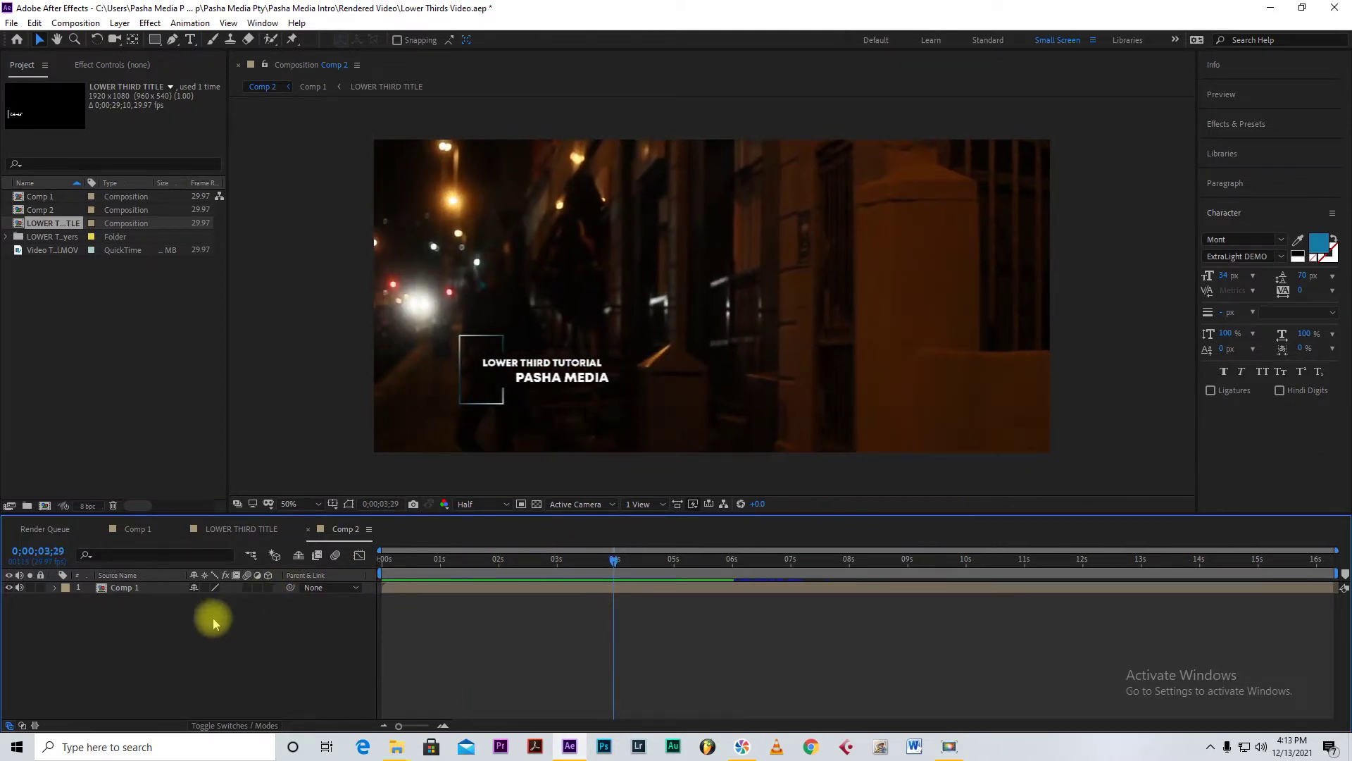
# - Open the nested Comp 1 and toggle the visibility of its video and title layers to check what each contributes
pyautogui.click(104, 590)
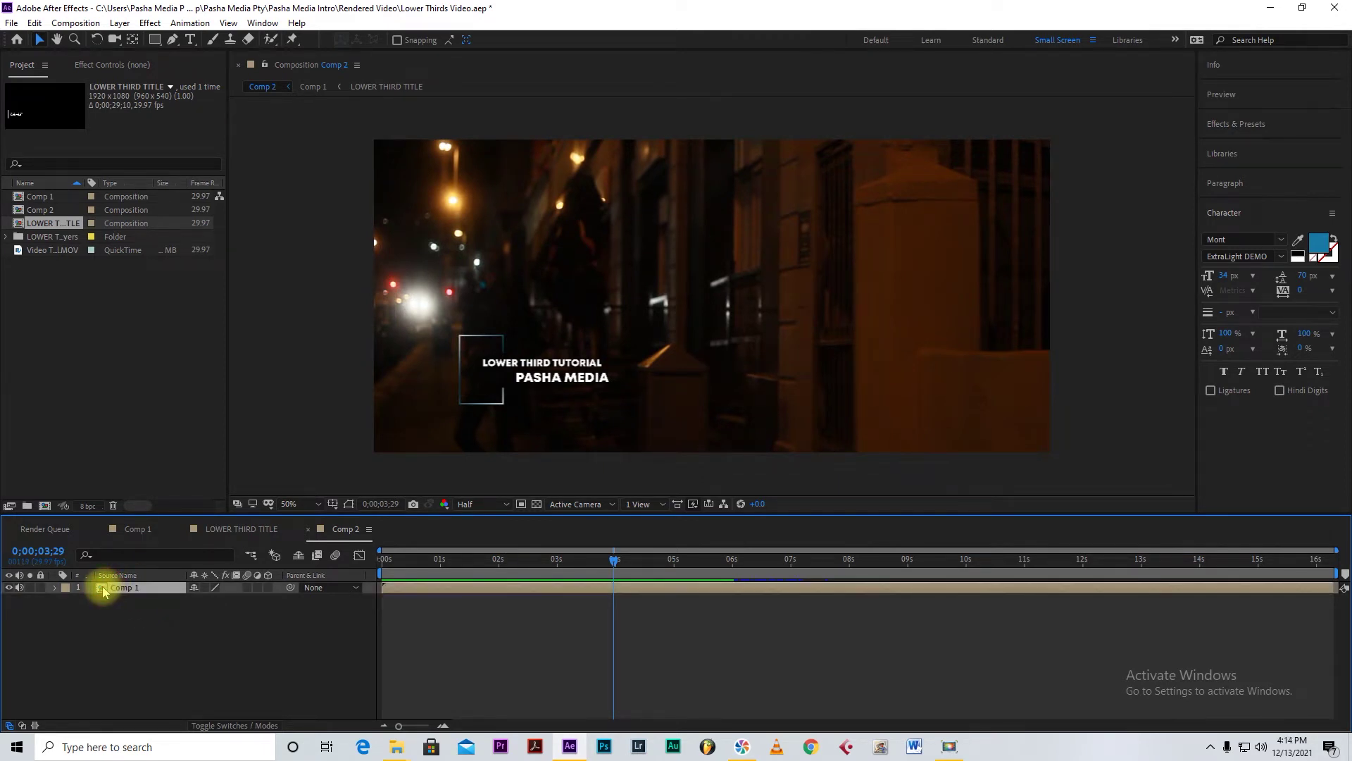
pyautogui.doubleClick(102, 590)
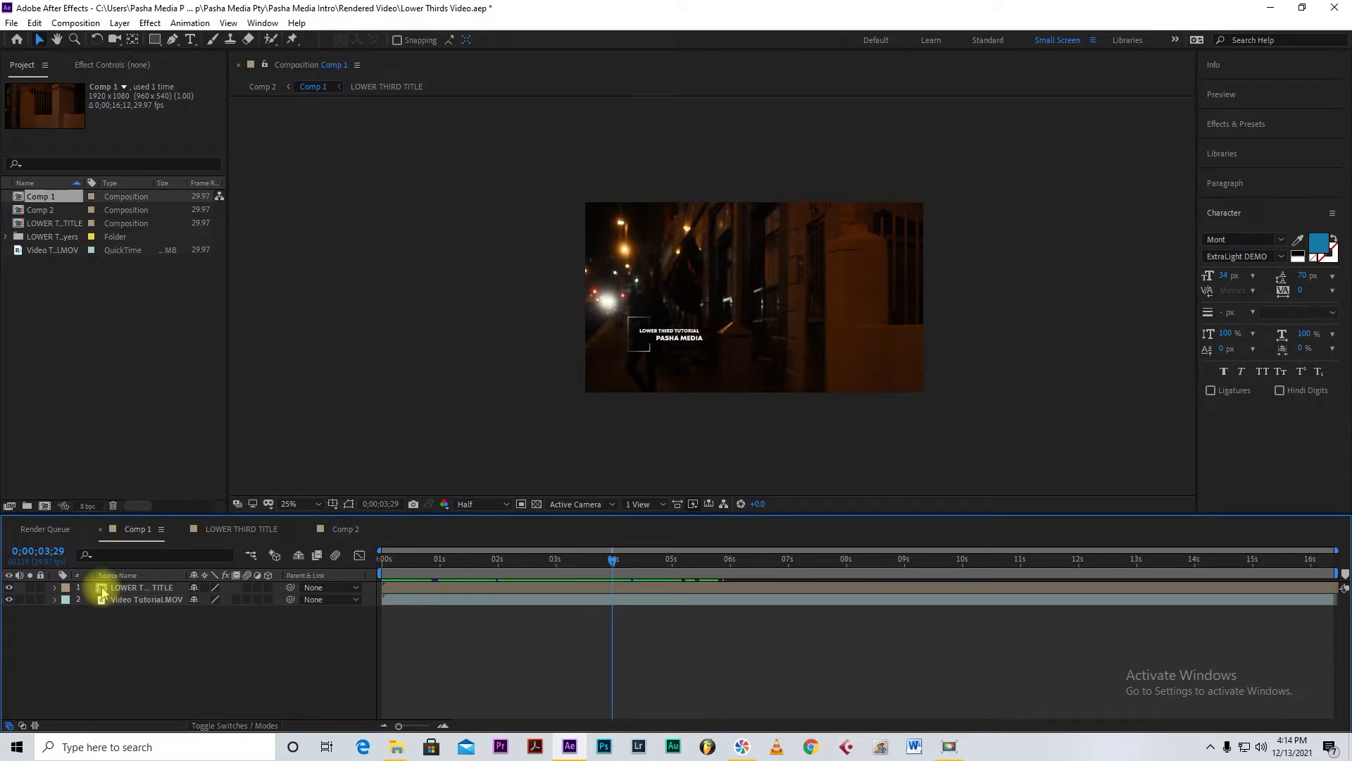
pyautogui.click(136, 599)
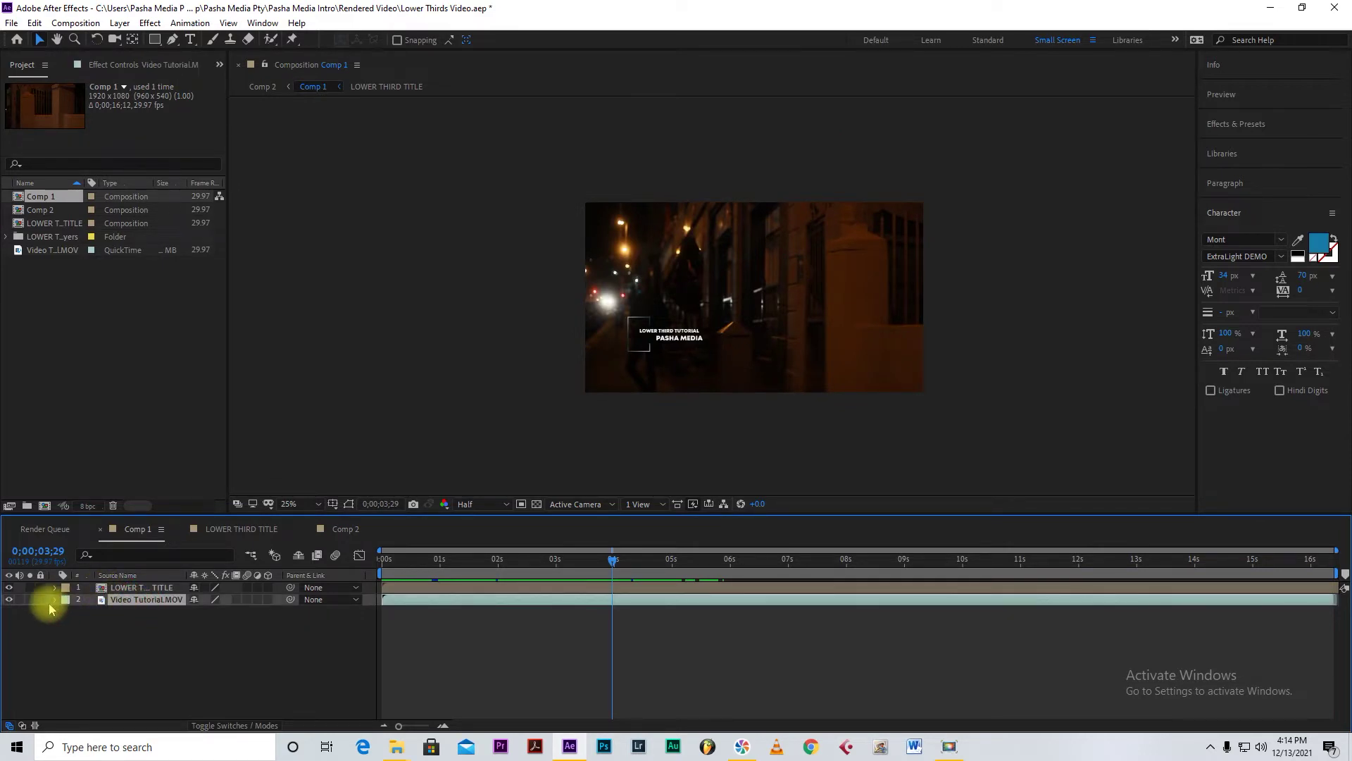
pyautogui.click(9, 599)
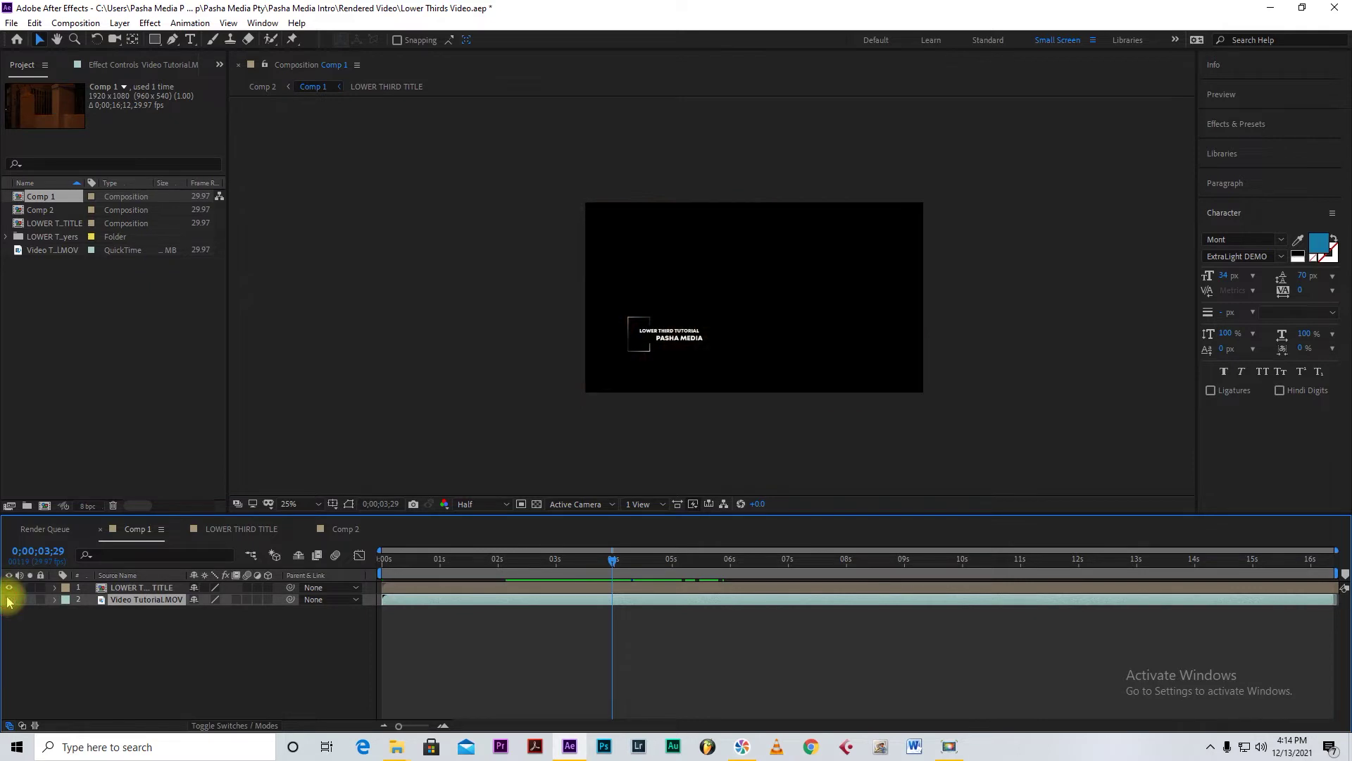
pyautogui.click(8, 599)
pyautogui.click(10, 587)
pyautogui.click(10, 588)
# - Open the LOWER THIRD TITLE composition and check that its Background layer is hidden
pyautogui.click(102, 588)
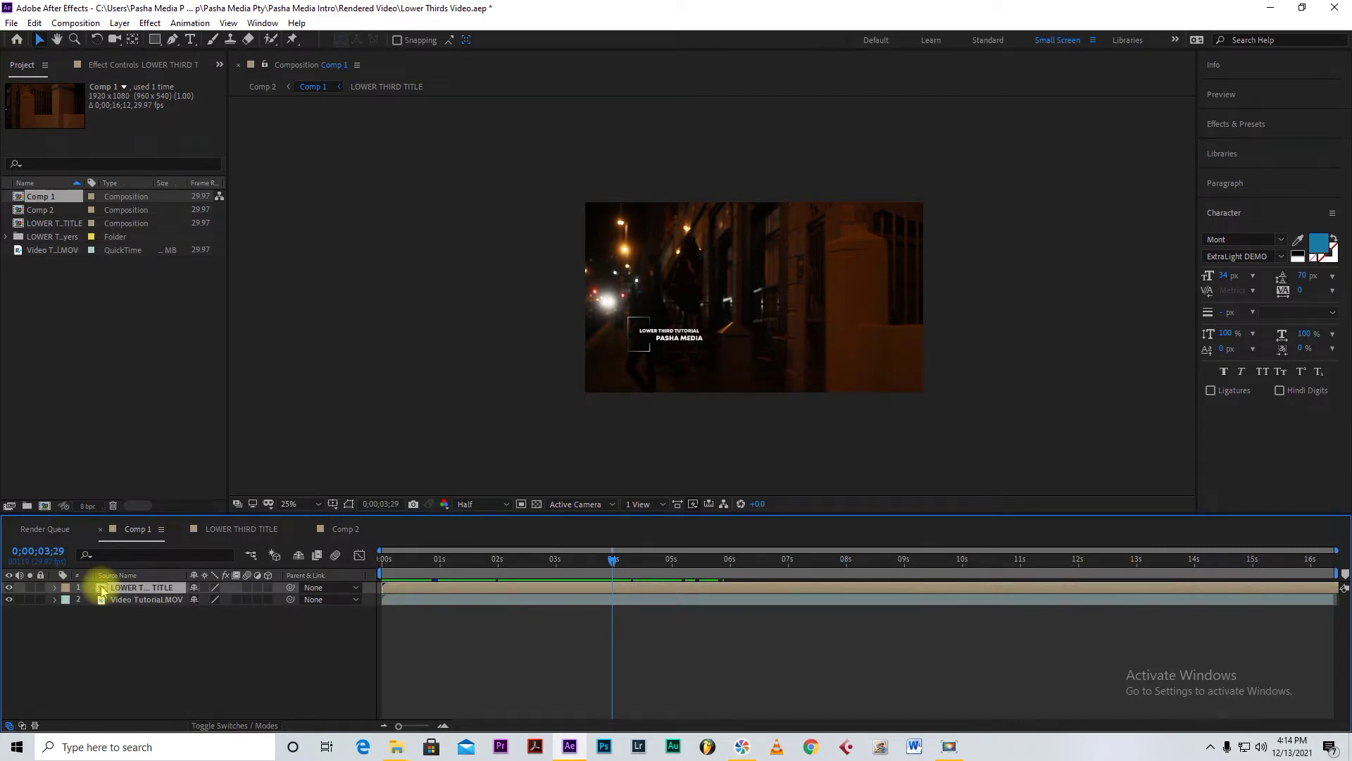
pyautogui.doubleClick(102, 587)
pyautogui.moveTo(508, 572); pyautogui.dragTo(453, 582)
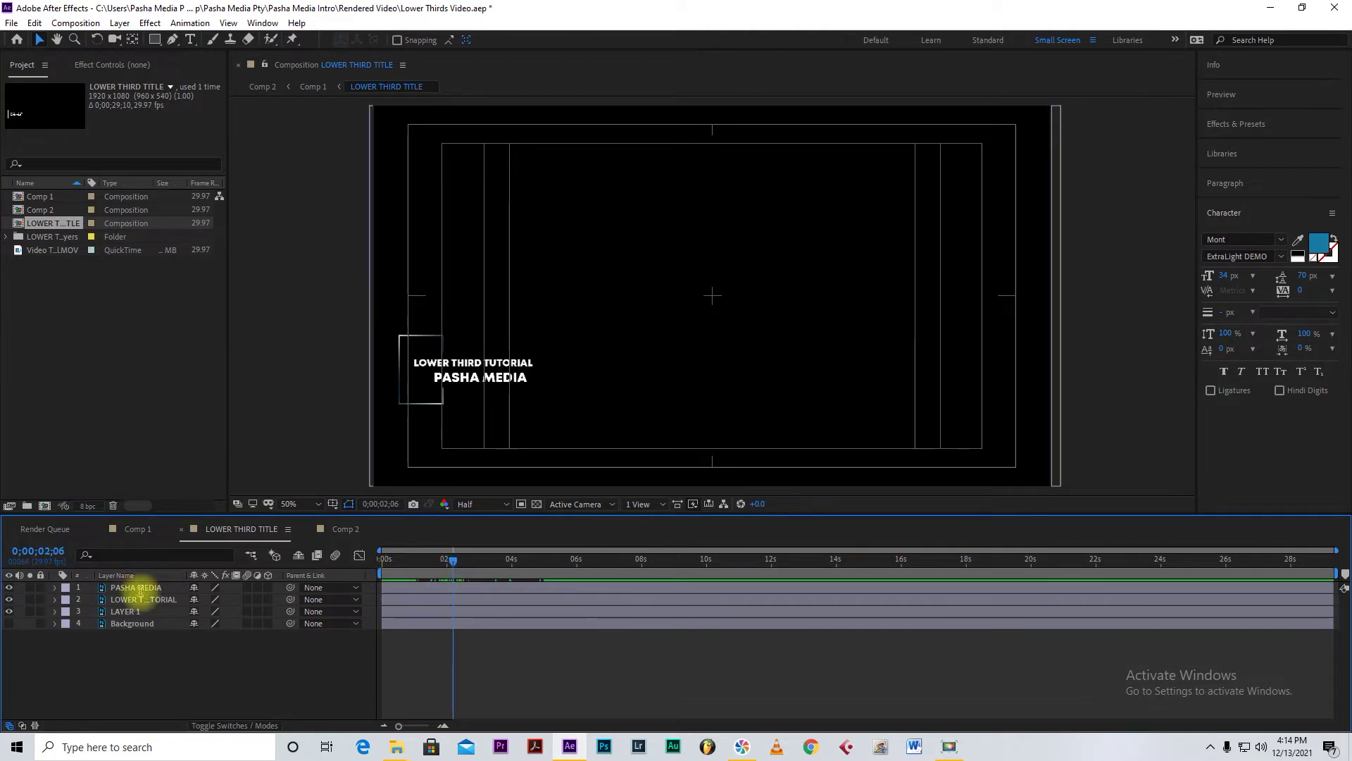
pyautogui.click(143, 623)
pyautogui.click(7, 624)
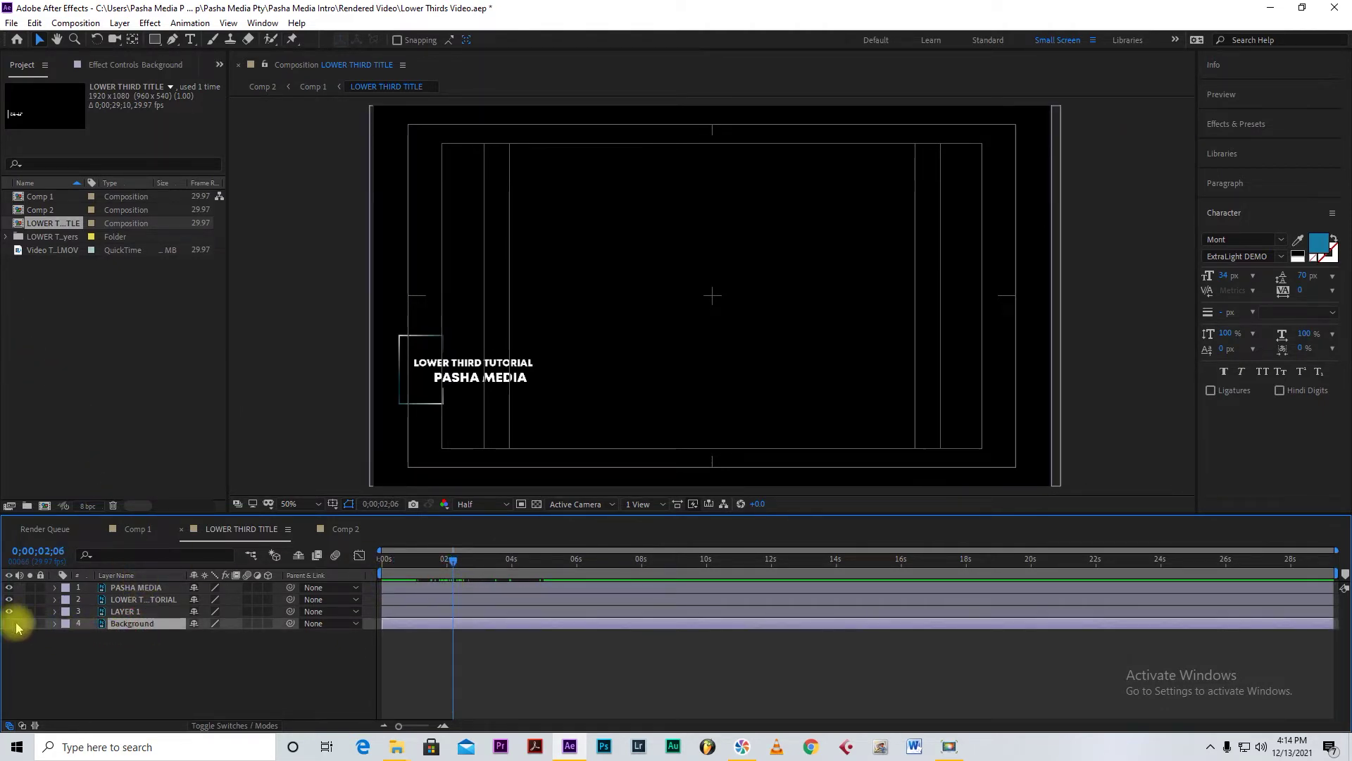
# - Hide the Video Tutorial.MOV layer in Comp 1 and scrub the title animation to 0;00;04;14
pyautogui.click(138, 529)
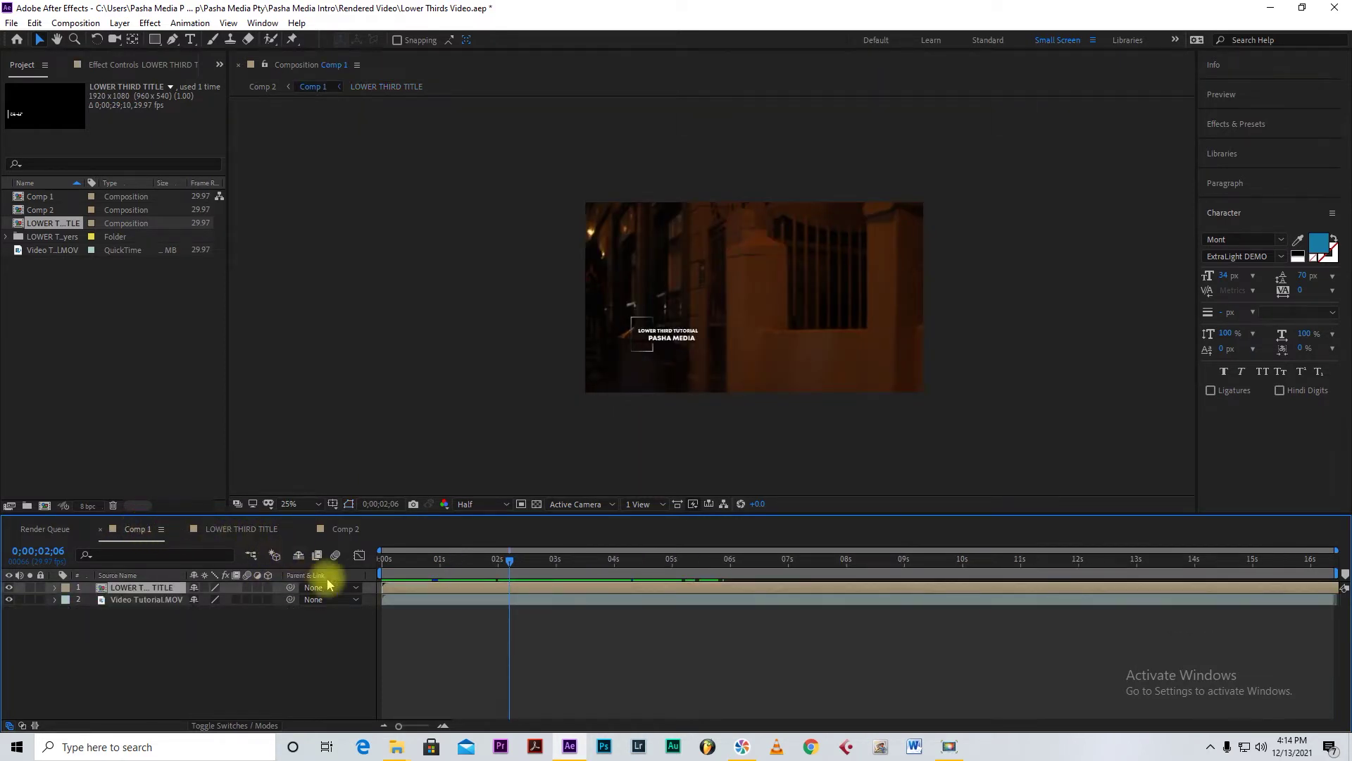
pyautogui.click(10, 599)
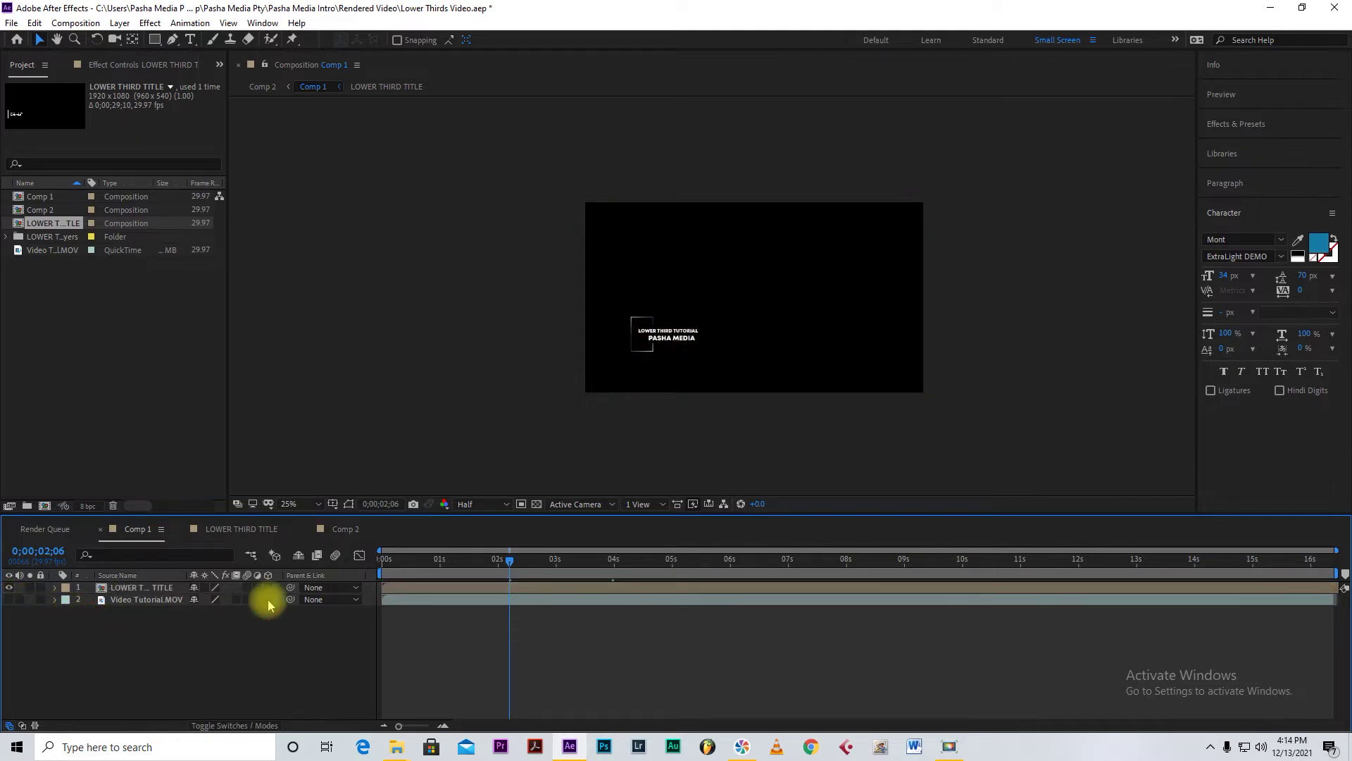
pyautogui.moveTo(507, 559); pyautogui.dragTo(641, 595)
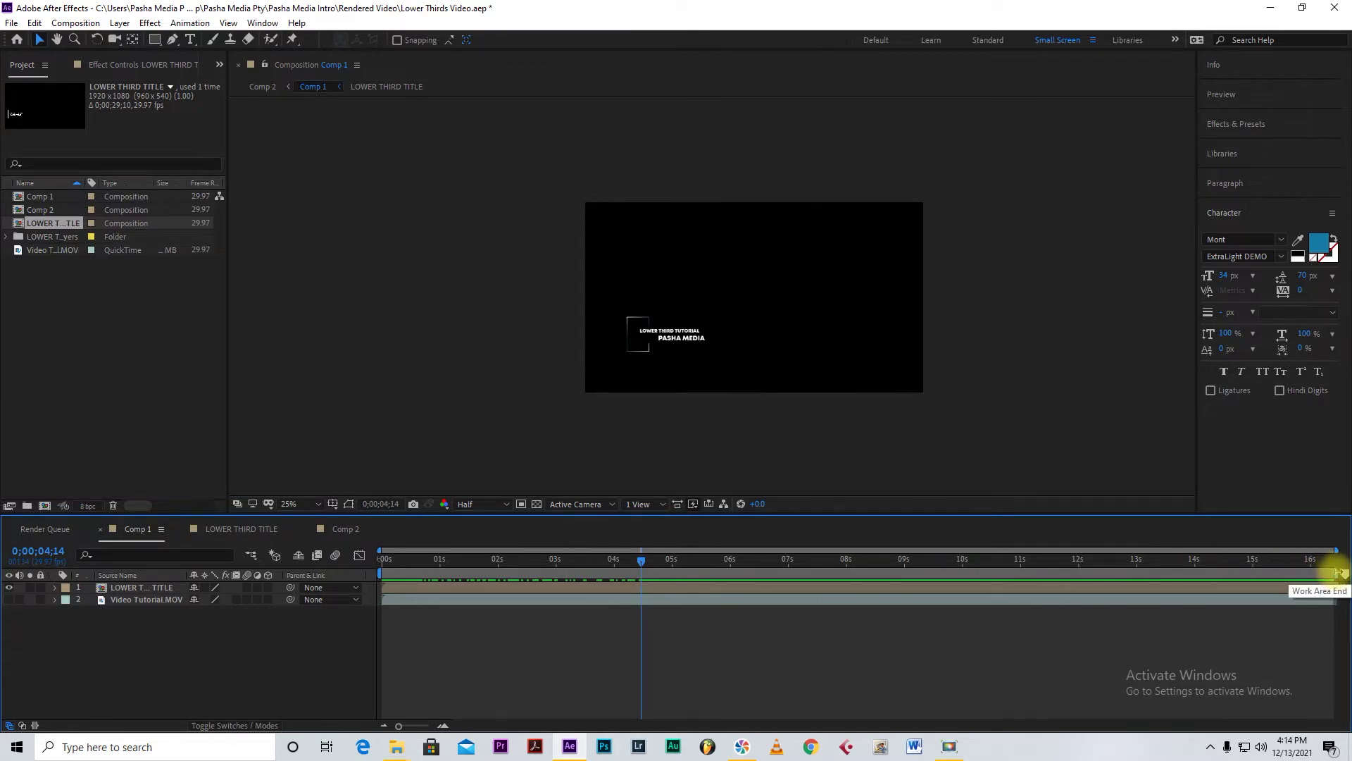
# - End Comp 1's work area just past 5 seconds, after the title has left the frame, trim the composition to it, and preview it
pyautogui.moveTo(1333, 574); pyautogui.dragTo(697, 574)
pyautogui.click(649, 560)
pyautogui.moveTo(649, 560); pyautogui.dragTo(685, 562)
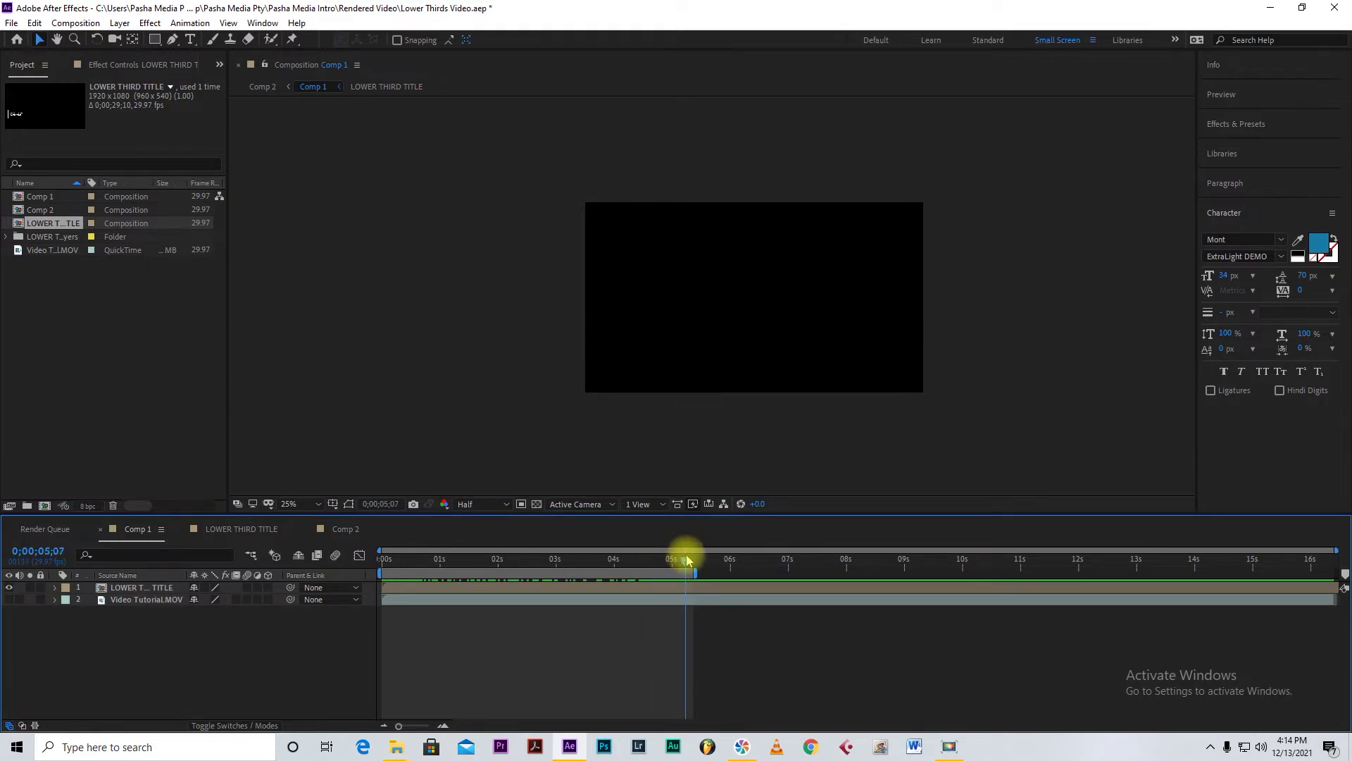
pyautogui.rightClick(612, 572)
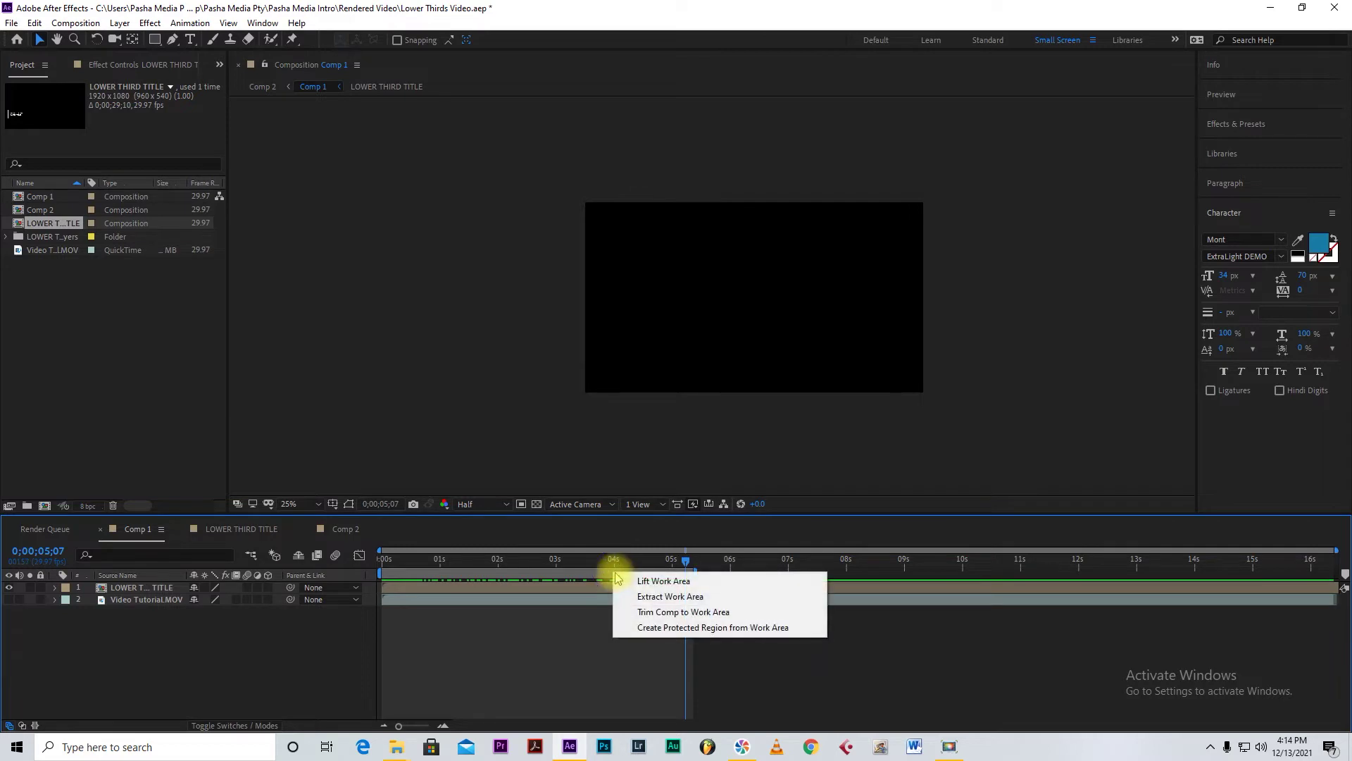
pyautogui.click(667, 613)
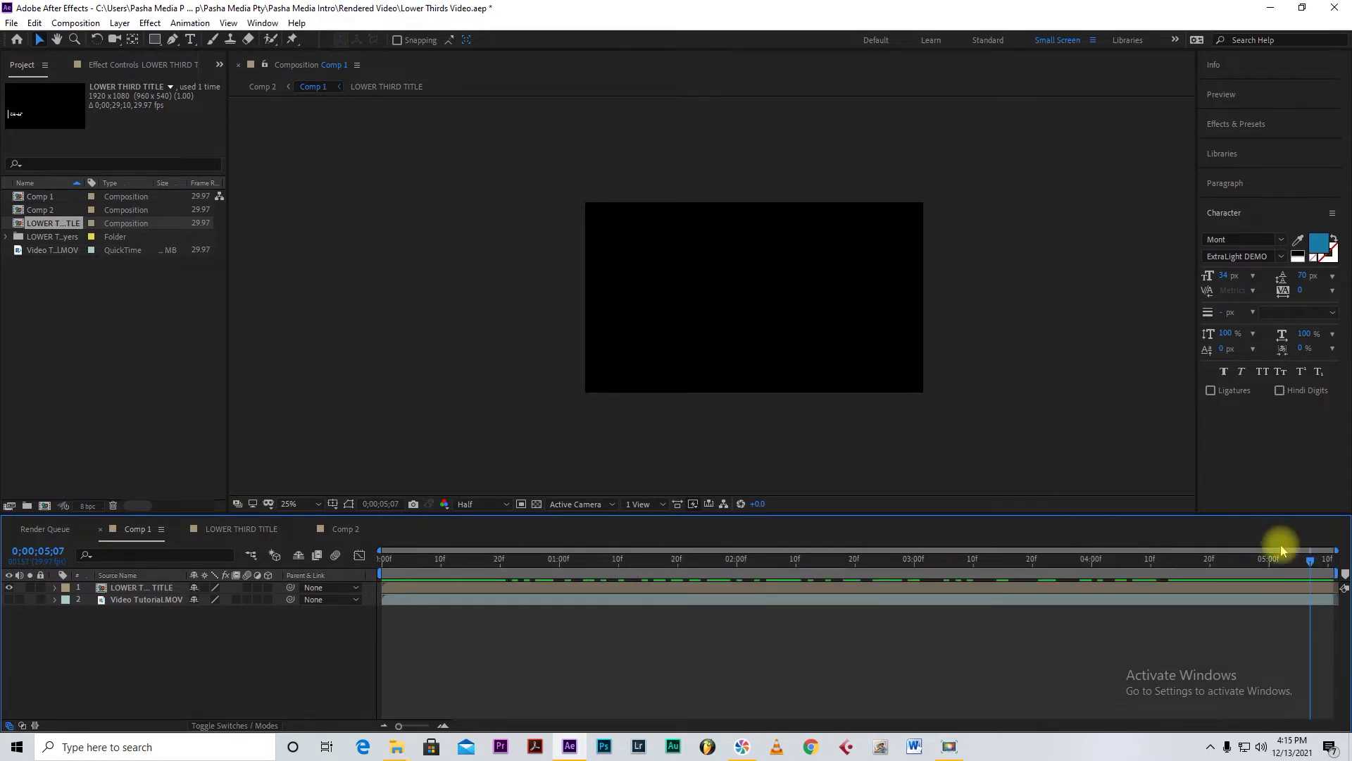
pyautogui.press('space')
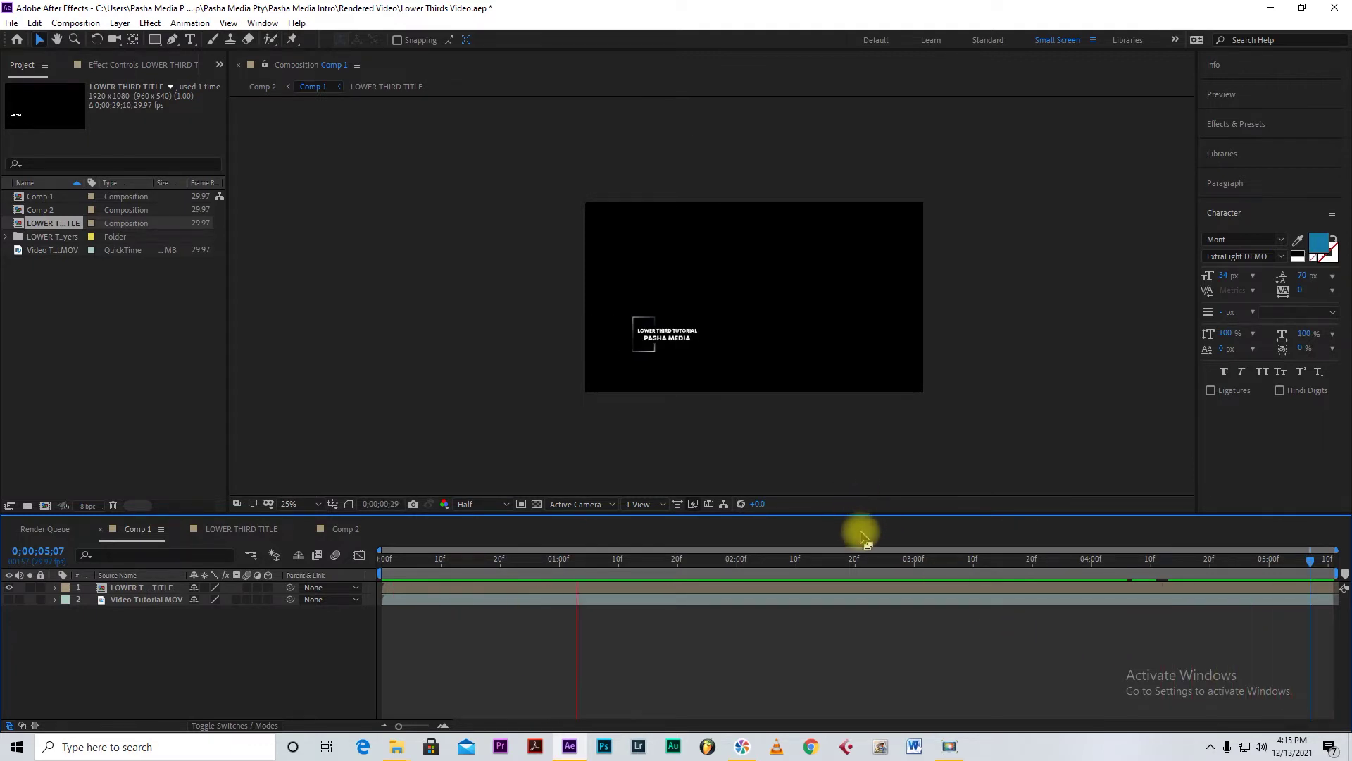
pyautogui.press('space')
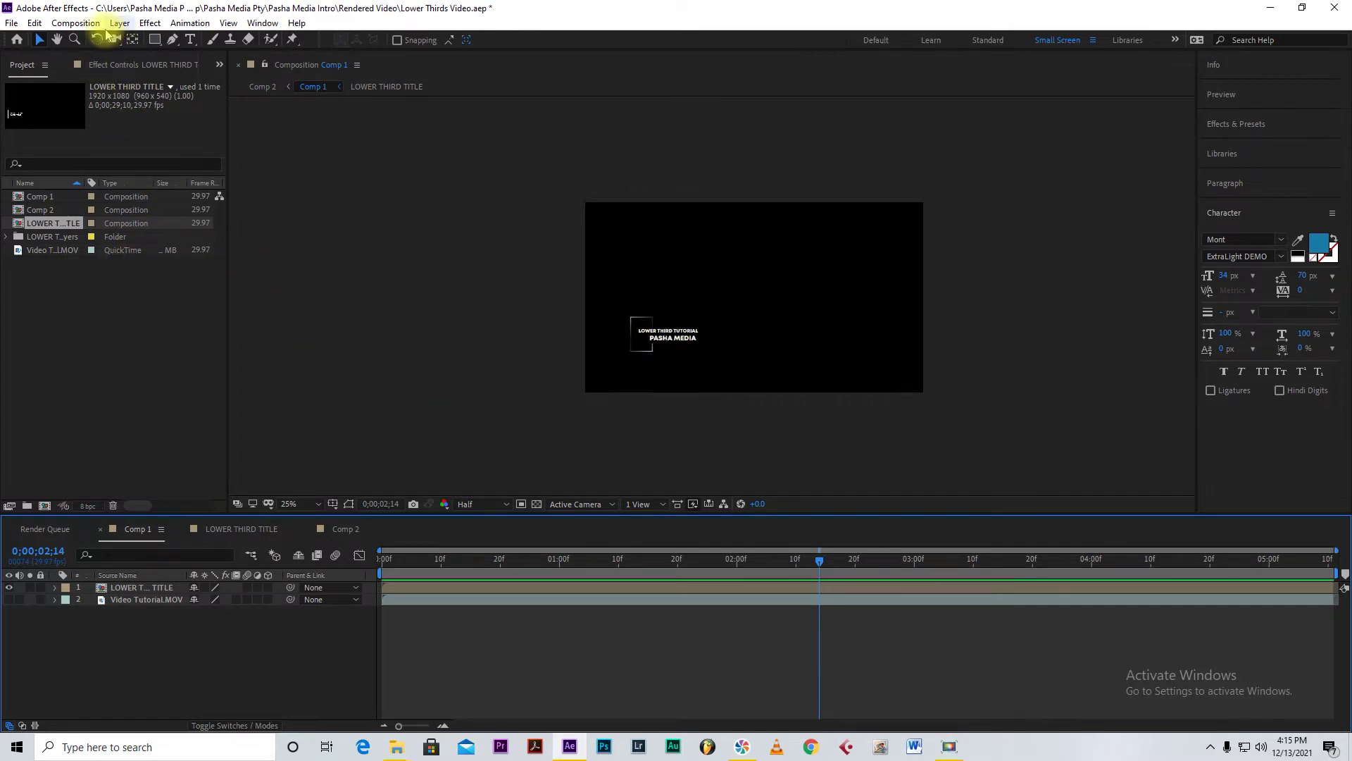
# - Add Comp 1 to the render queue
pyautogui.click(77, 24)
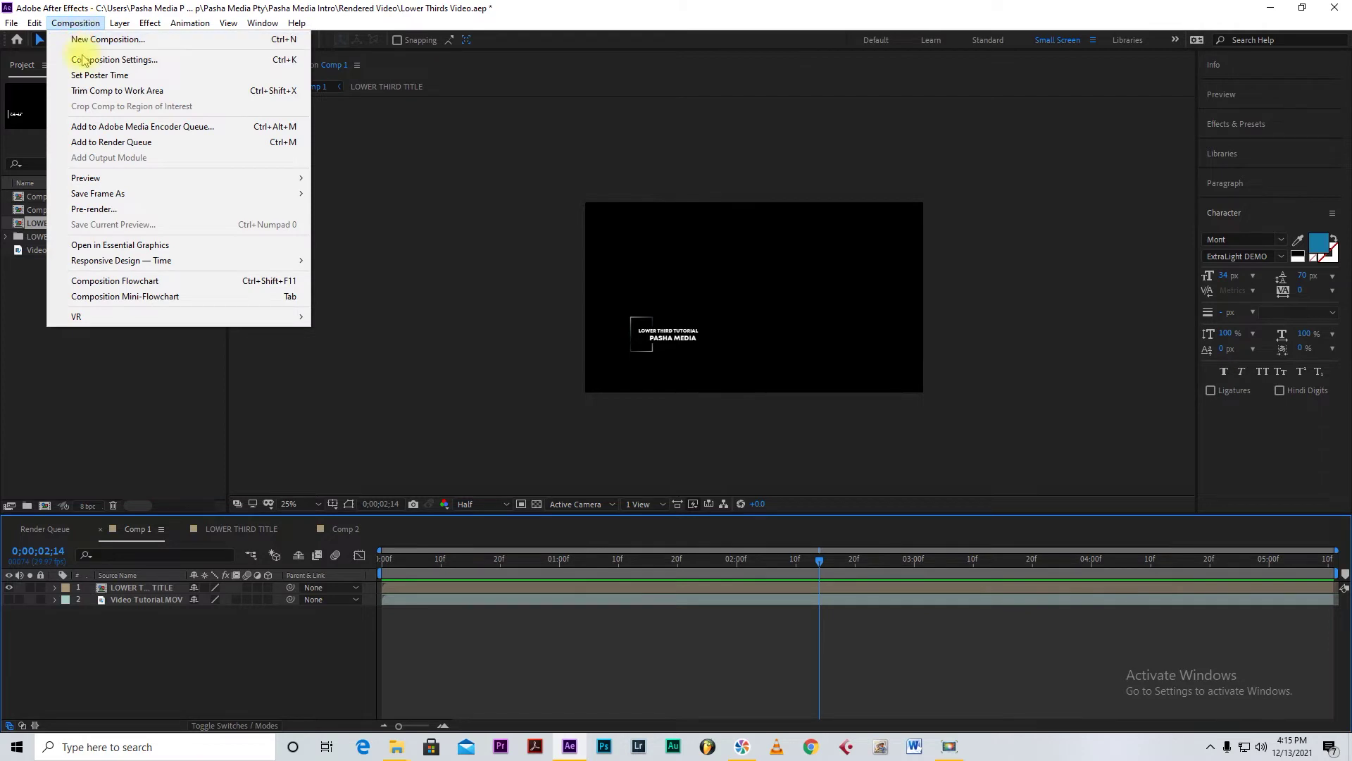
pyautogui.click(121, 143)
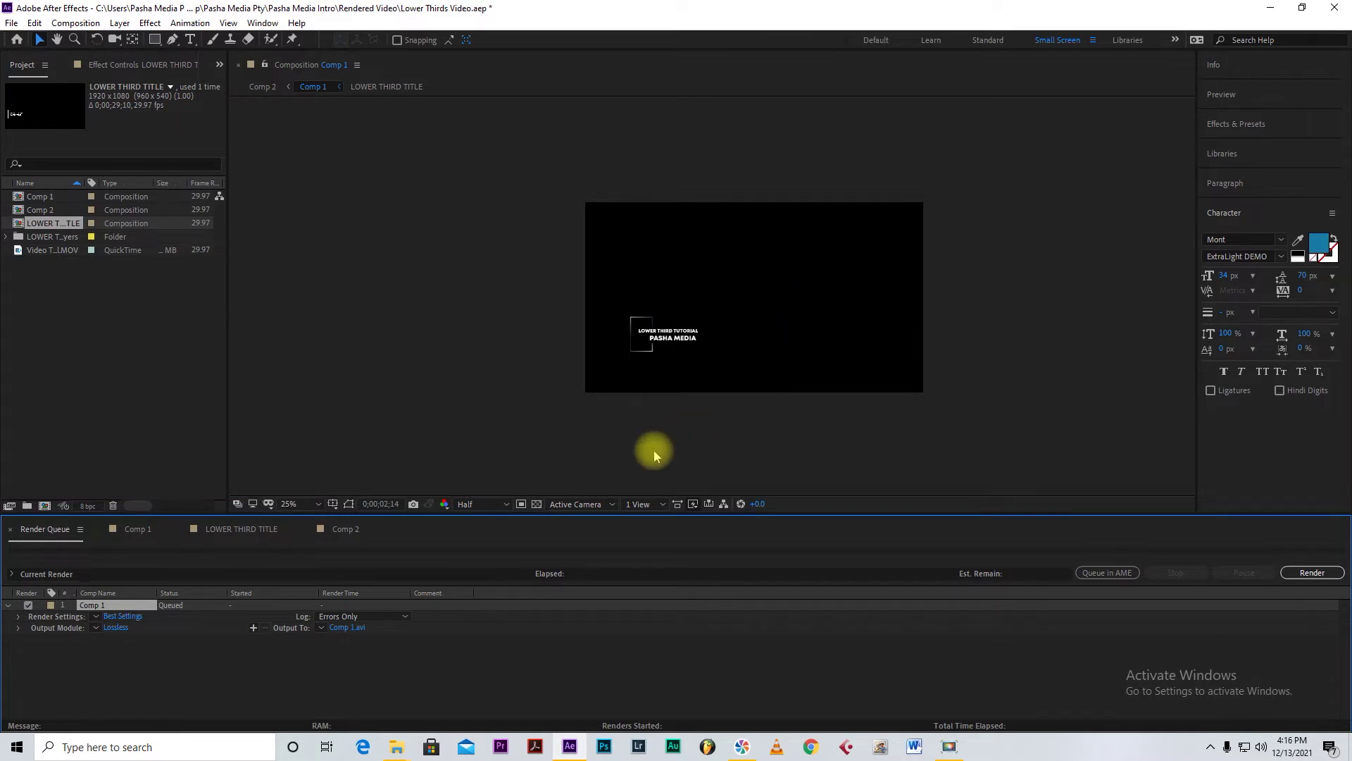
# - Check Comp 1 against the transparency grid and try a white FFFFFF background colour without keeping either
pyautogui.click(536, 505)
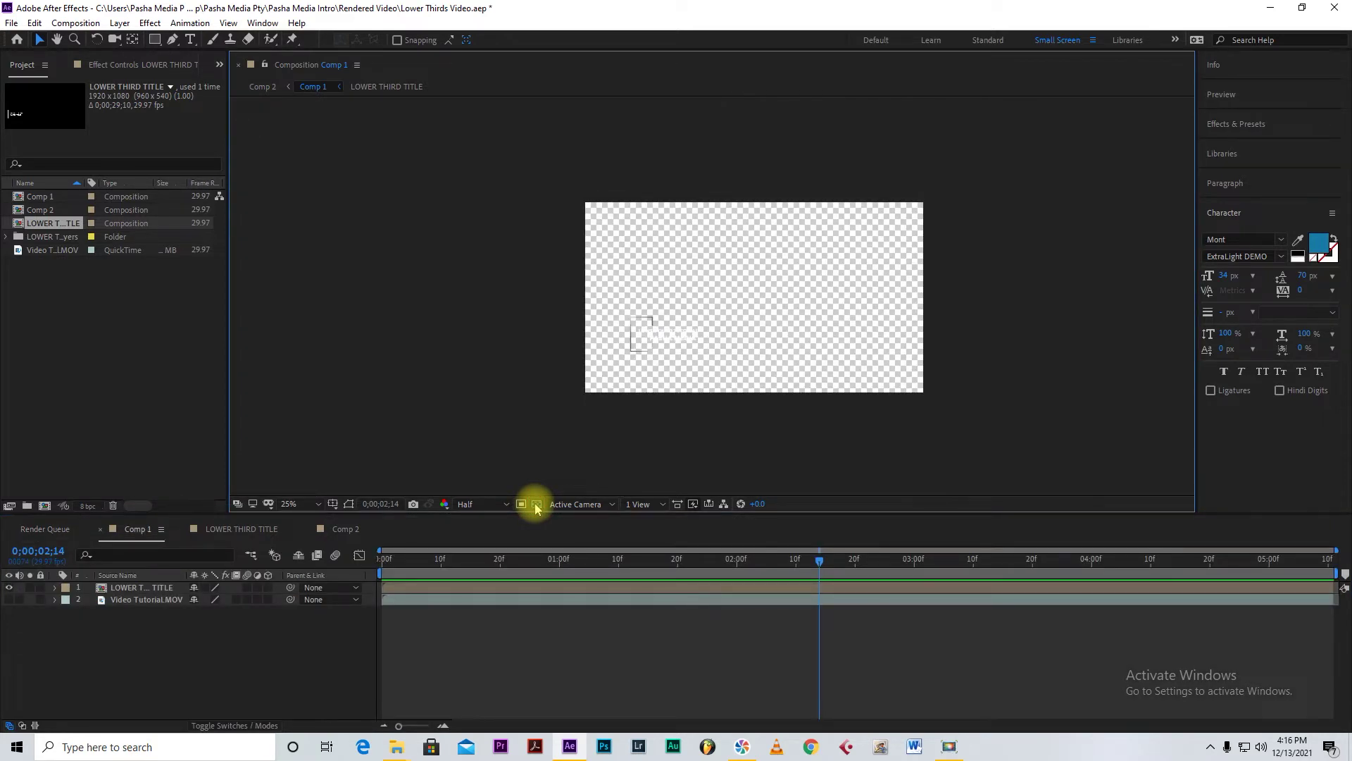
pyautogui.click(536, 505)
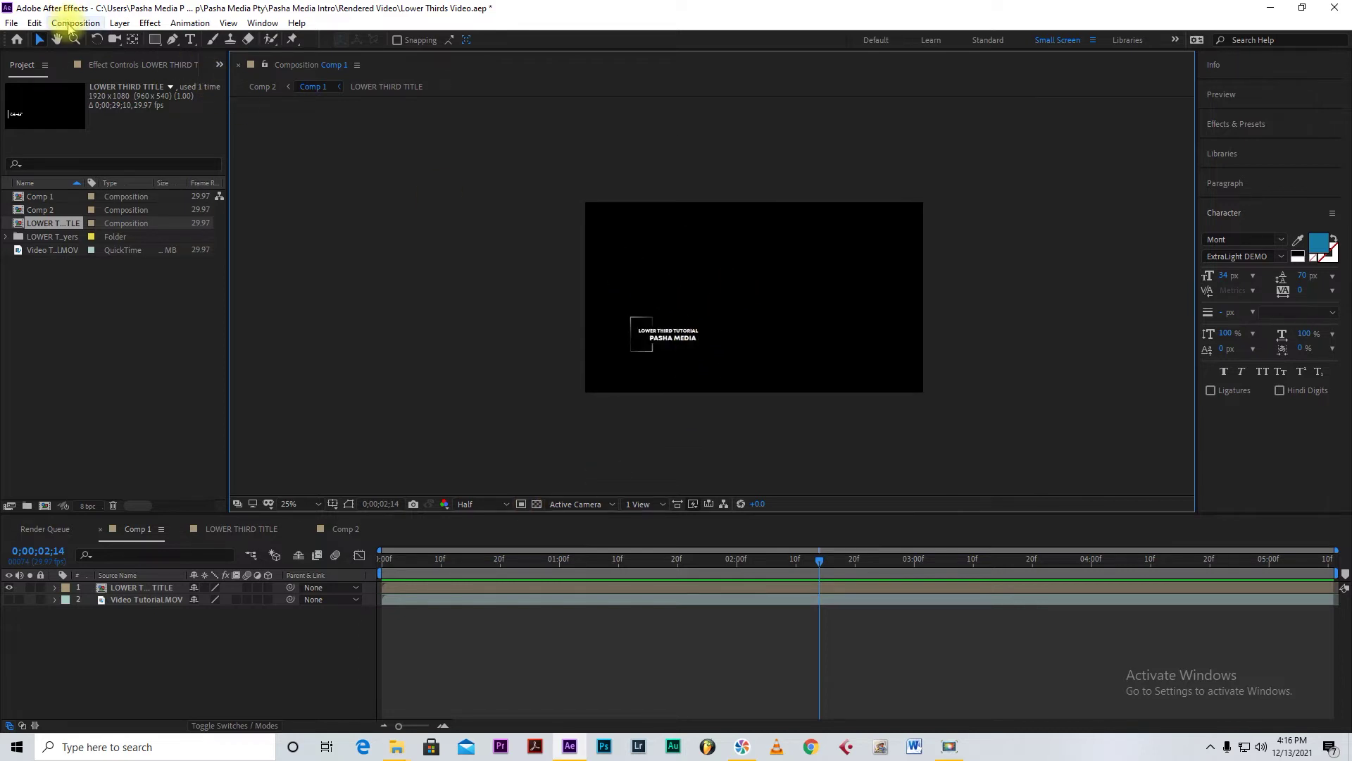
pyautogui.click(76, 23)
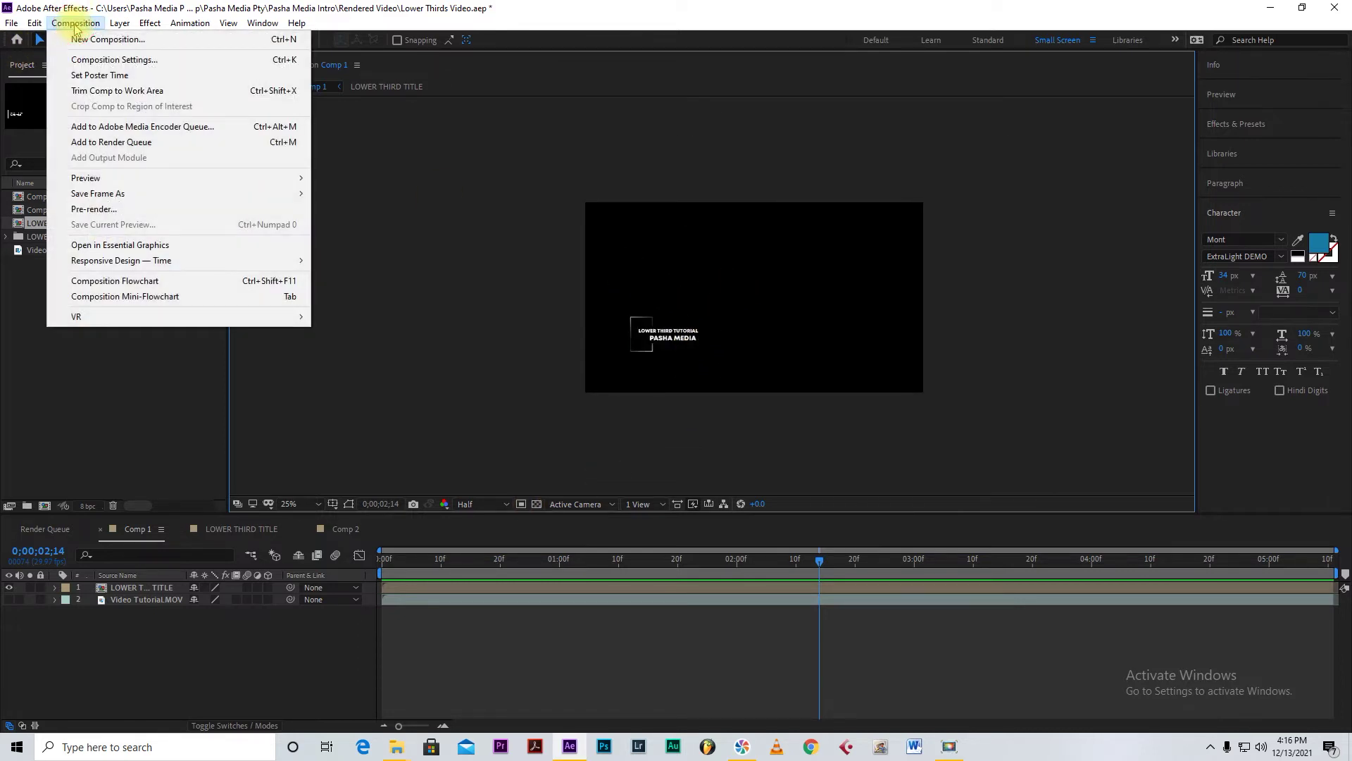
pyautogui.click(98, 60)
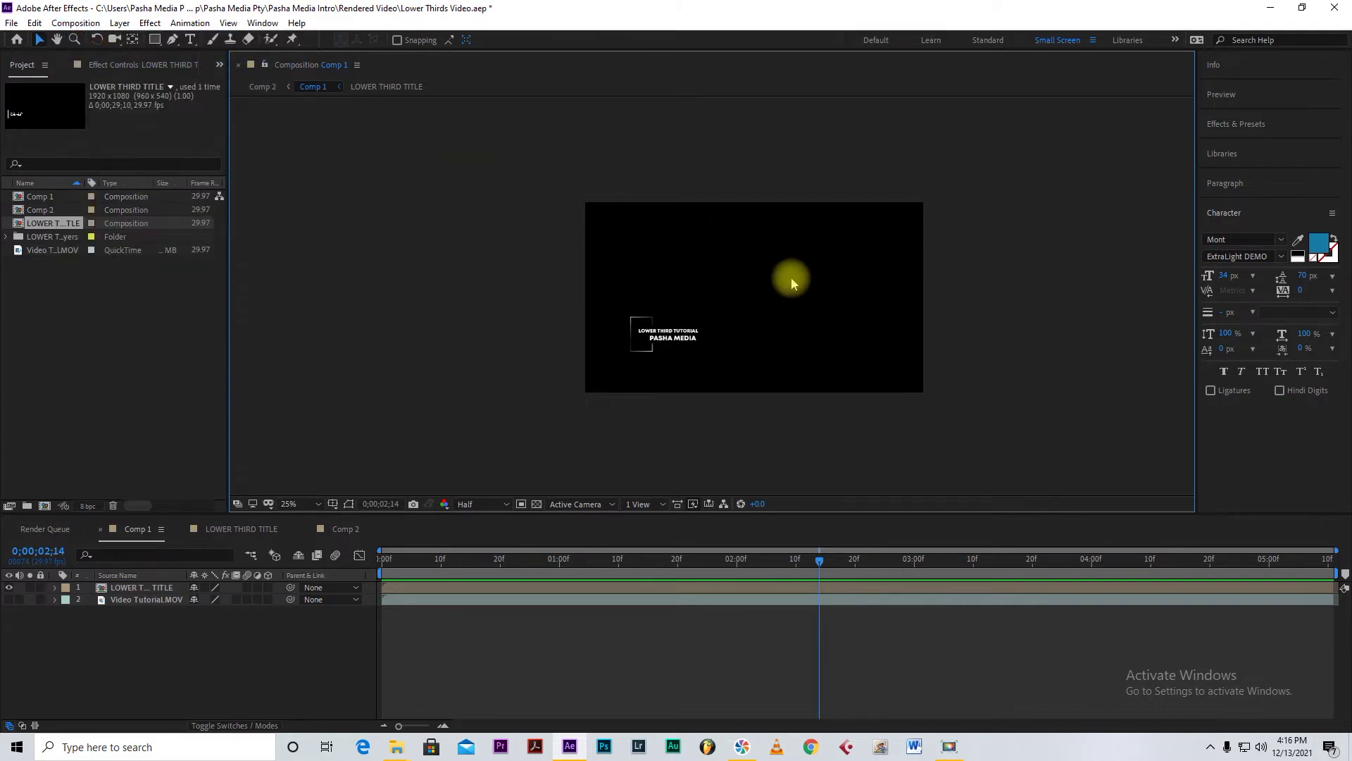
pyautogui.click(927, 366)
pyautogui.click(954, 135)
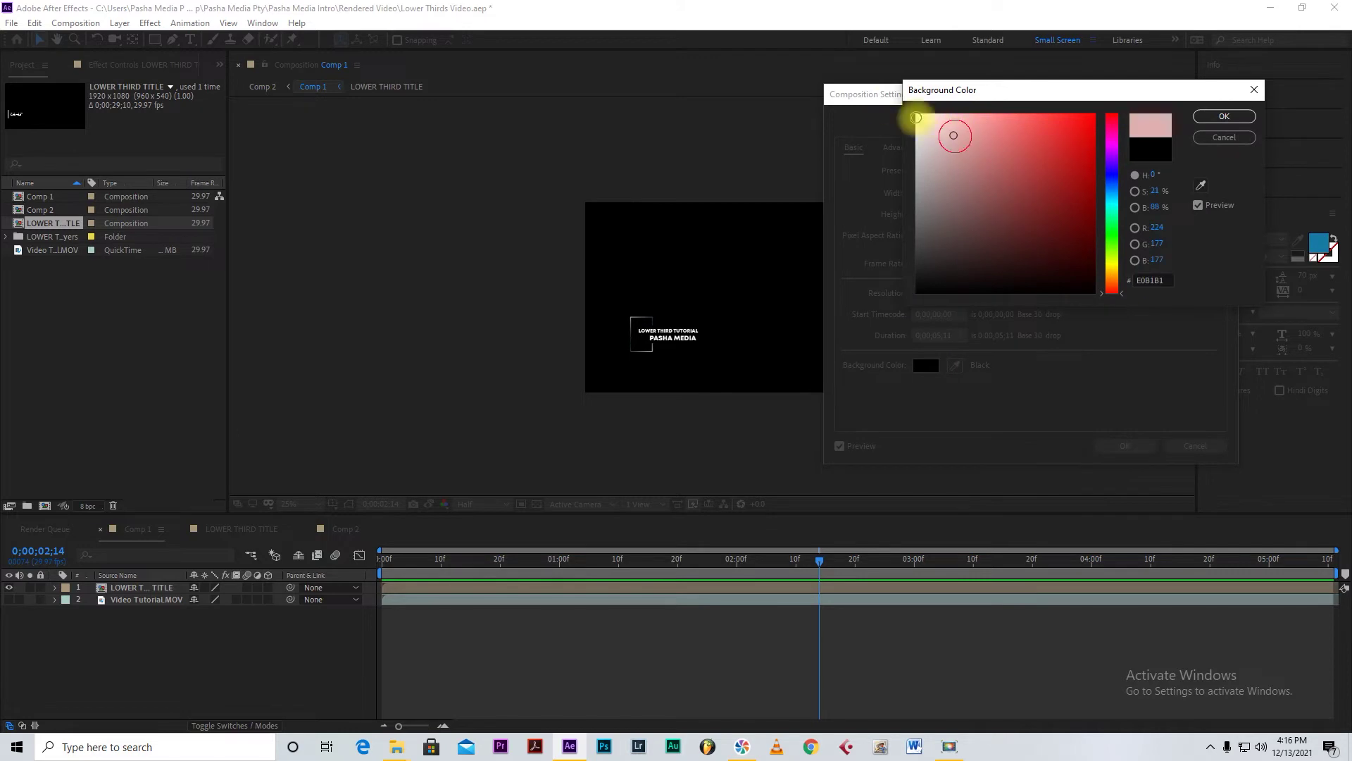
pyautogui.click(919, 115)
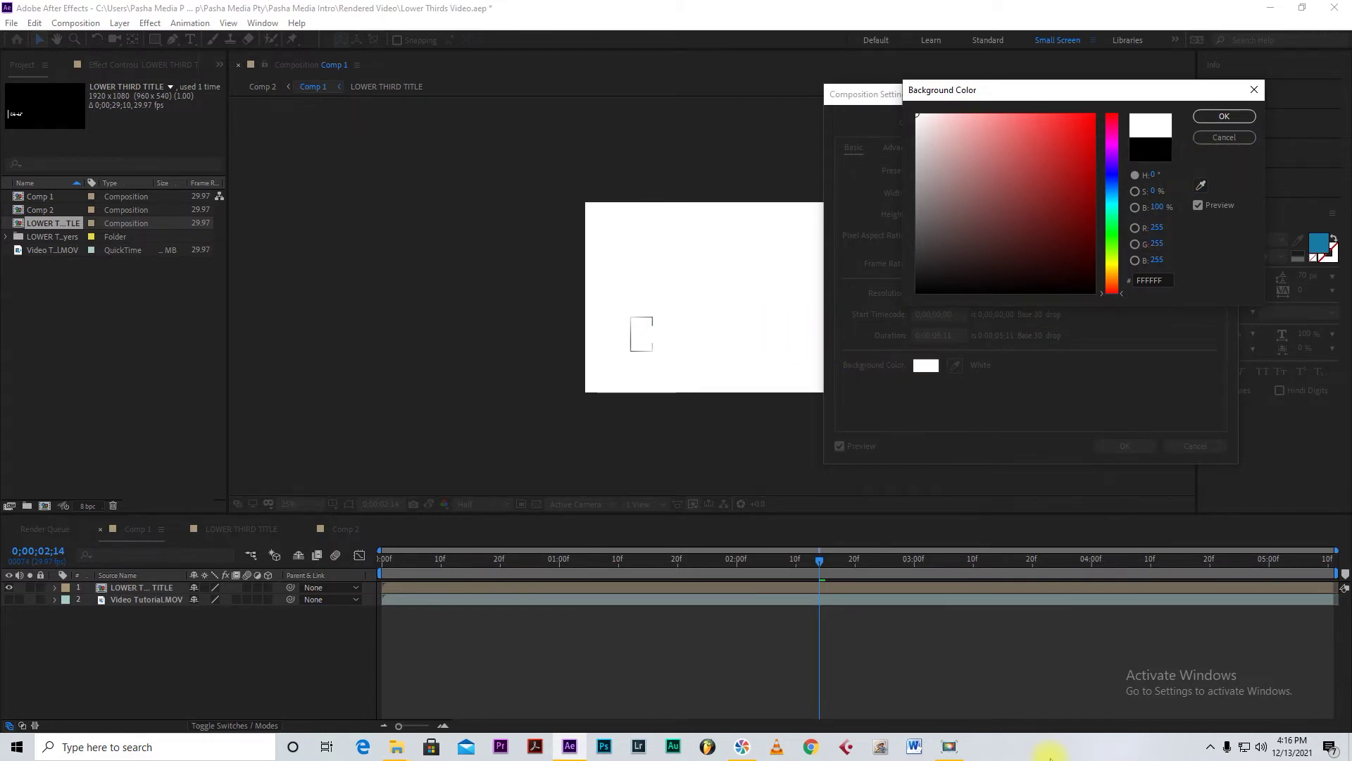
pyautogui.click(1236, 139)
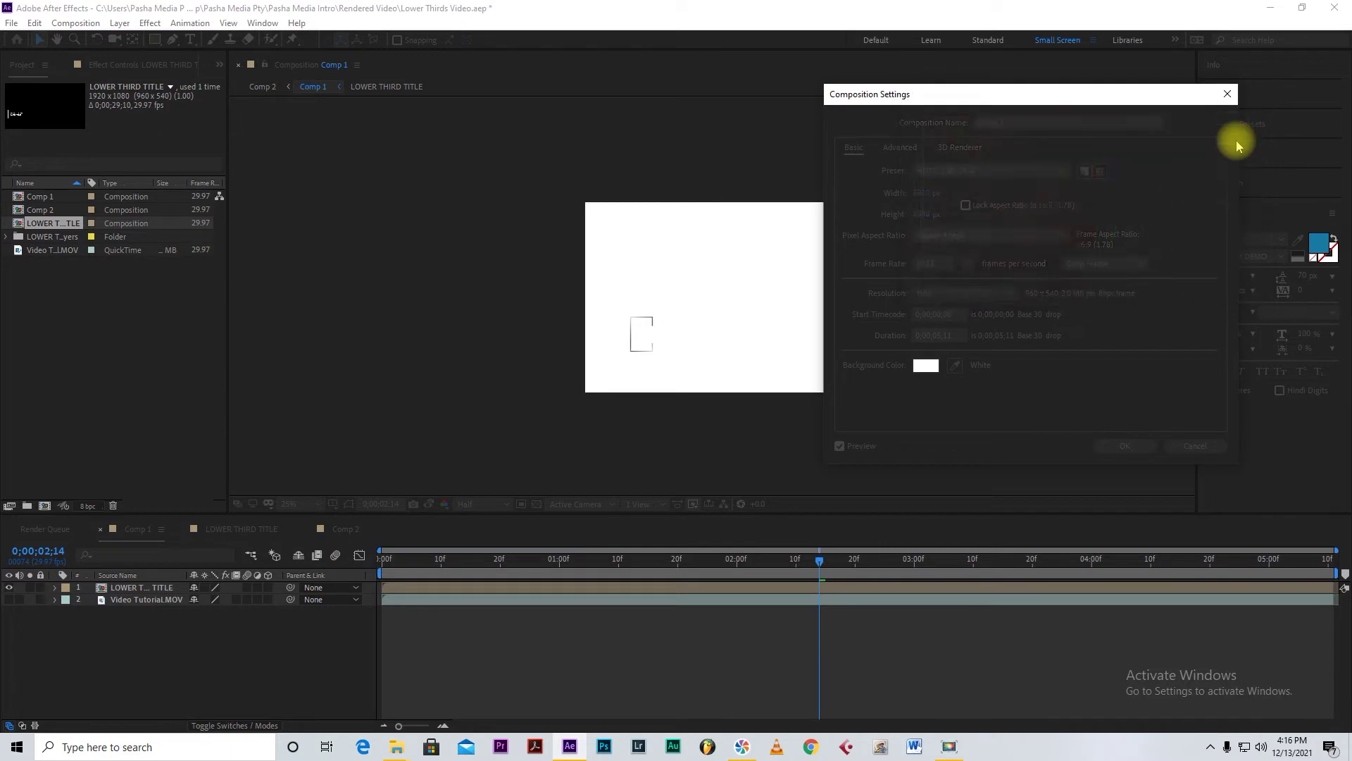
pyautogui.click(1195, 445)
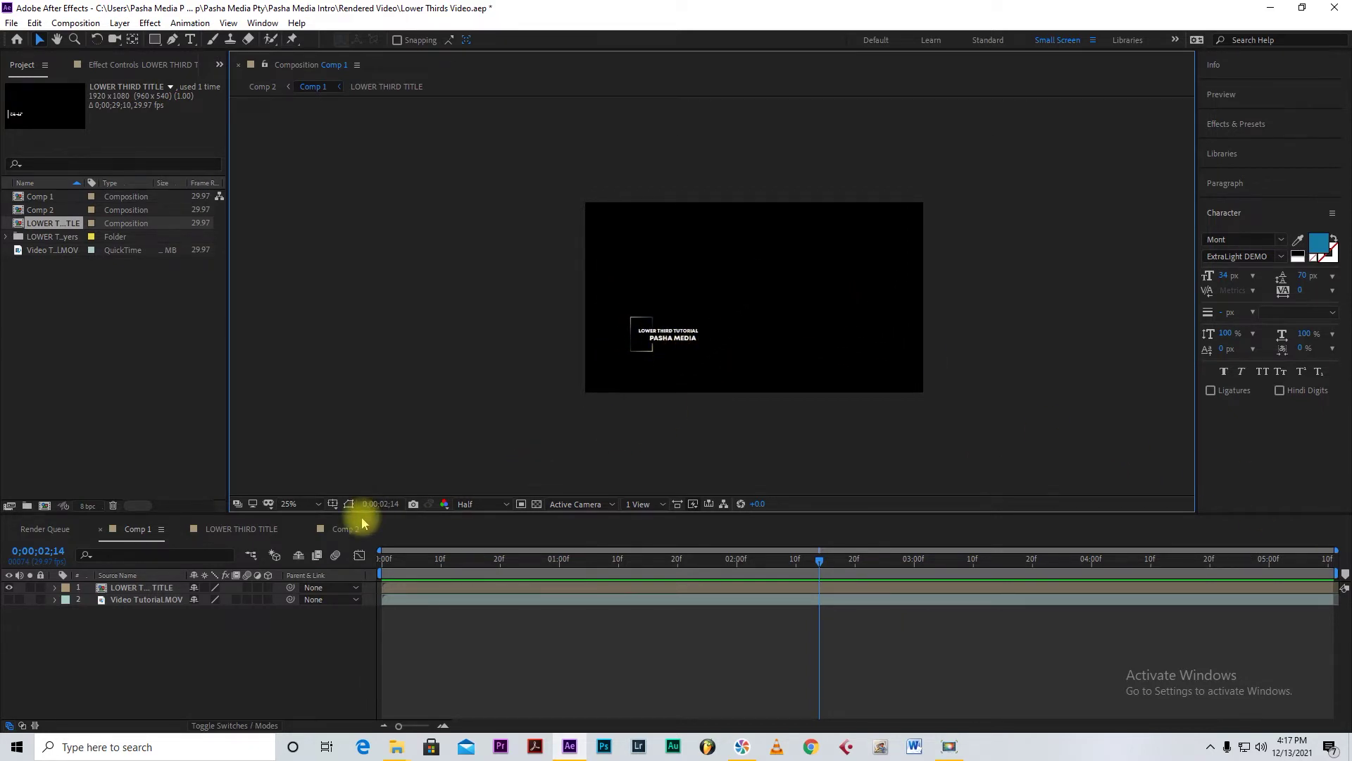
# - Set Comp 1's output module in the render queue to PNG Sequence format with RGB + Alpha channels
pyautogui.click(55, 532)
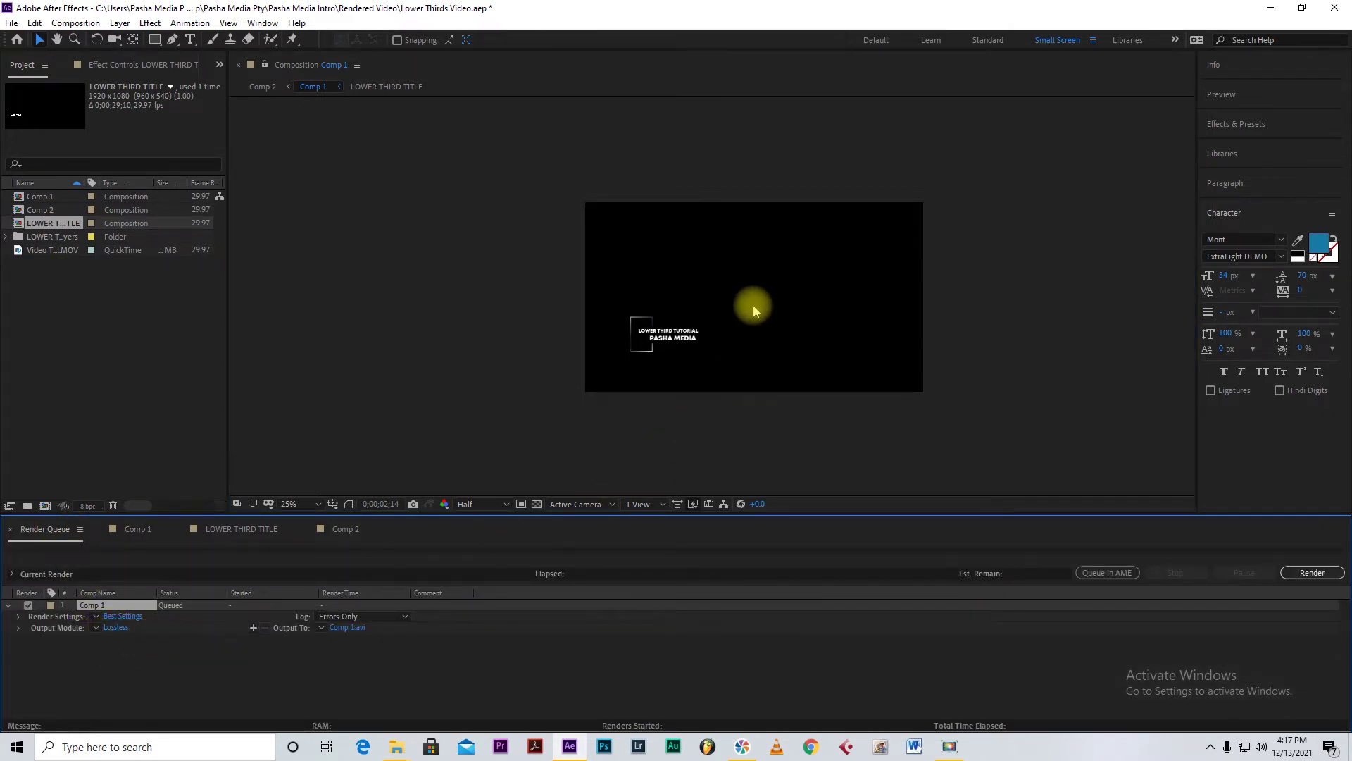
pyautogui.click(117, 628)
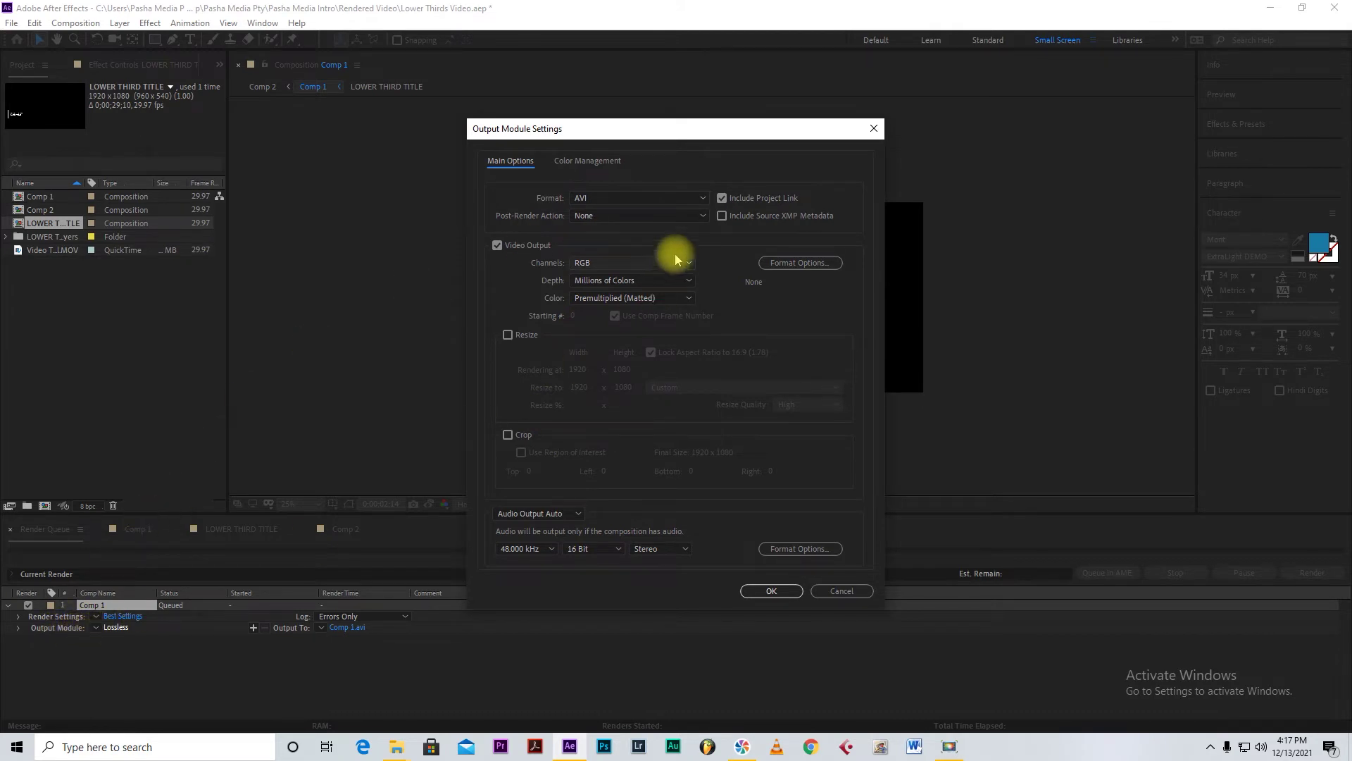
pyautogui.click(584, 198)
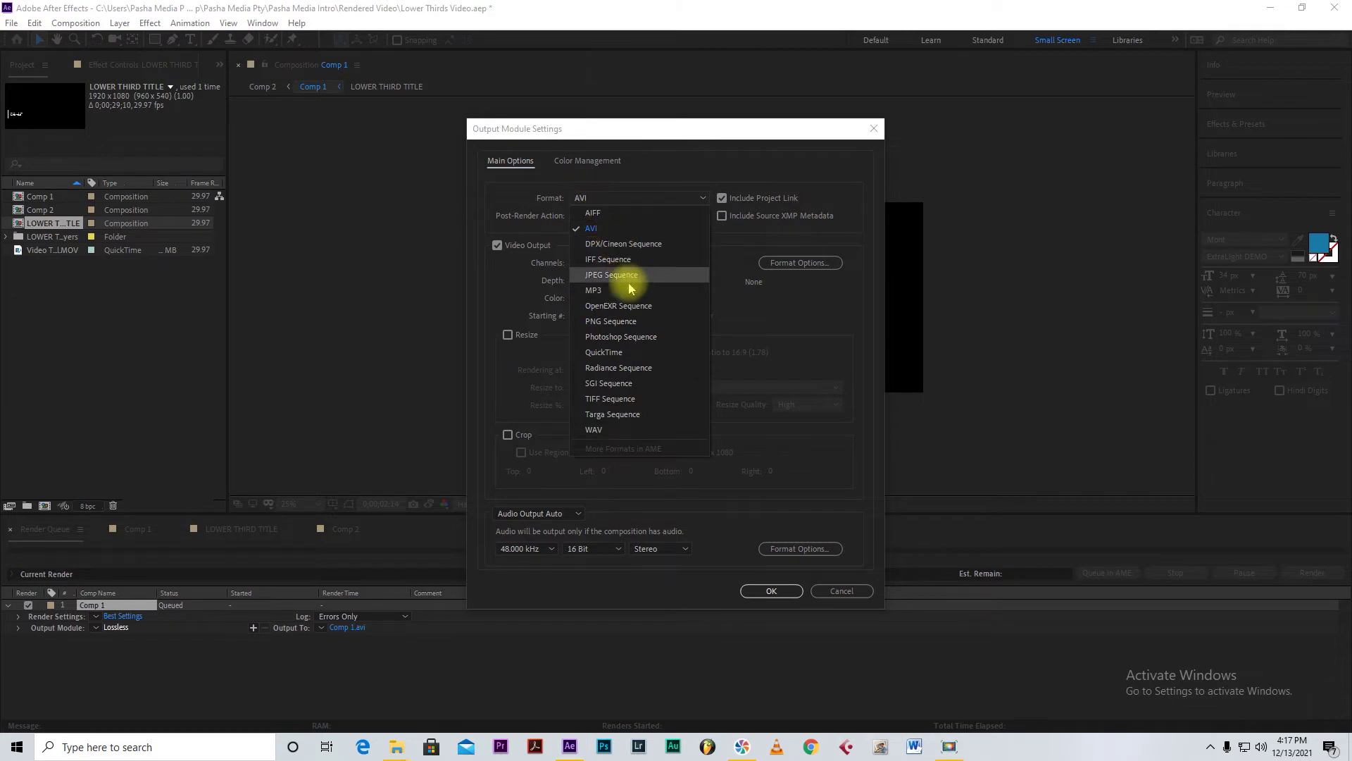
pyautogui.click(633, 323)
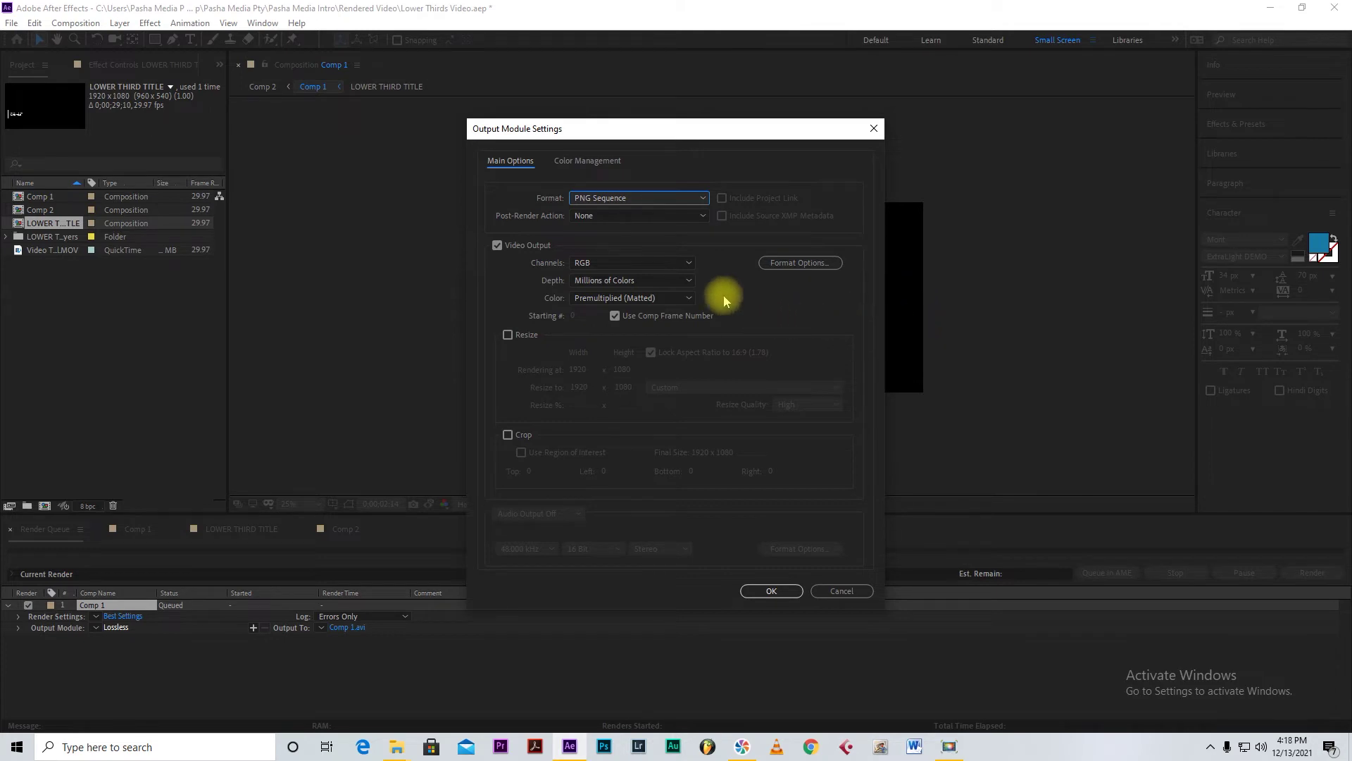
pyautogui.click(676, 262)
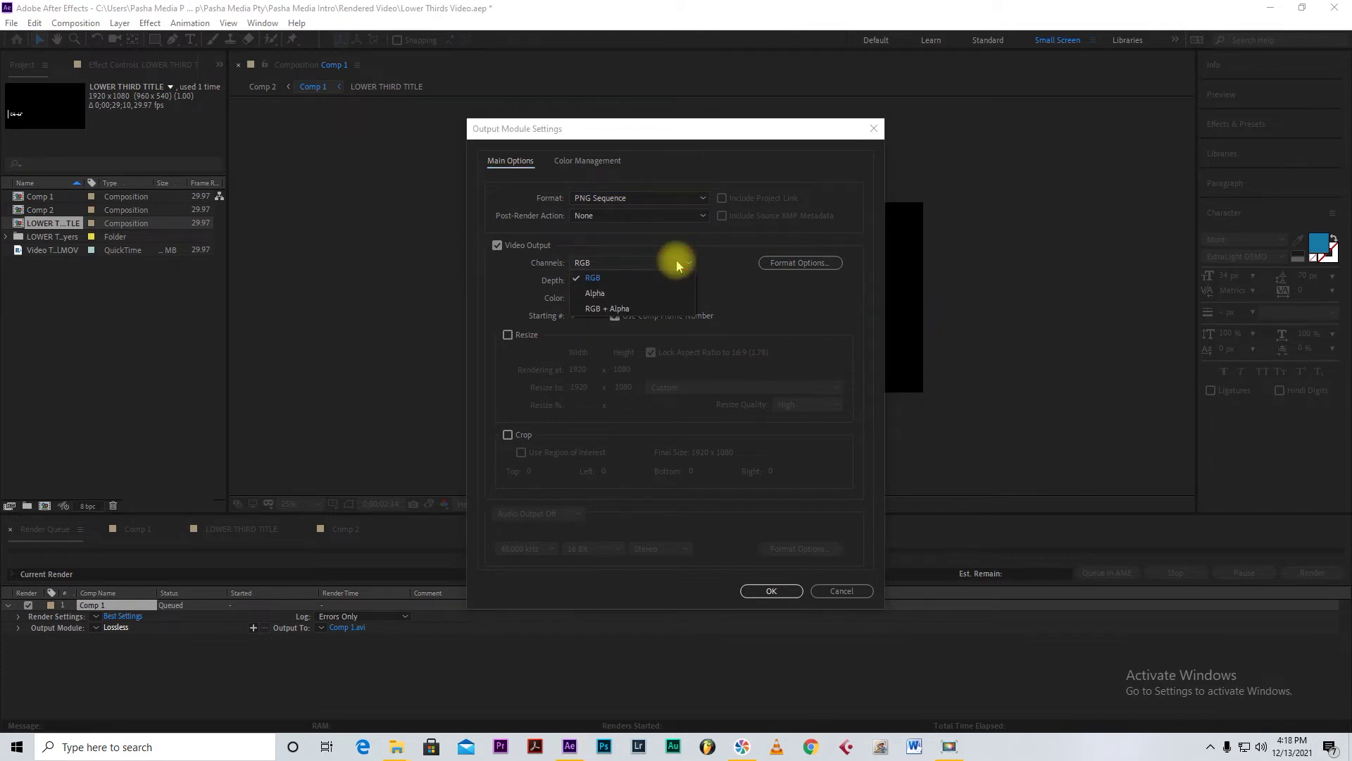
pyautogui.click(630, 271)
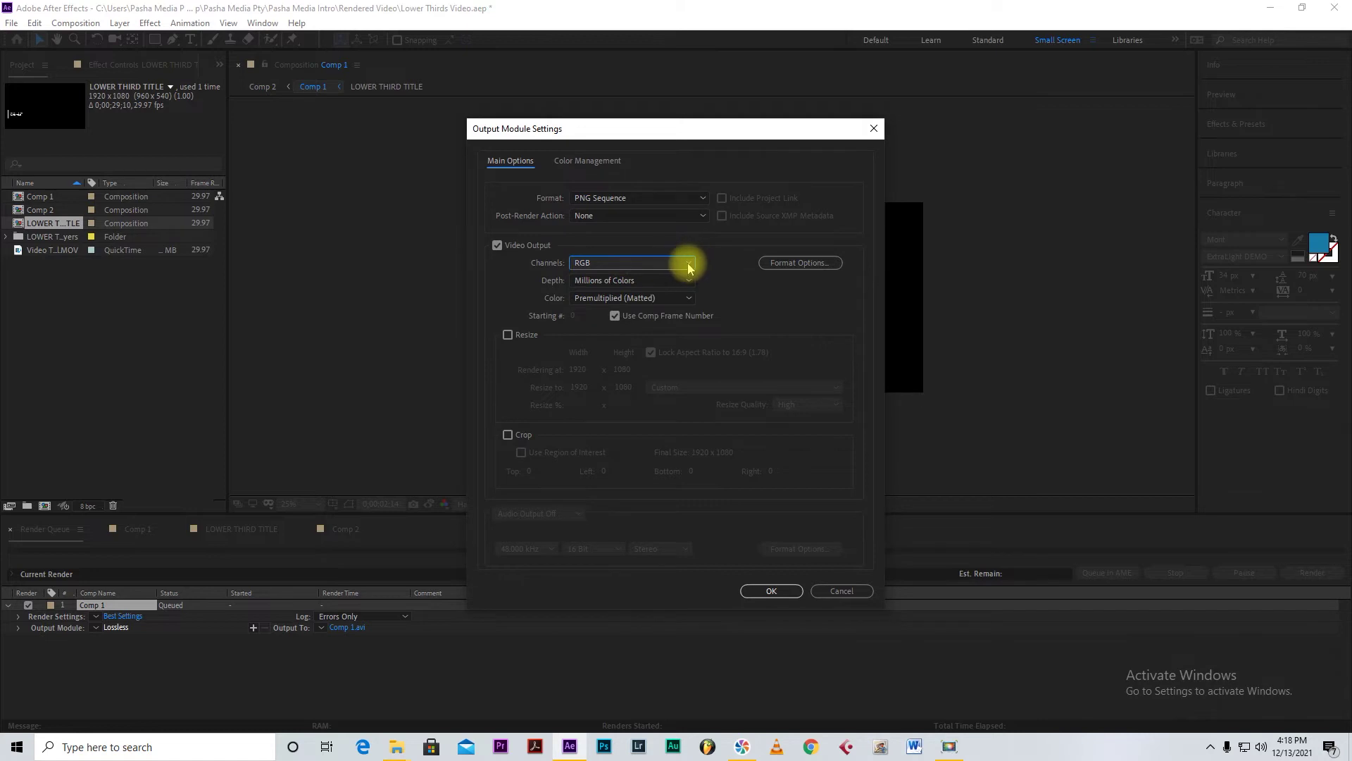
pyautogui.click(688, 265)
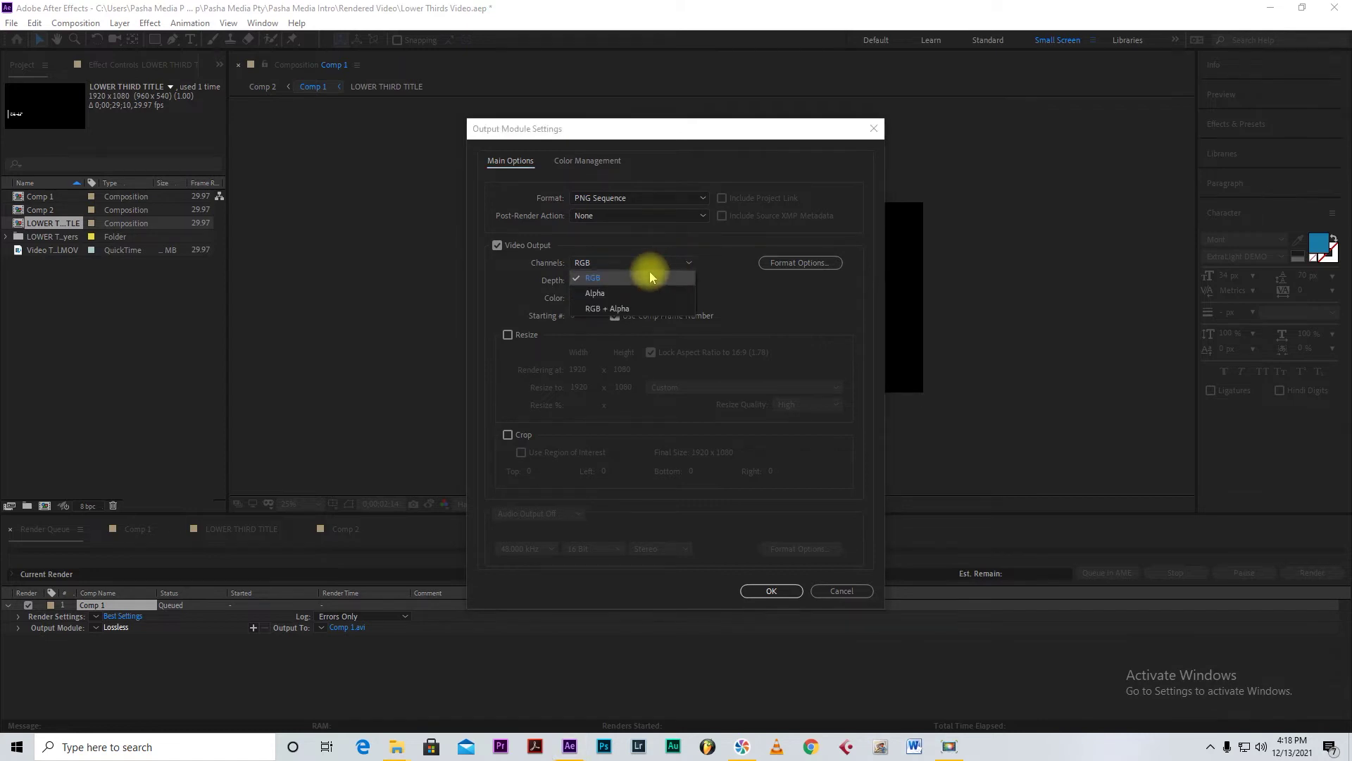
pyautogui.click(612, 310)
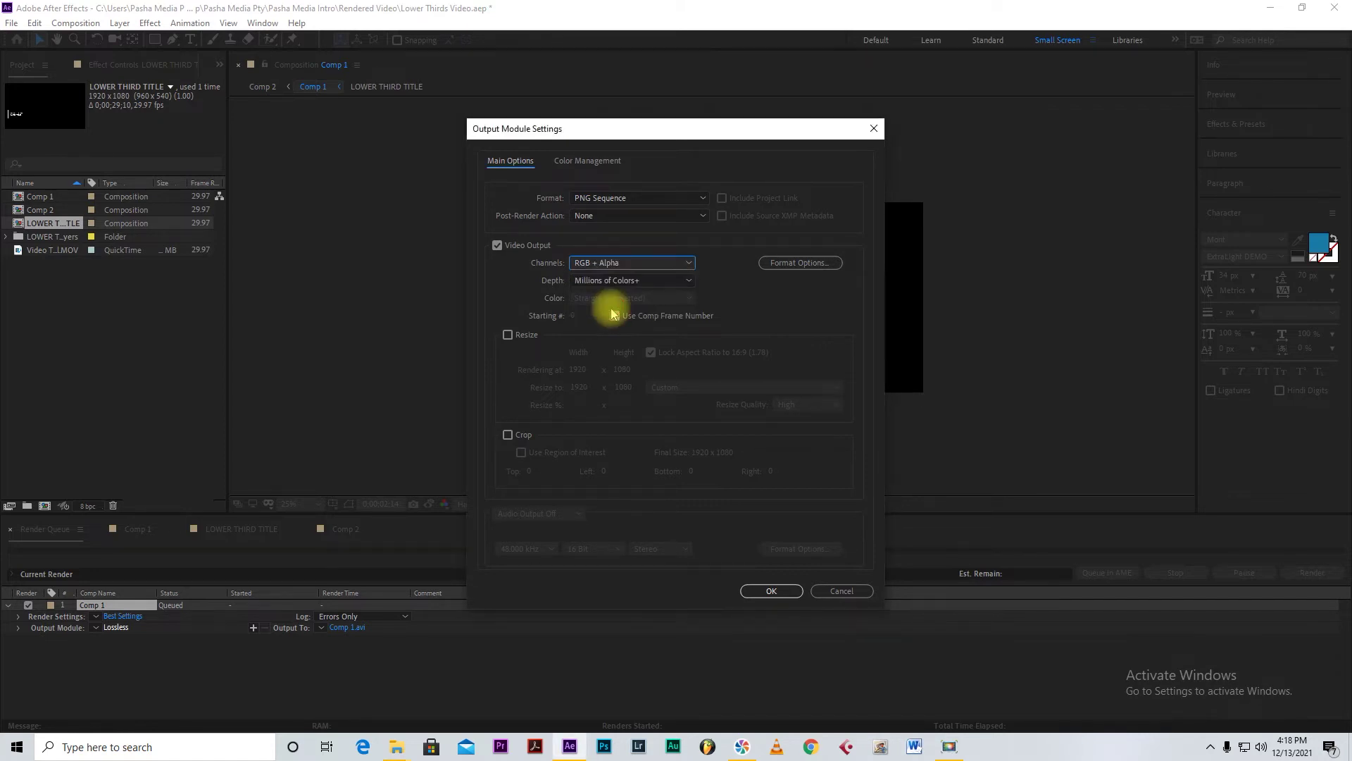
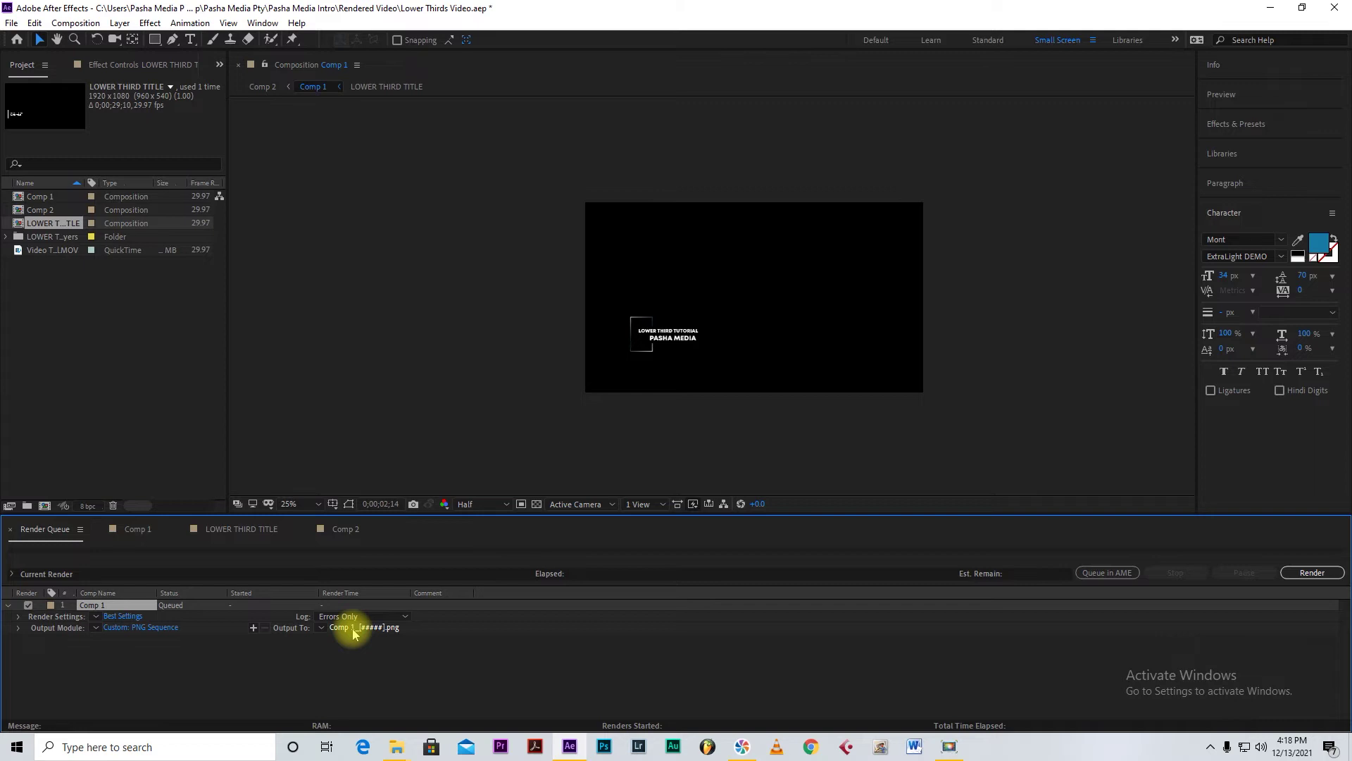
# - Create a folder named Lower Third Png Ready on the Desktop while choosing Comp 1's output location
pyautogui.click(369, 628)
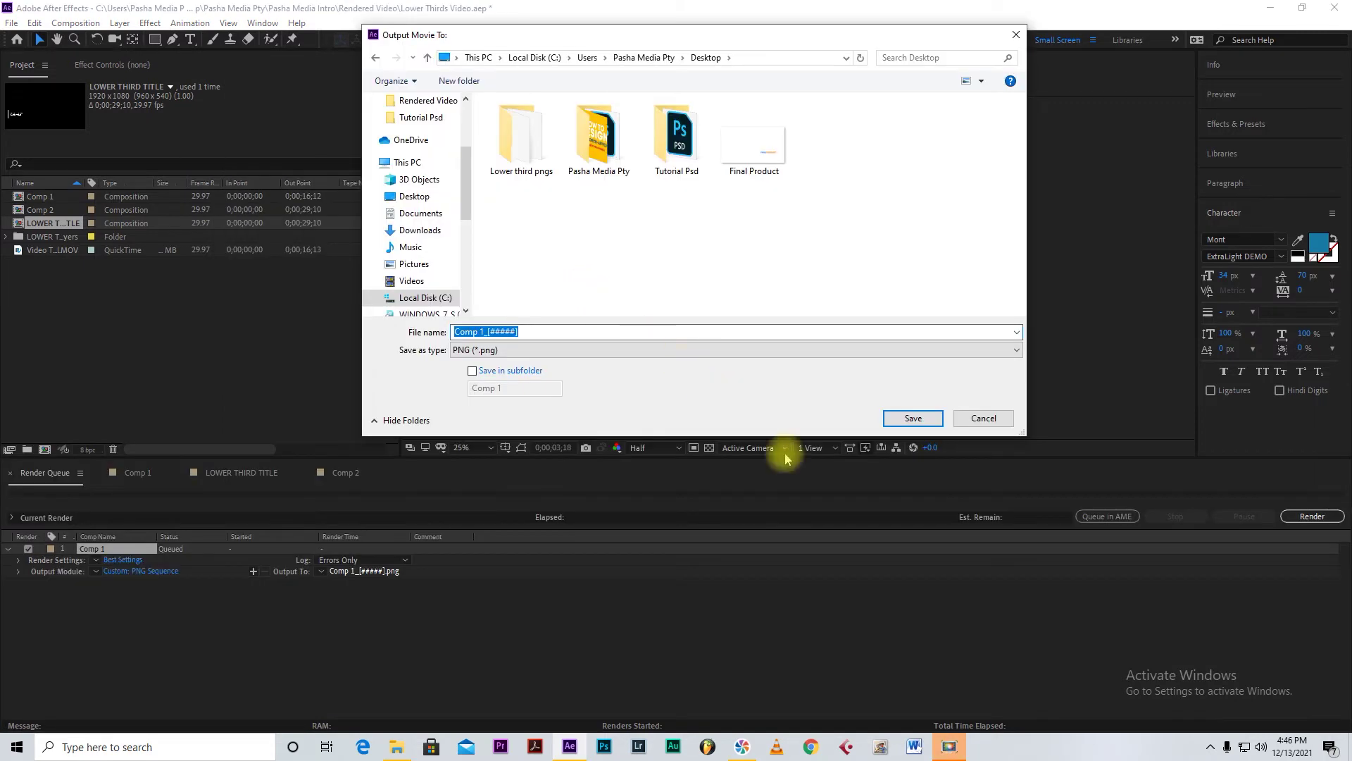
pyautogui.click(981, 420)
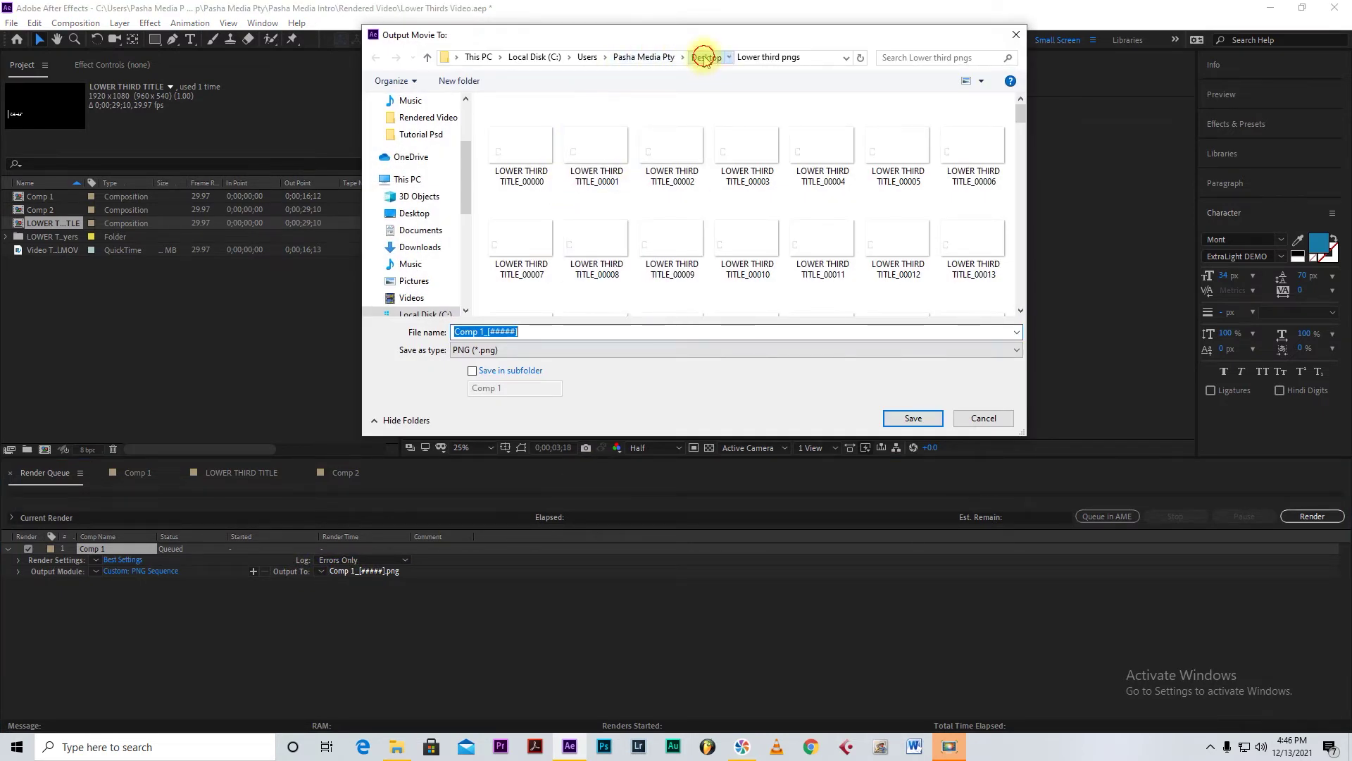
pyautogui.click(704, 58)
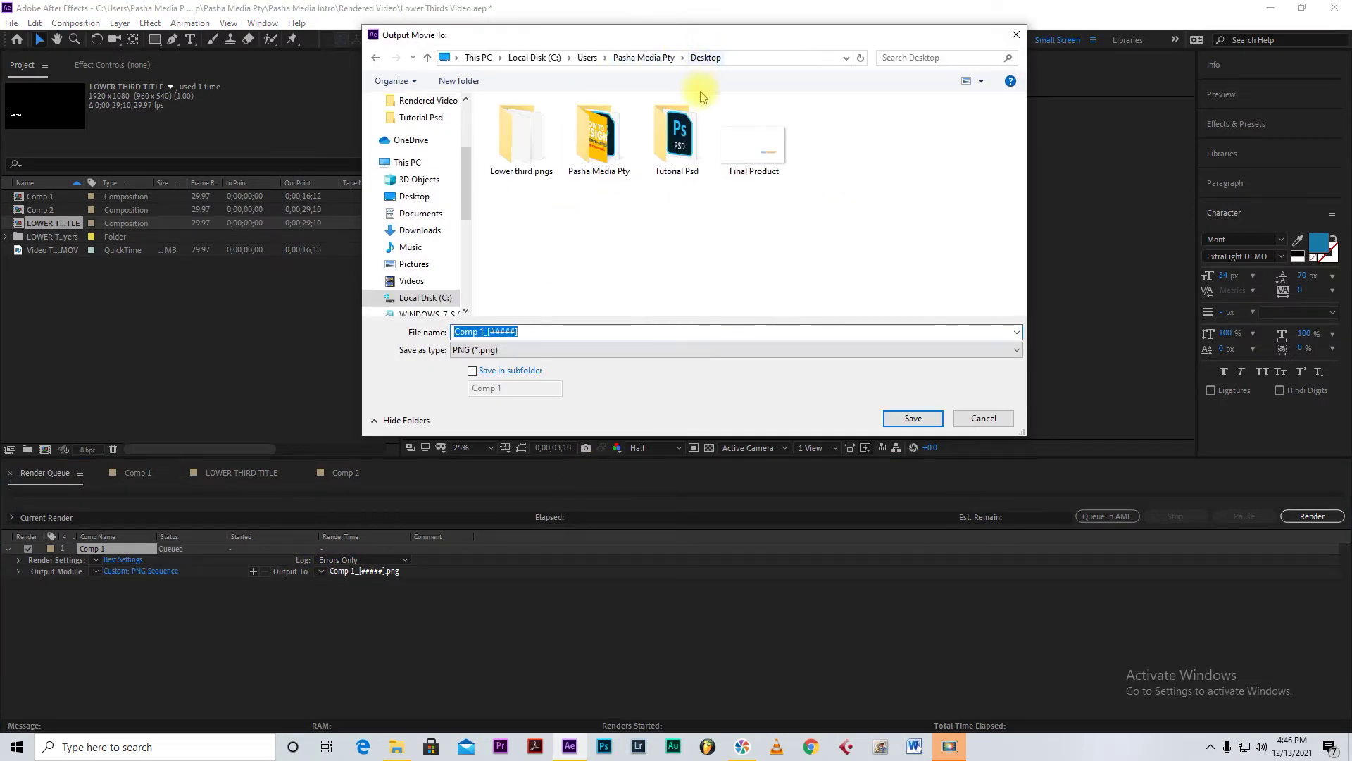
pyautogui.rightClick(693, 220)
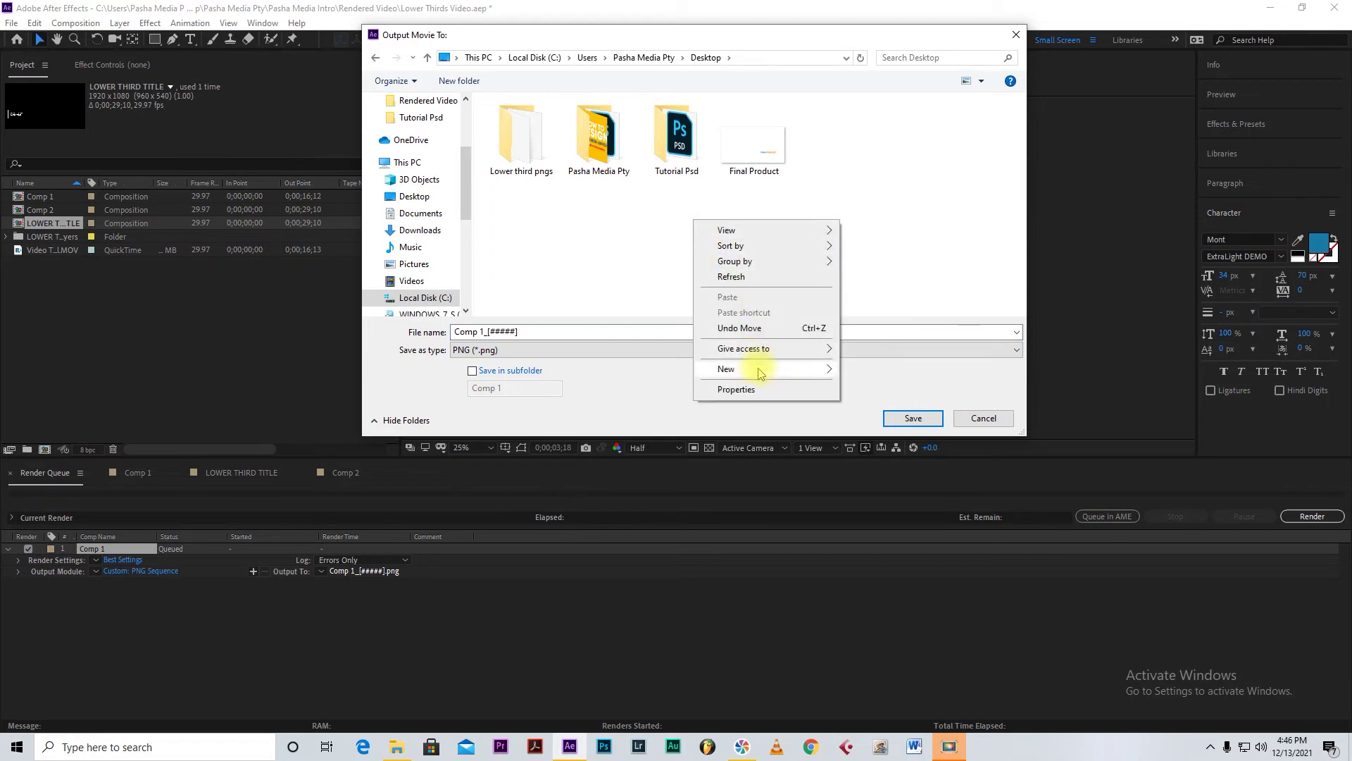
pyautogui.moveTo(760, 371)
pyautogui.click(854, 373)
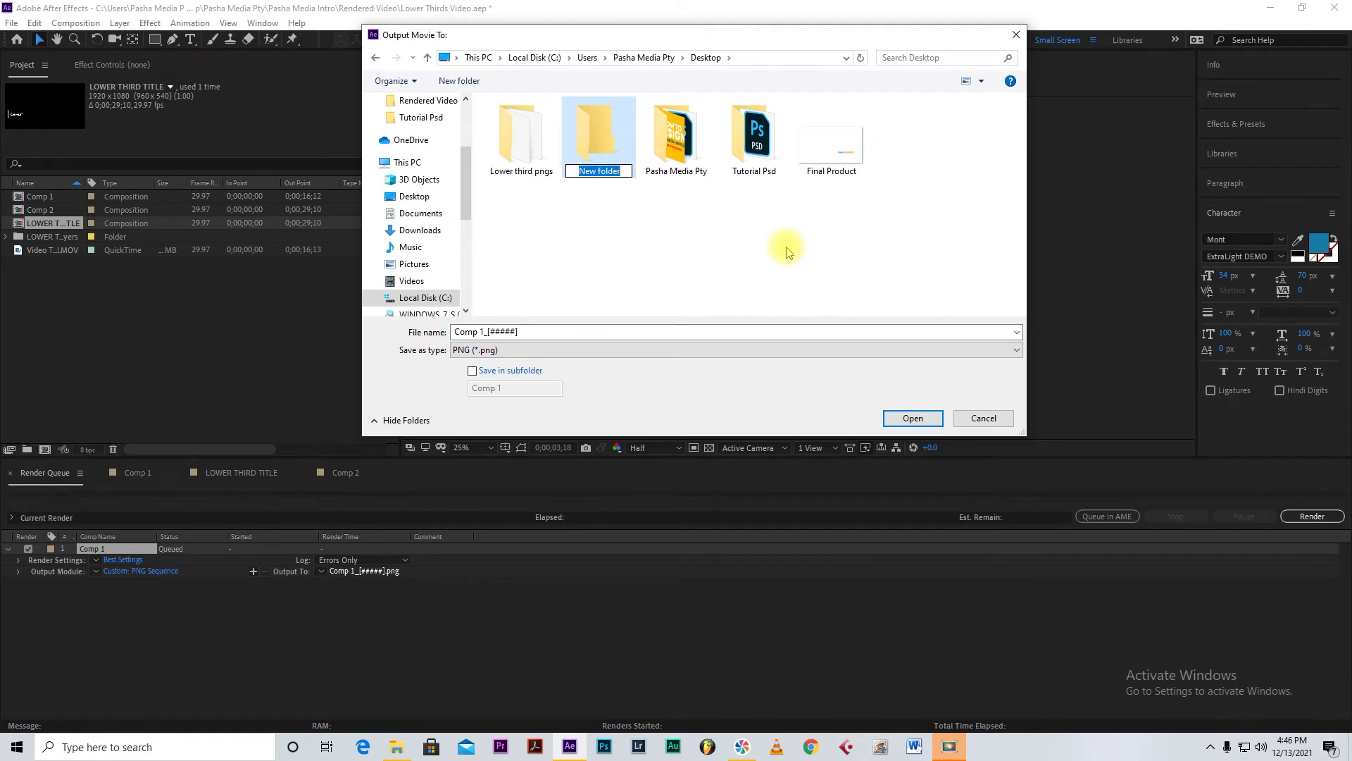
pyautogui.write('Lower ')
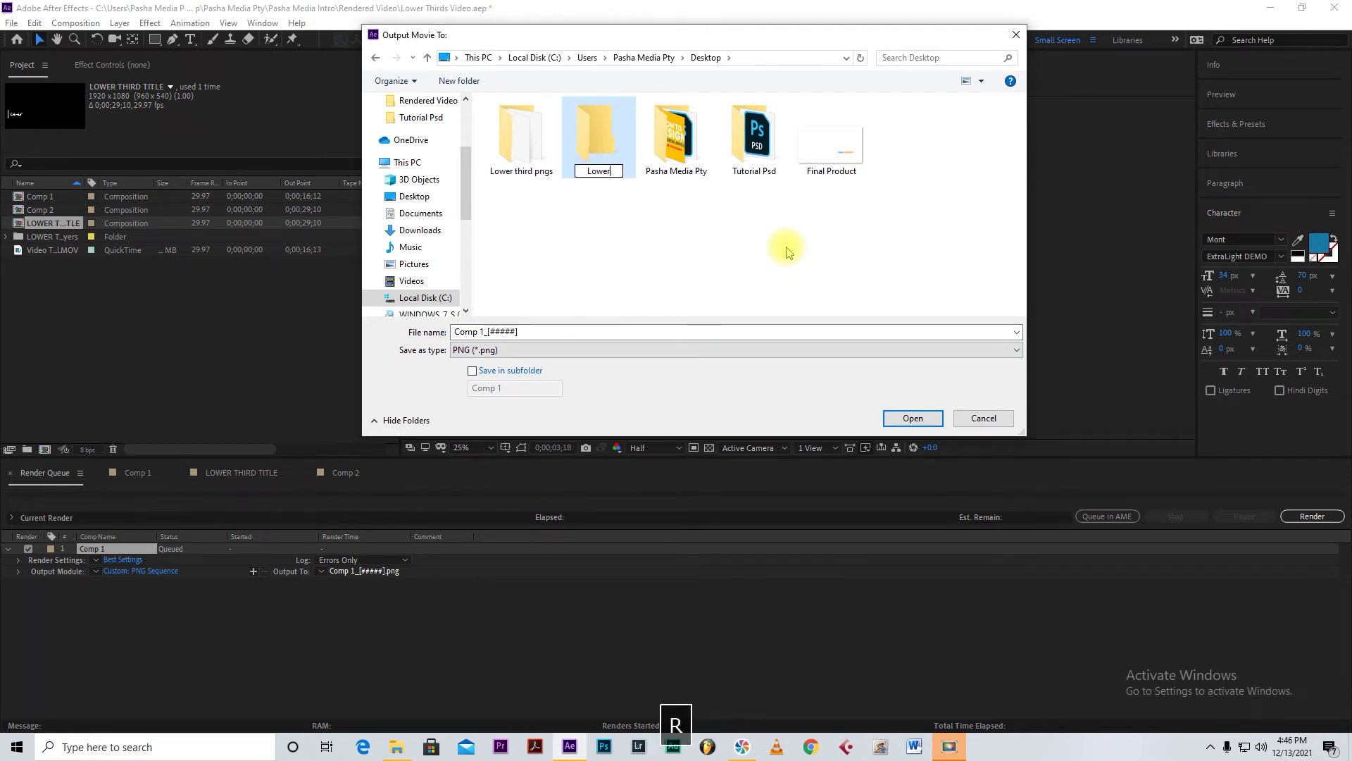
pyautogui.write('Third')
pyautogui.press('capslock')
pyautogui.write('Png')
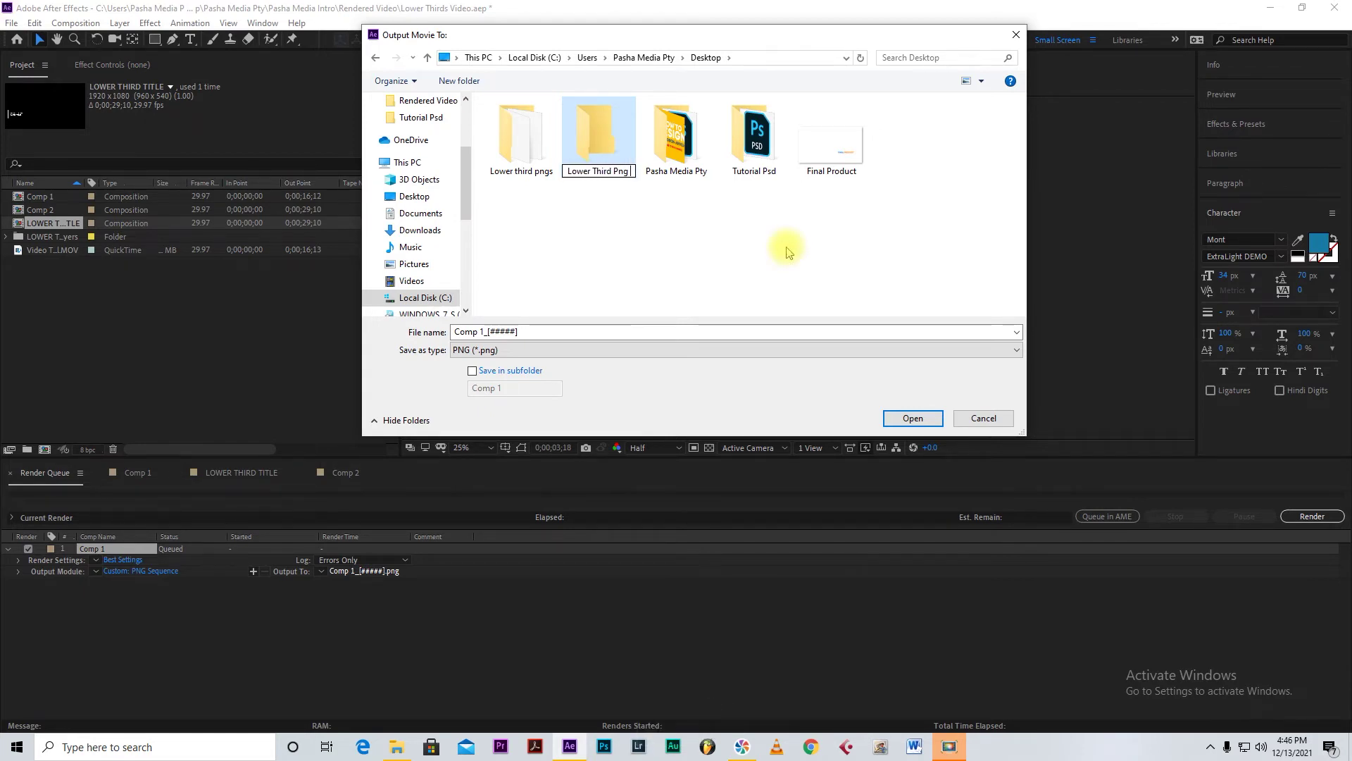
pyautogui.write(' Ready')
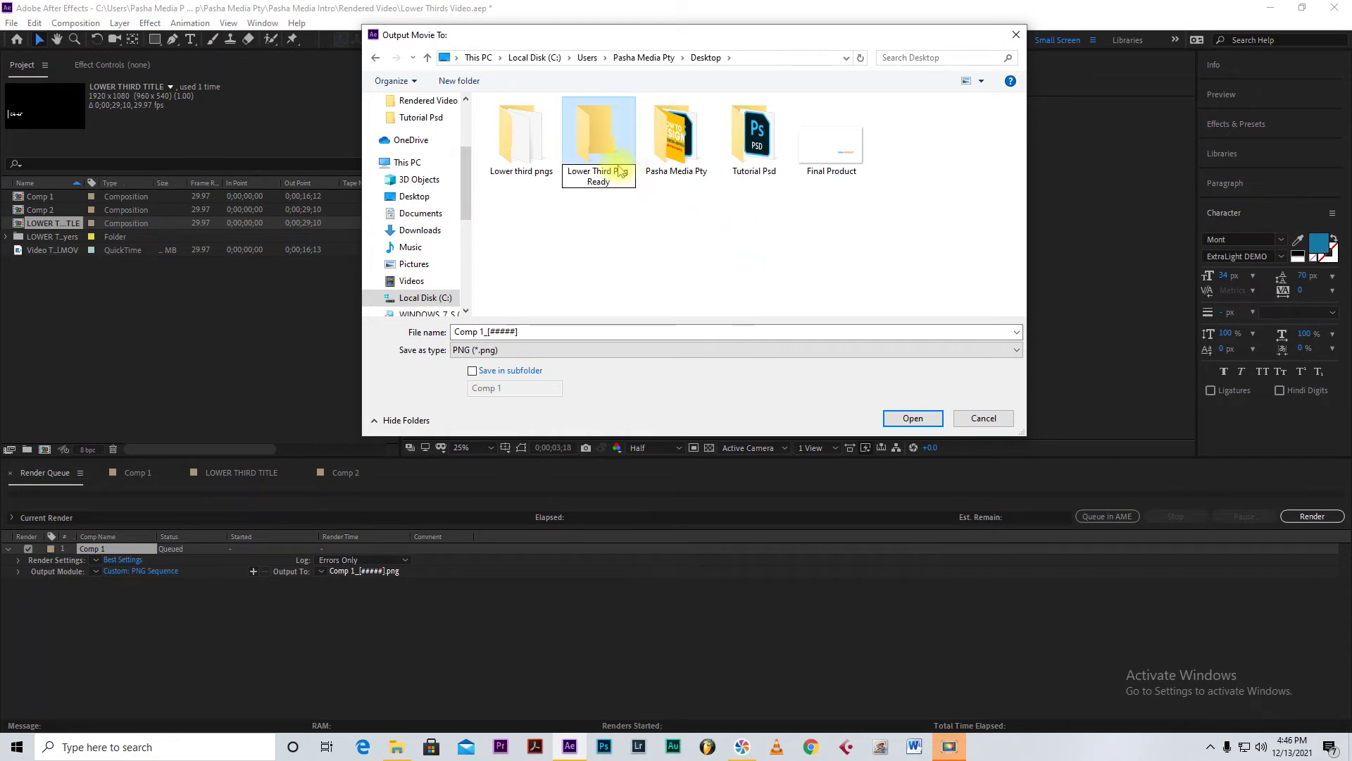
pyautogui.click(719, 225)
# - Save Comp 1's PNG sequence output into the Lower Third Png Ready folder and render the queue
pyautogui.click(521, 146)
pyautogui.doubleClick(521, 146)
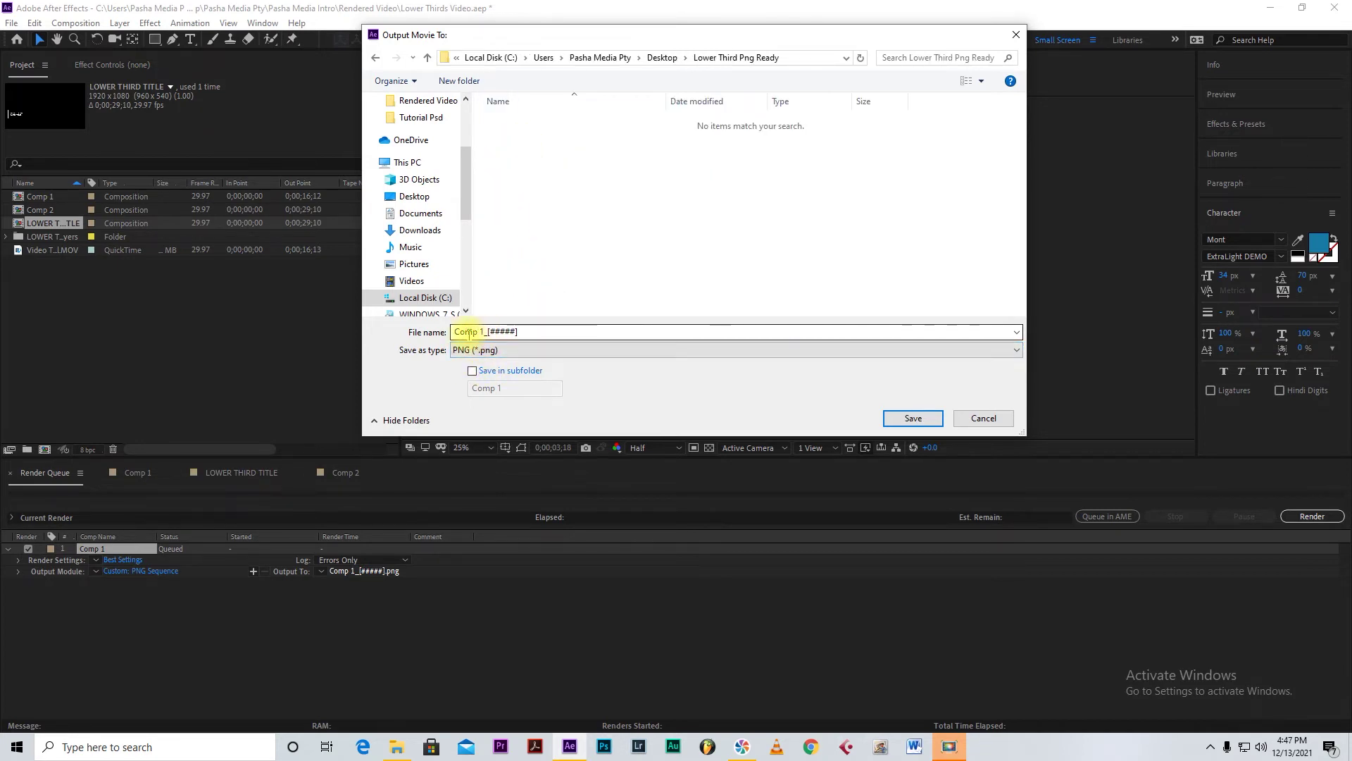
pyautogui.click(476, 331)
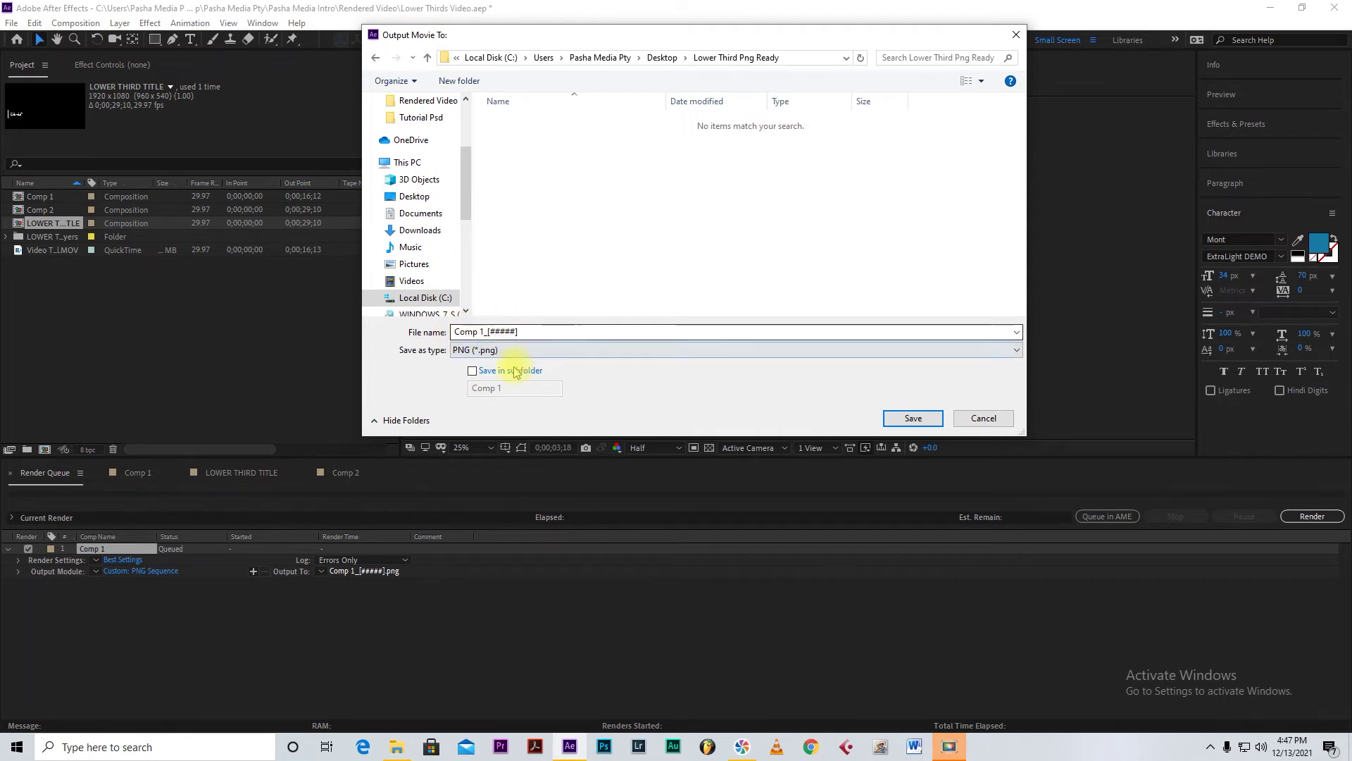
pyautogui.click(889, 418)
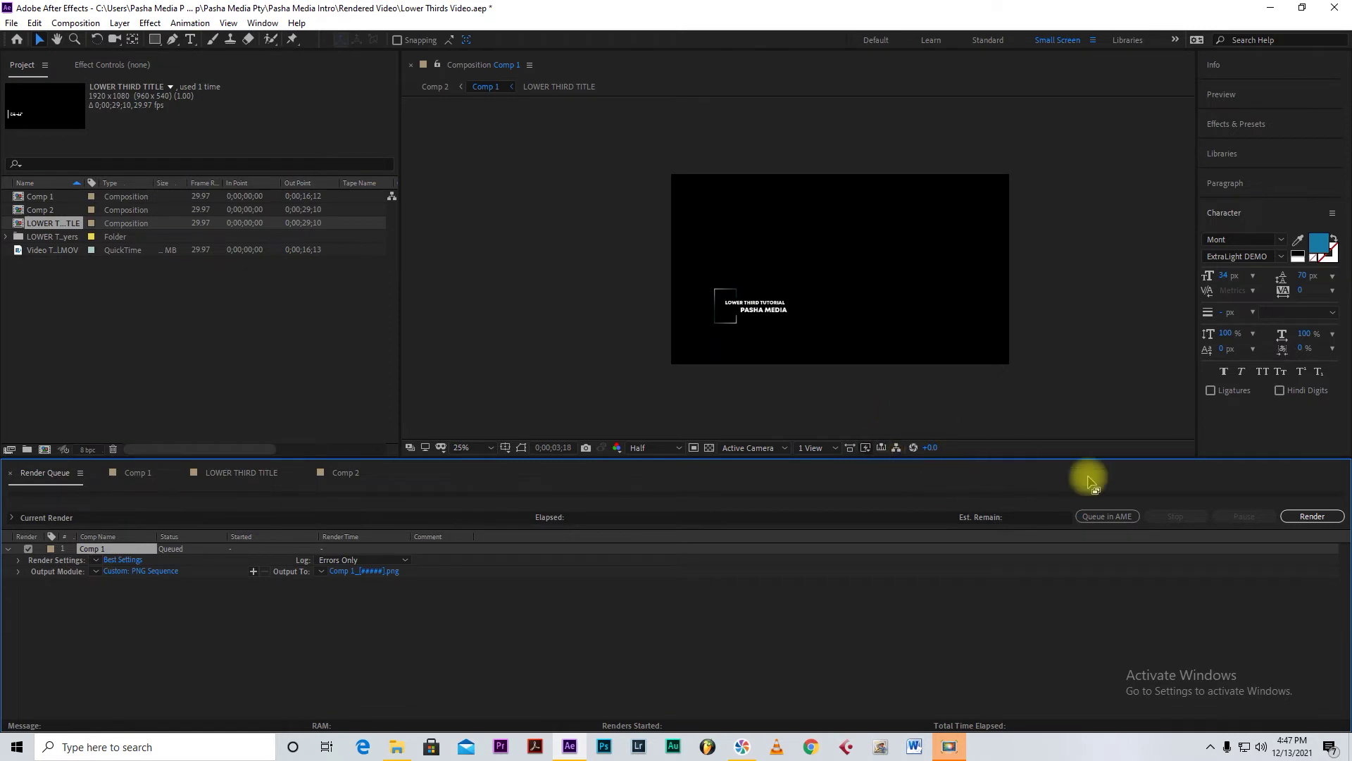
pyautogui.click(1312, 517)
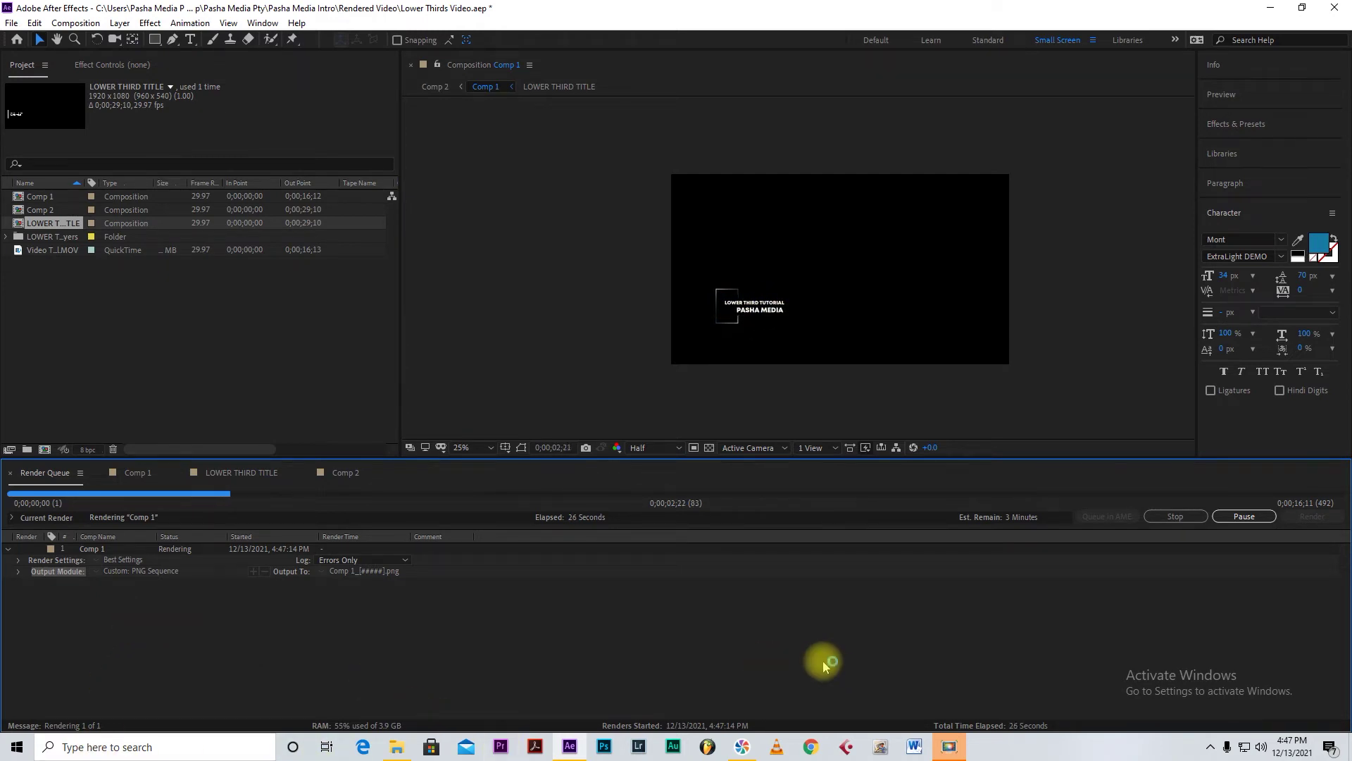
pyautogui.click(811, 636)
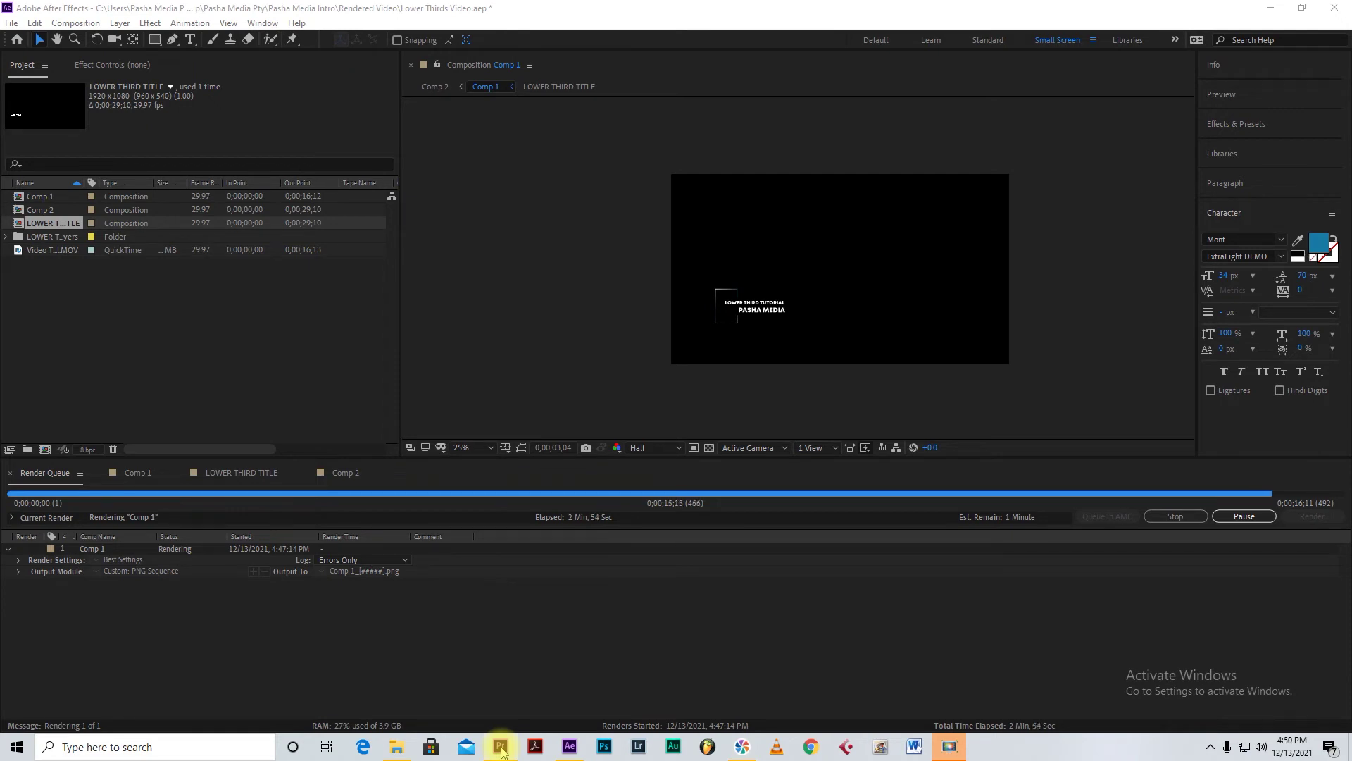
# - Quit After Effects, saving the changes to Lower Thirds Video.aep
pyautogui.hotkey('ctrl', 'q')
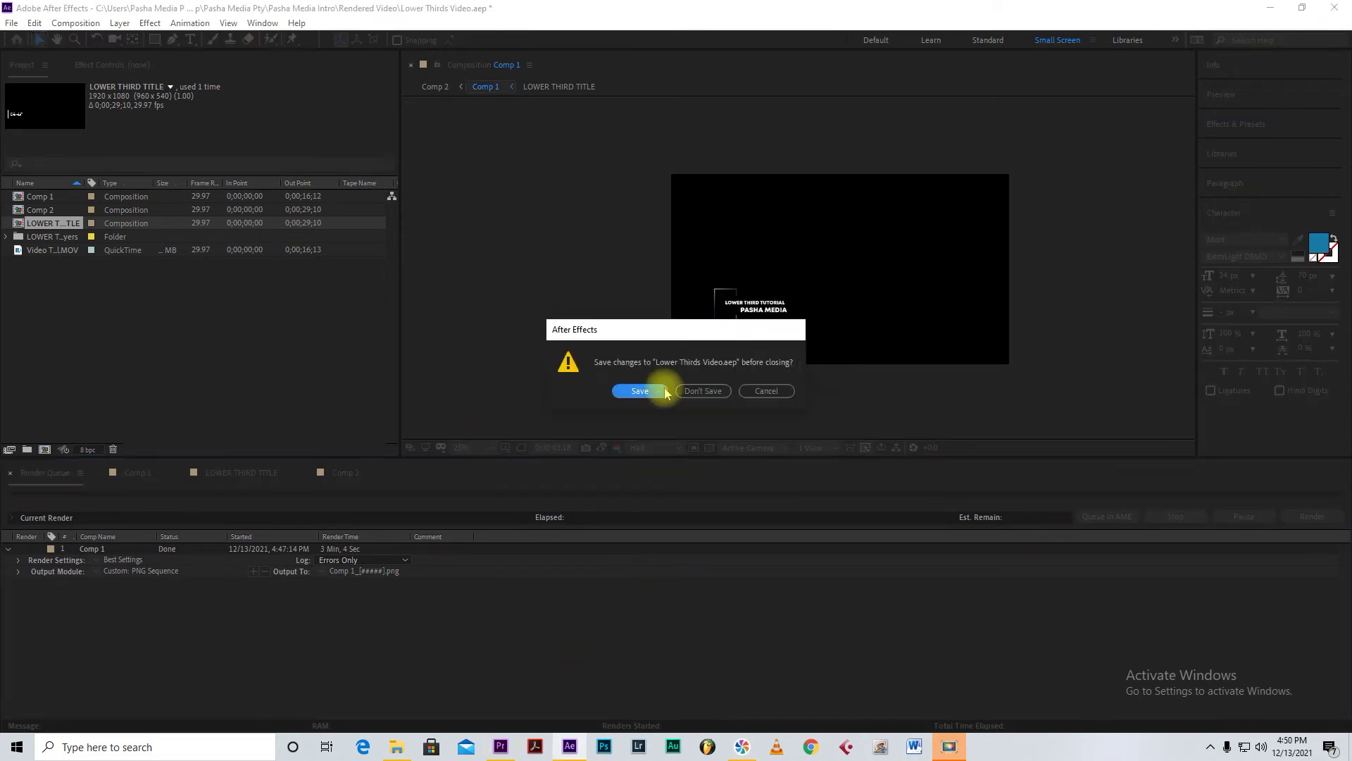
pyautogui.click(652, 386)
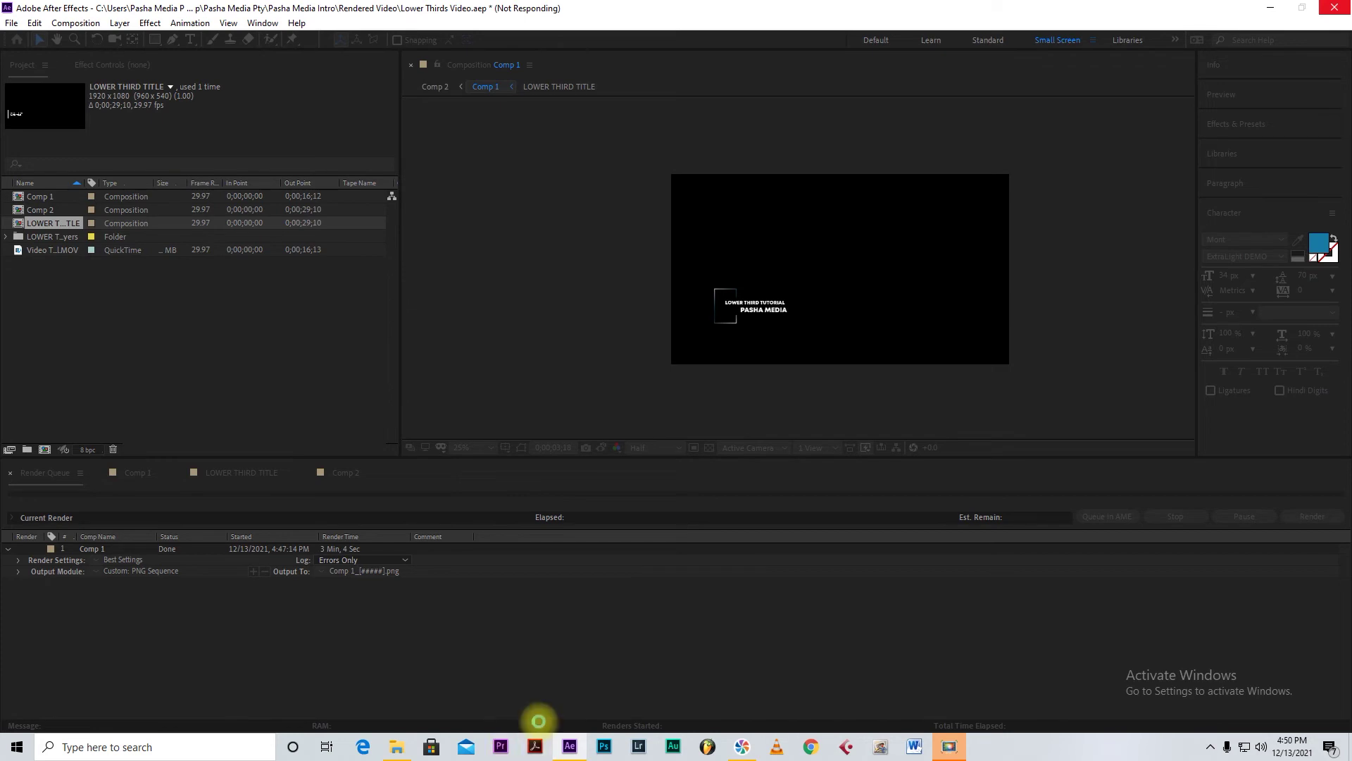
pyautogui.click(568, 740)
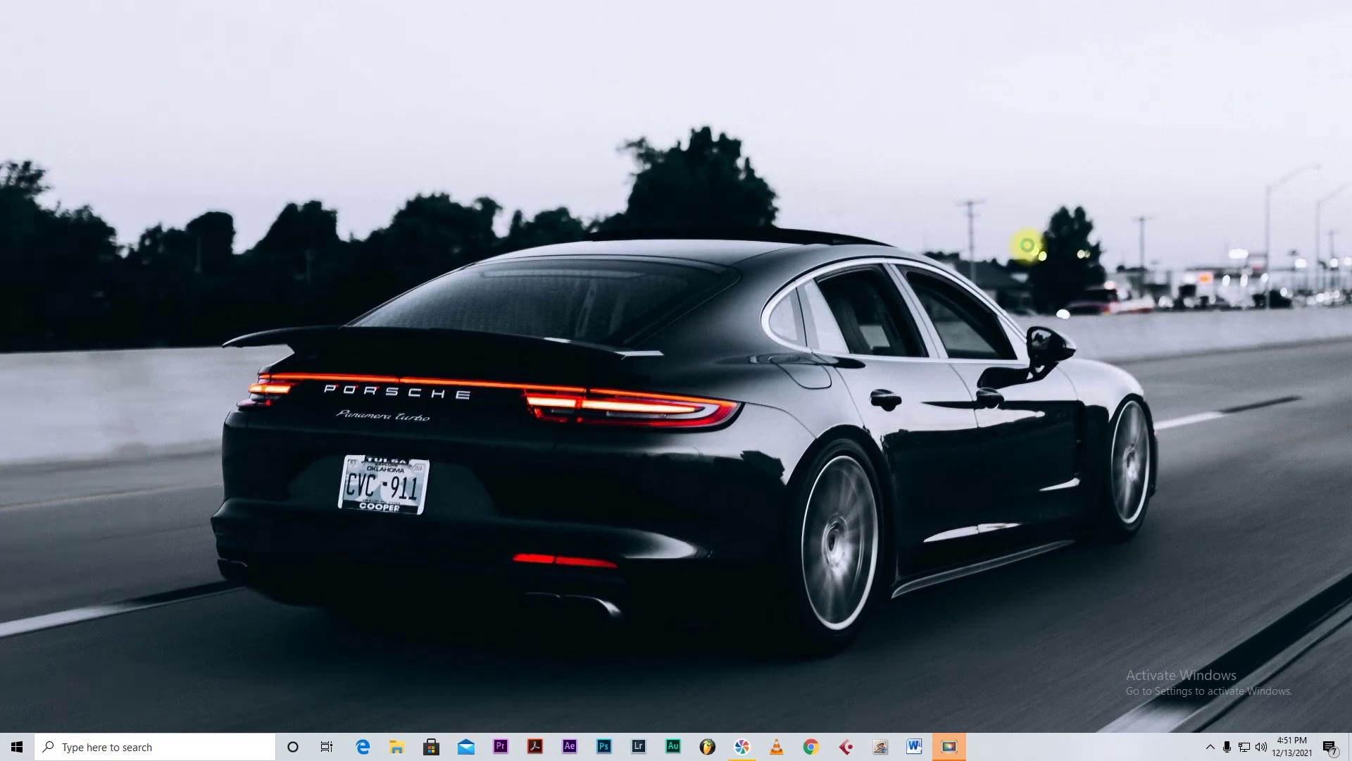
# - Launch Premiere Pro and create a new project named PNG Transparency Test in the default location
pyautogui.click(500, 745)
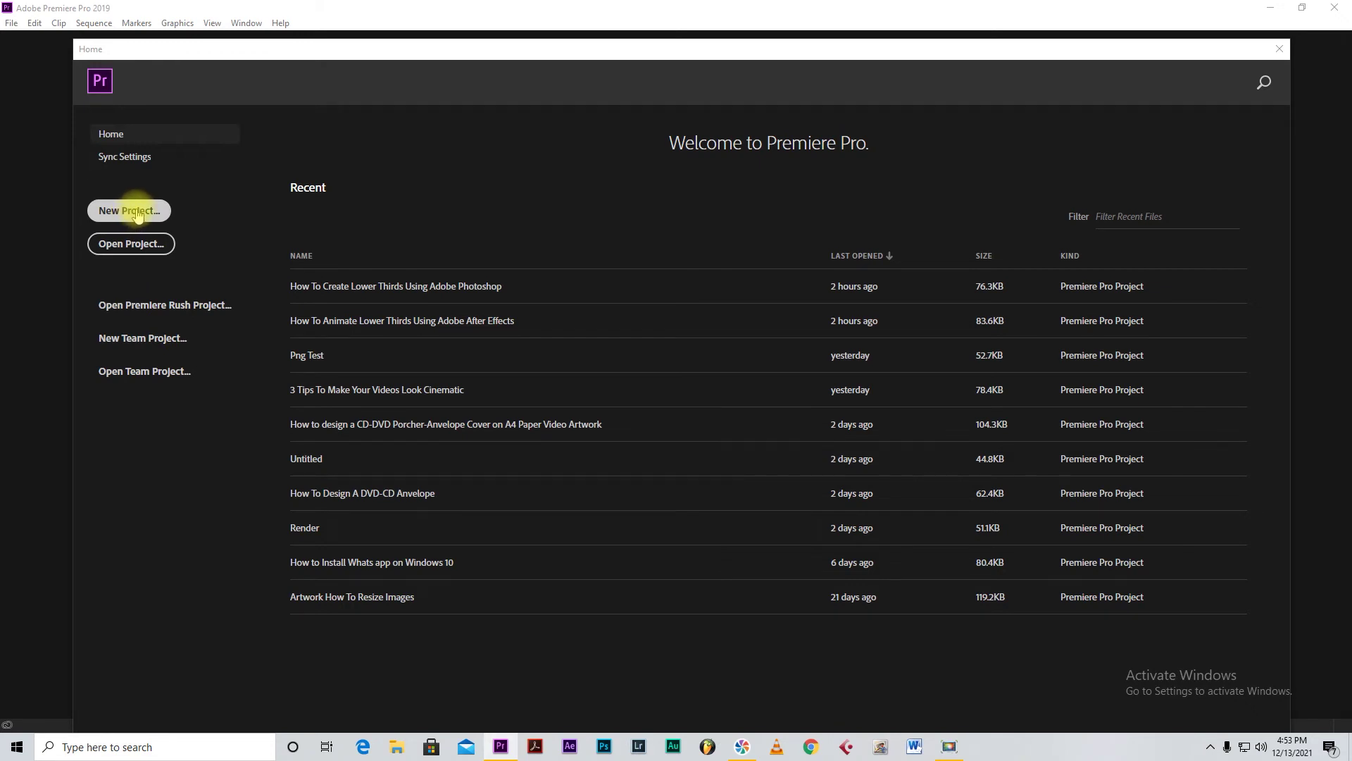
pyautogui.click(136, 211)
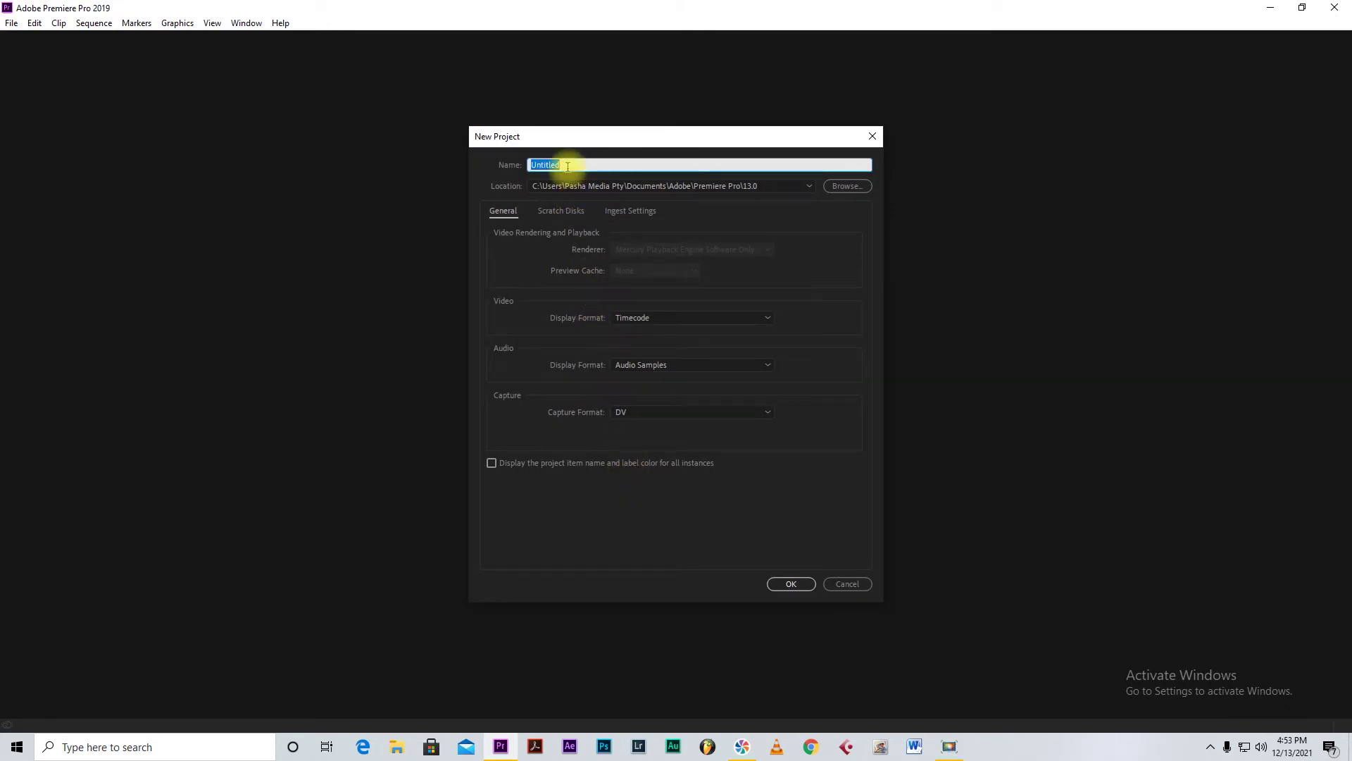
pyautogui.write('PNG ')
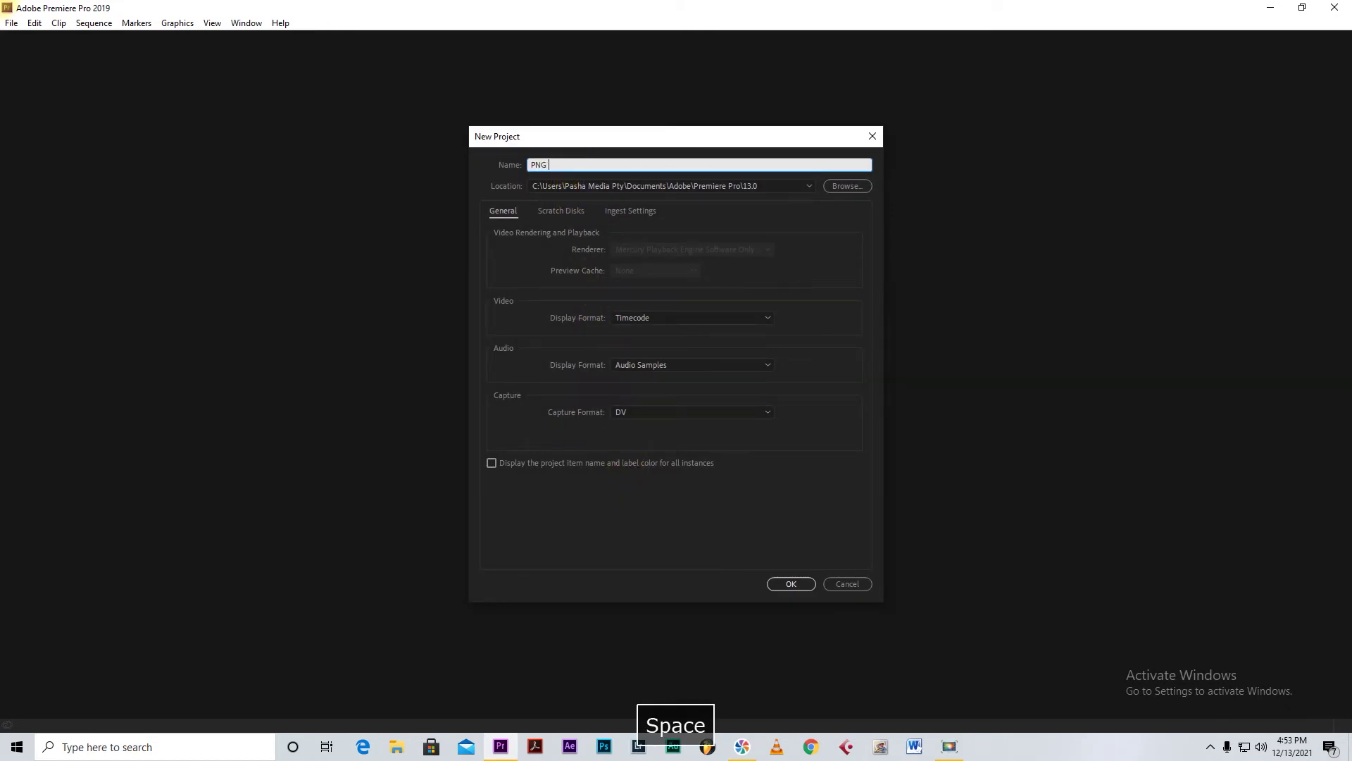
pyautogui.write('Transp')
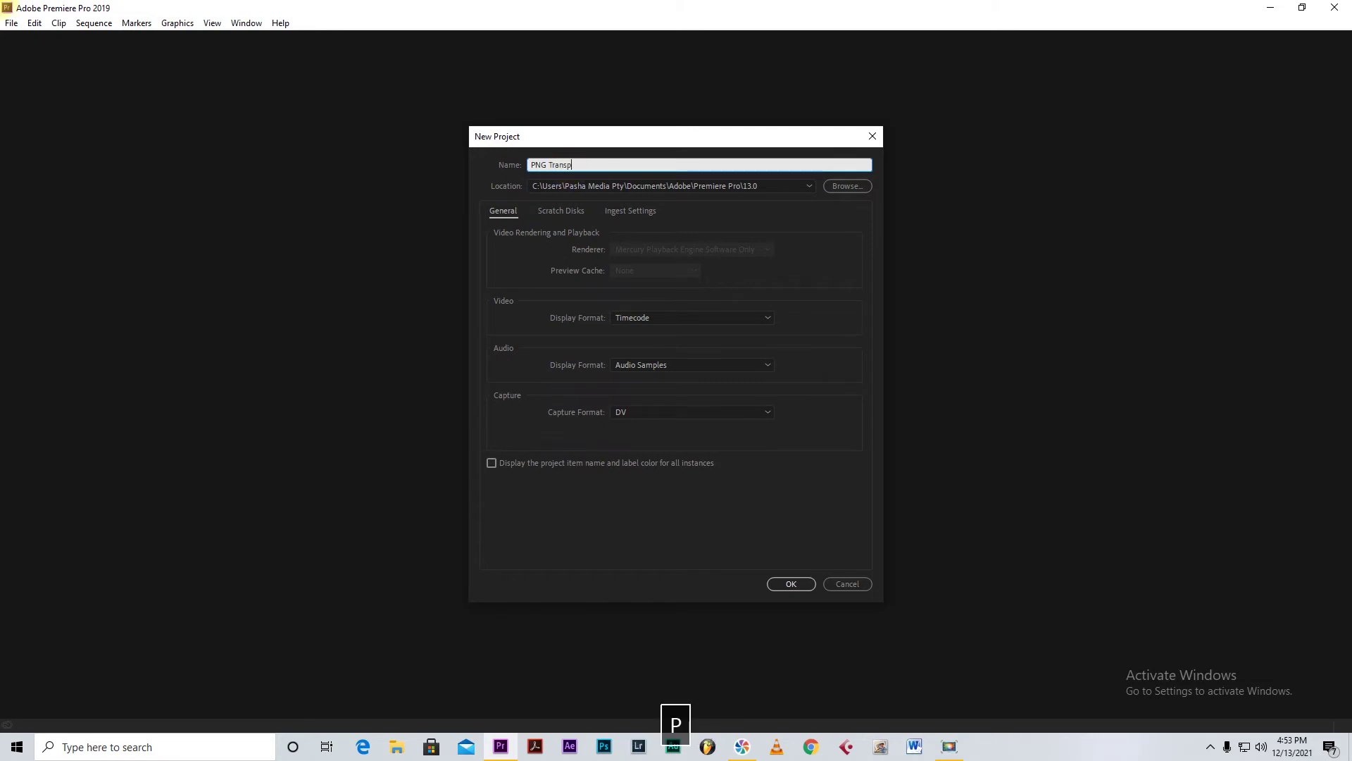
pyautogui.write('aren')
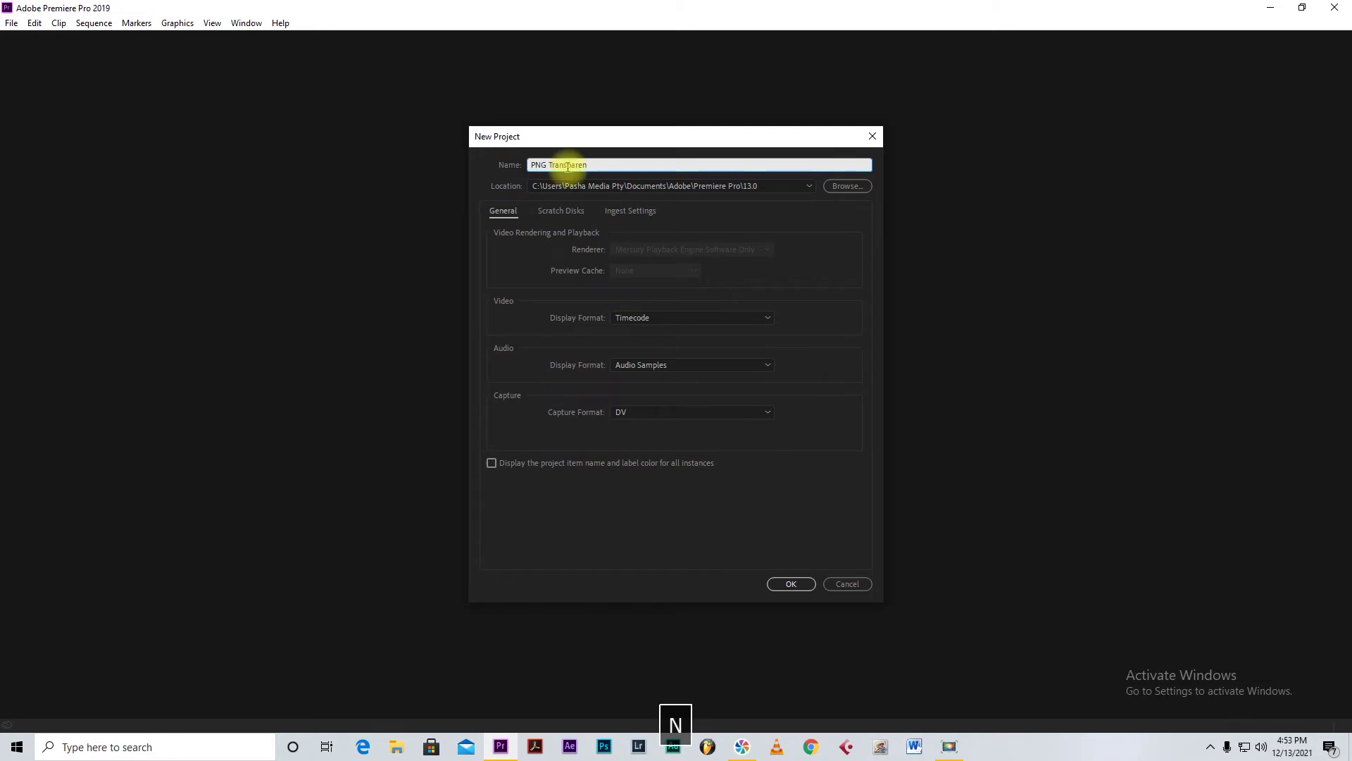
pyautogui.write('cy')
pyautogui.press('capslock')
pyautogui.write('Test')
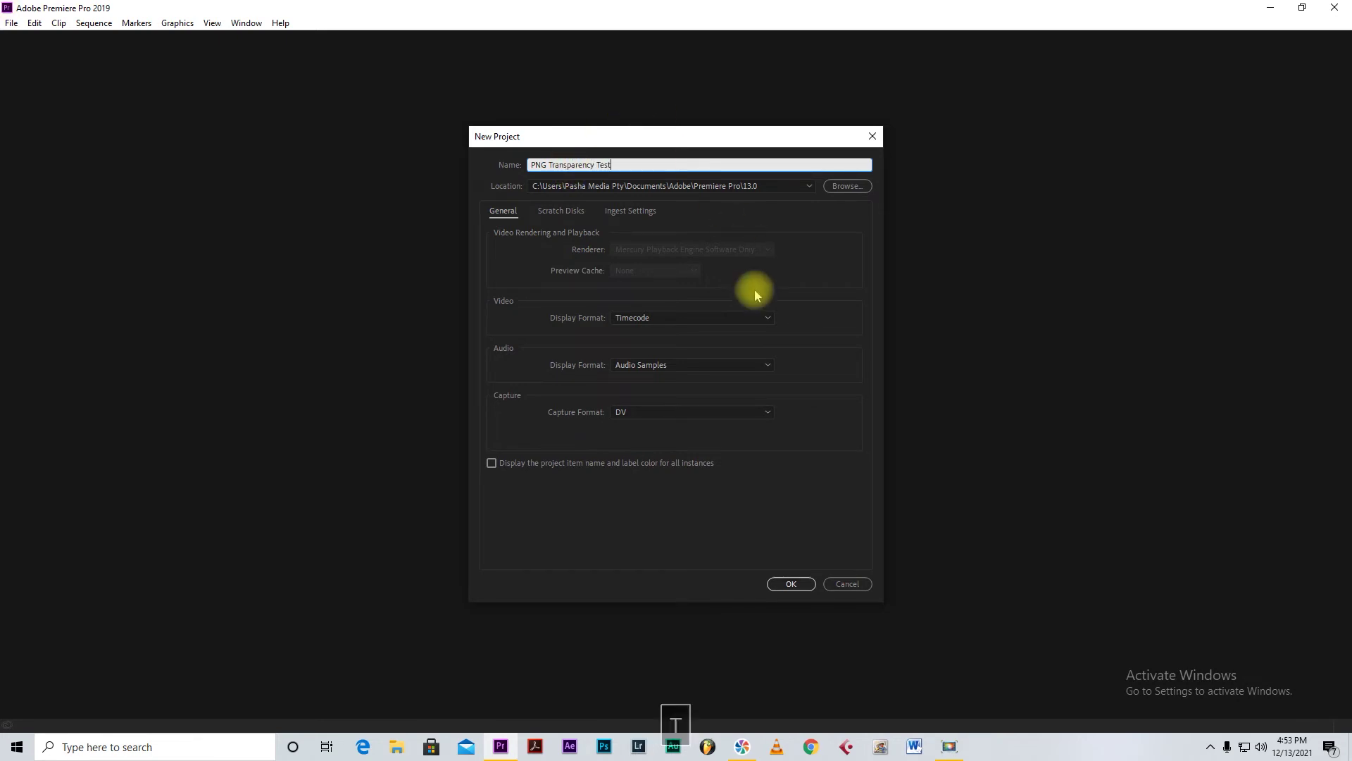
pyautogui.click(793, 584)
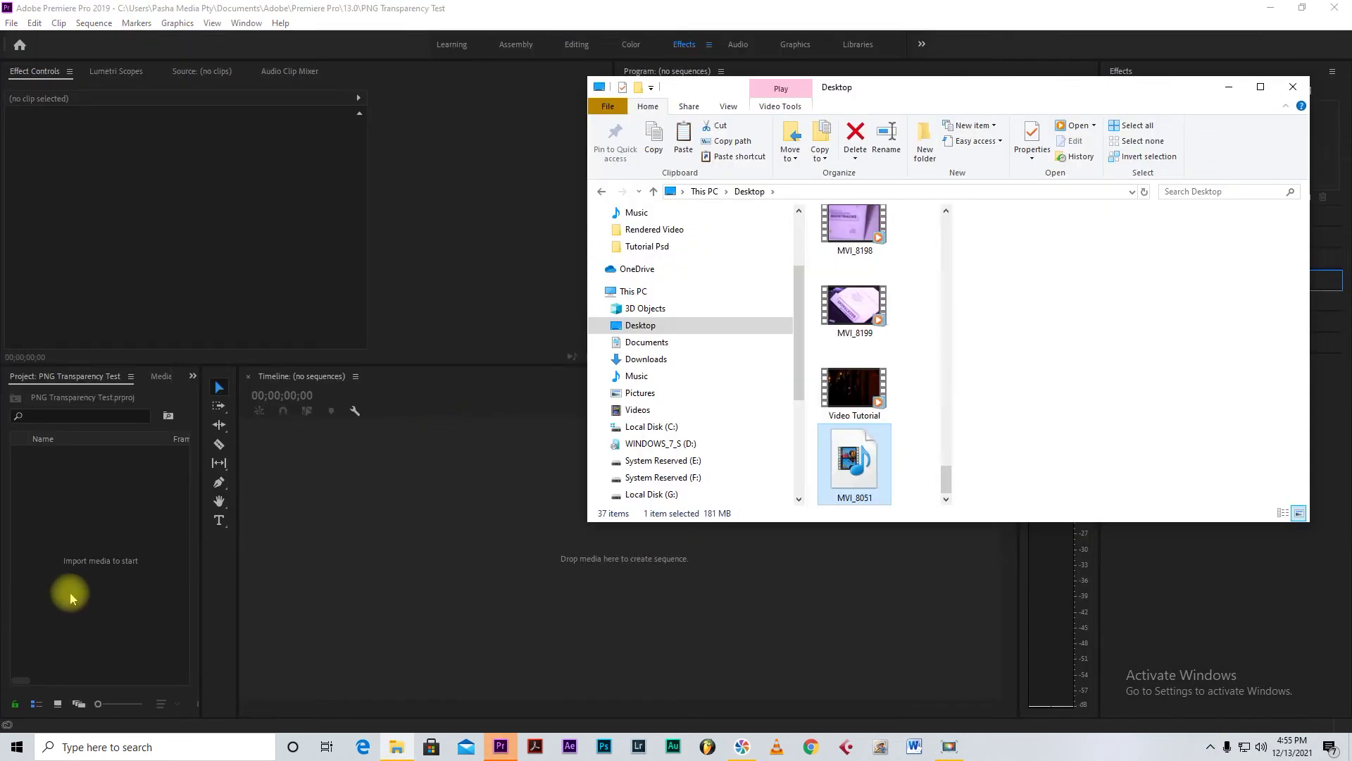
pyautogui.click(79, 586)
pyautogui.click(207, 303)
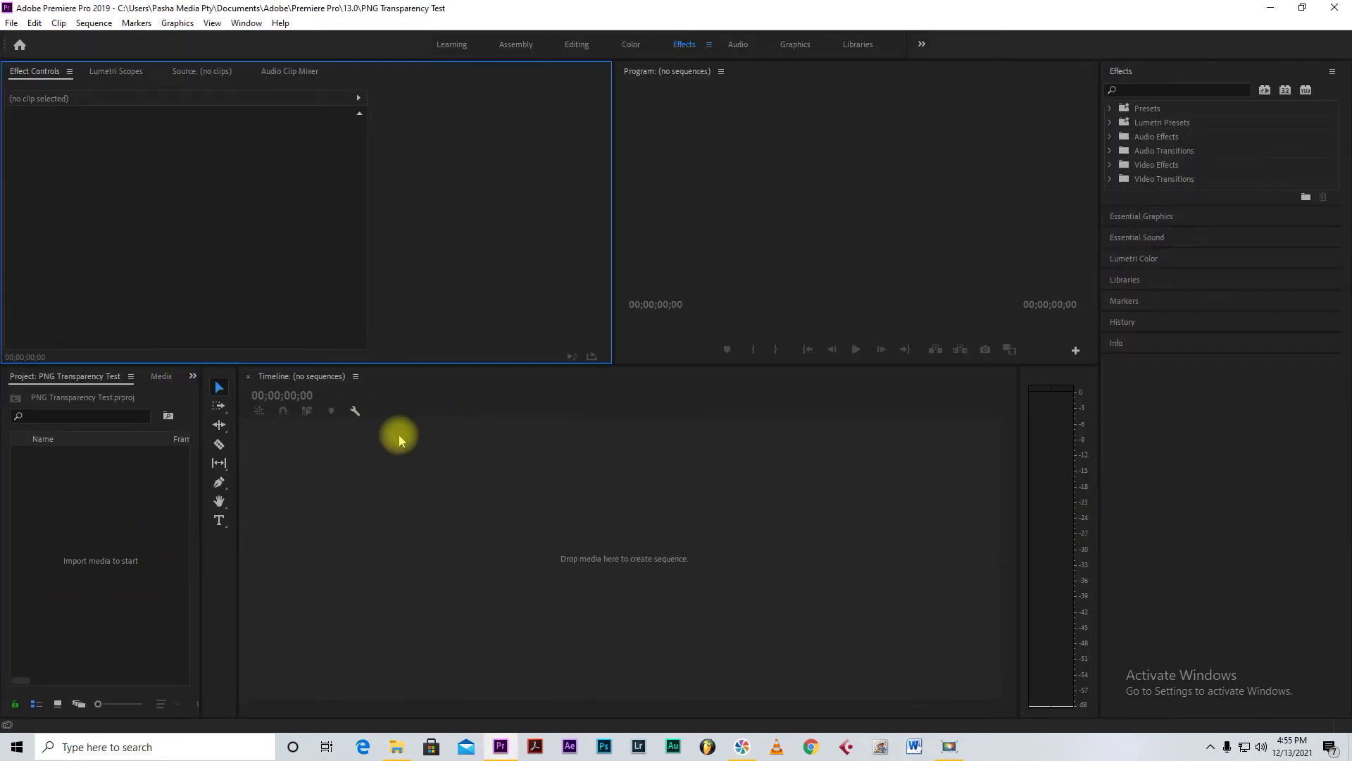
pyautogui.click(461, 479)
pyautogui.click(728, 284)
# - Begin importing media into the project and open the Lower Third Png Ready folder on the Desktop
pyautogui.click(134, 520)
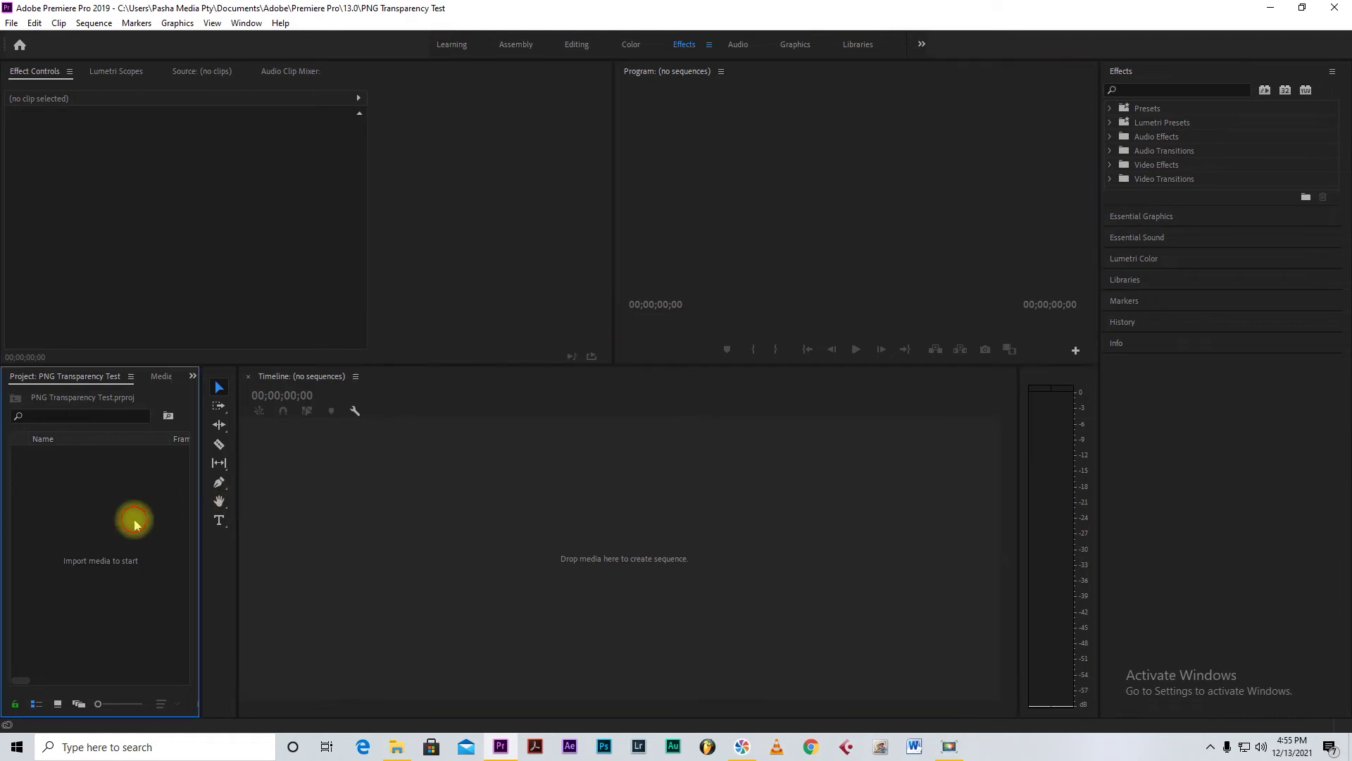
pyautogui.rightClick(92, 517)
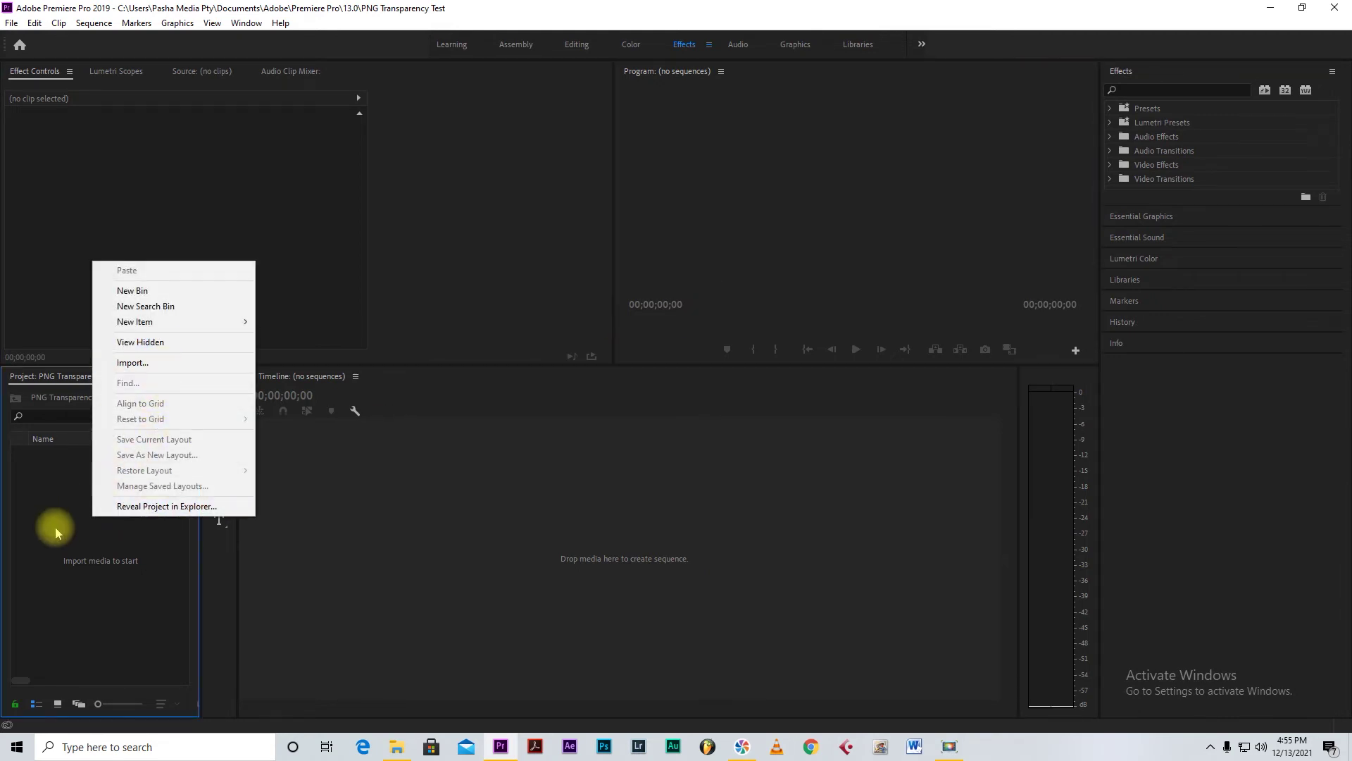
pyautogui.click(167, 363)
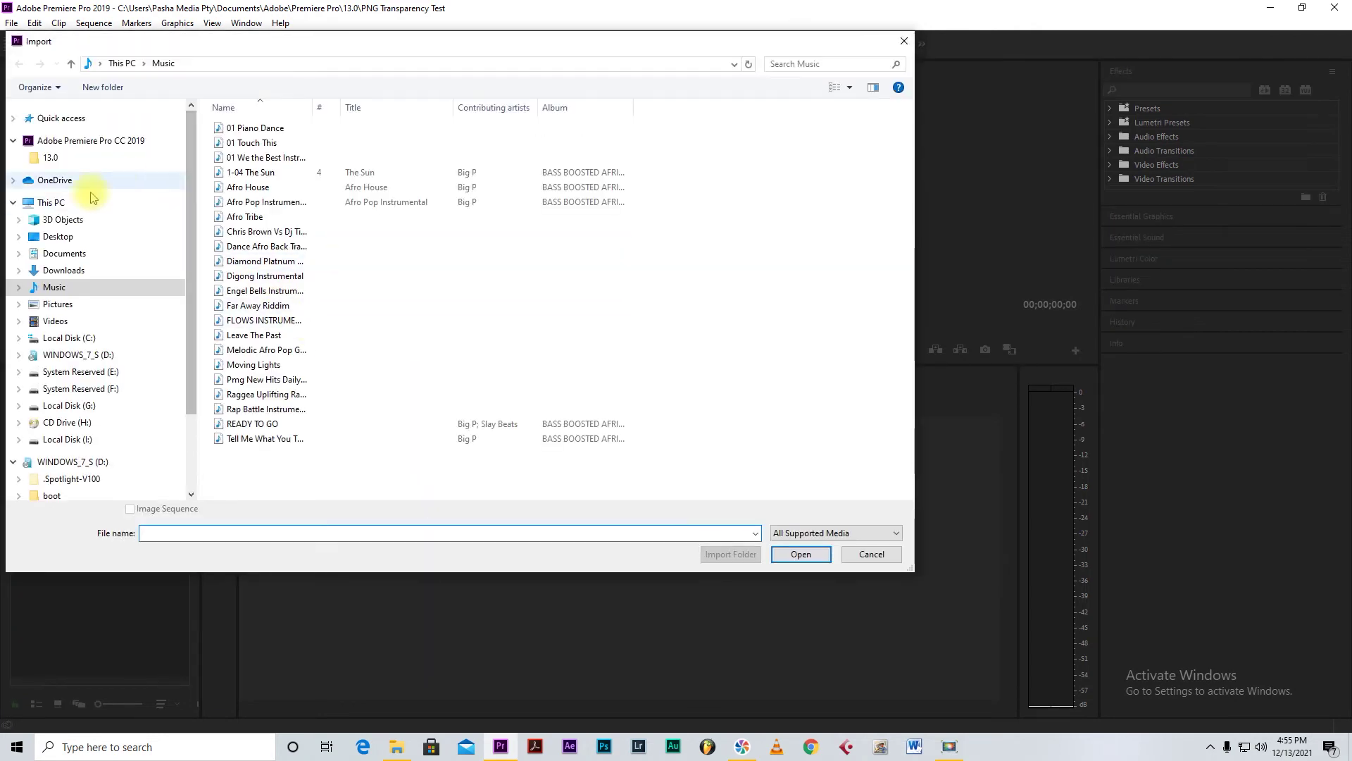
pyautogui.click(64, 239)
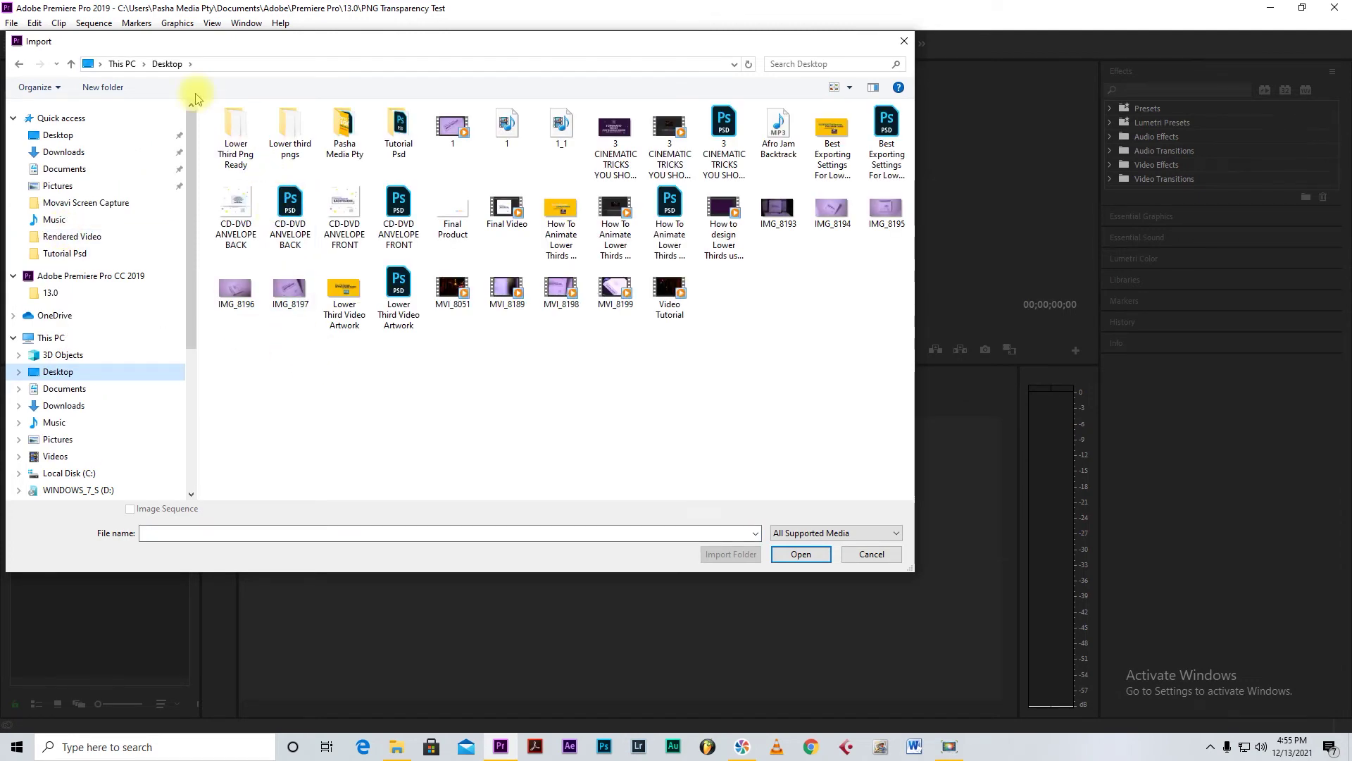
pyautogui.doubleClick(240, 139)
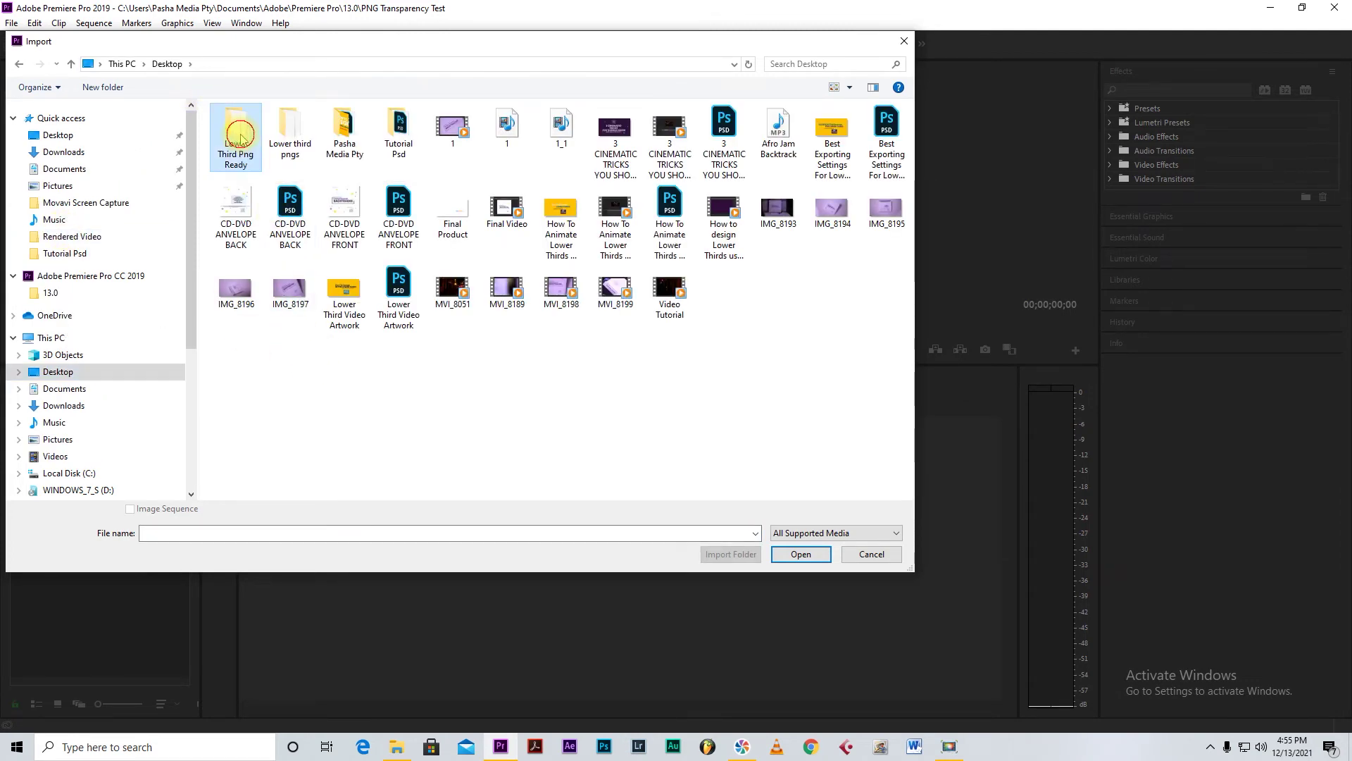
# - Import the Comp 1 PNG frames as an image sequence, starting from Comp 1_00000
pyautogui.keyDown('ctrl'); pyautogui.scroll(4, 254, 162); pyautogui.keyUp('ctrl')
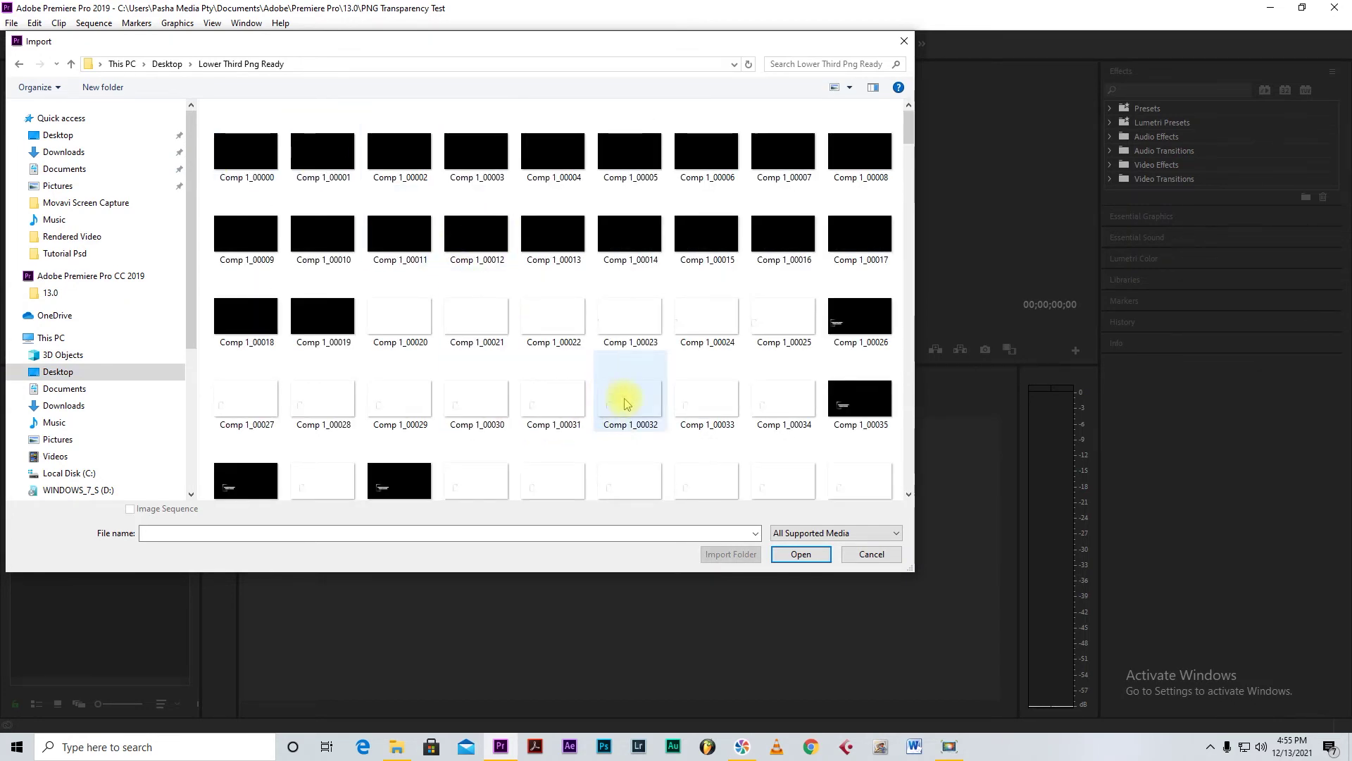
pyautogui.scroll(-5, 704, 391)
pyautogui.scroll(-15, 726, 393)
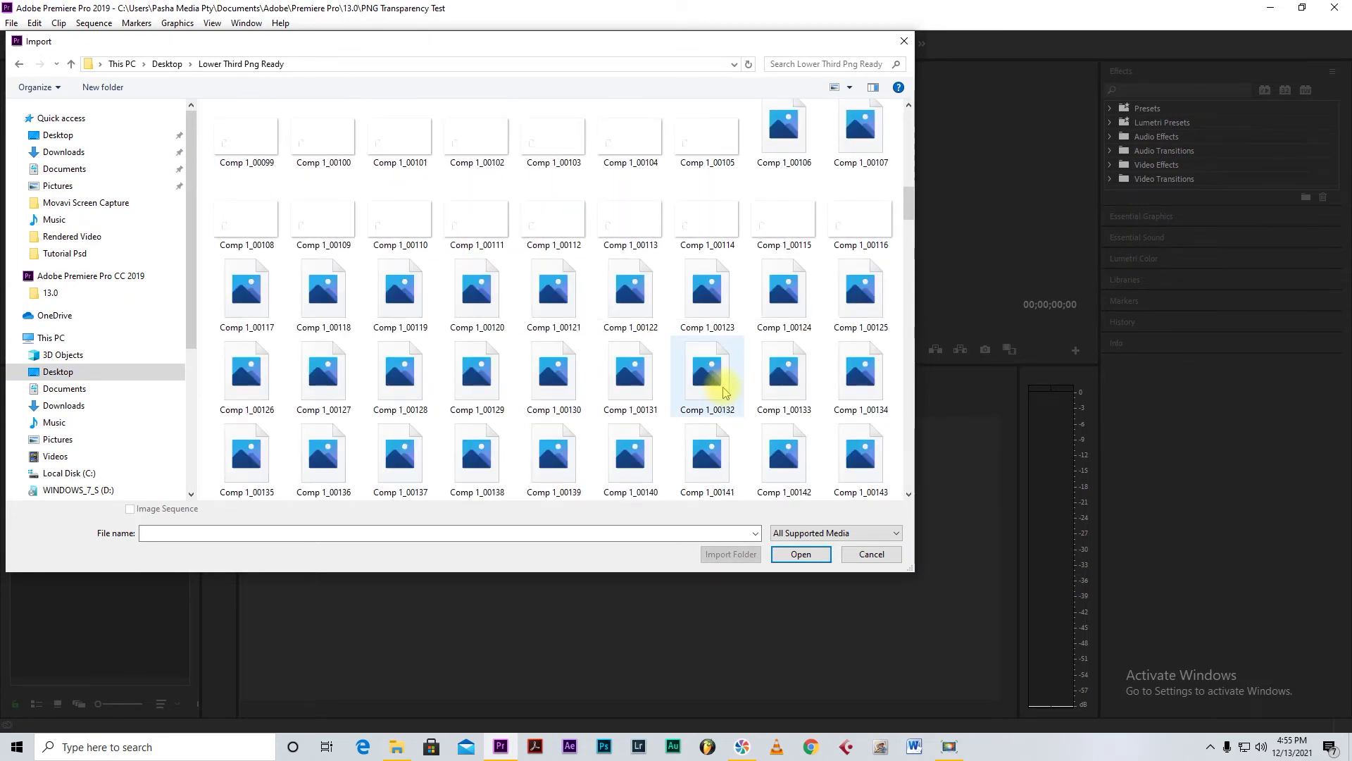
pyautogui.scroll(13, 407, 247)
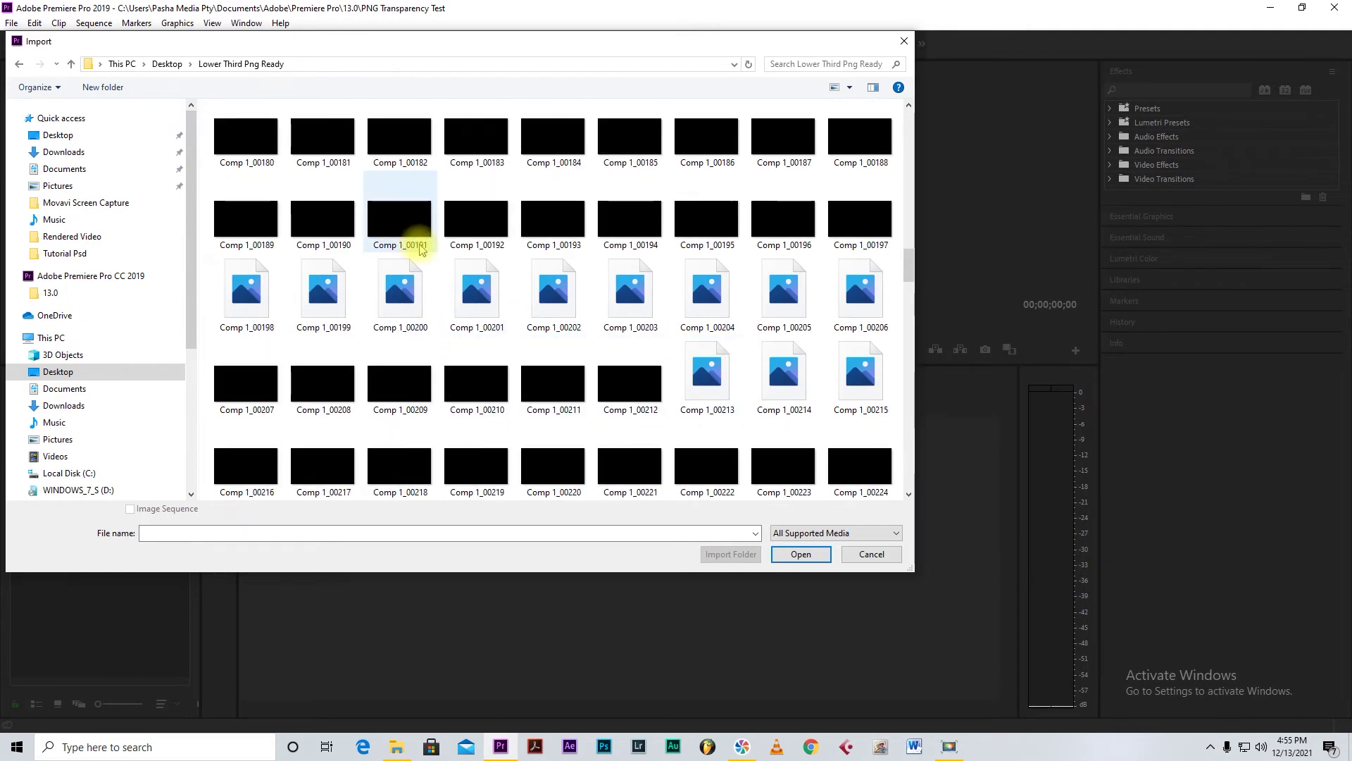
pyautogui.scroll(7, 423, 250)
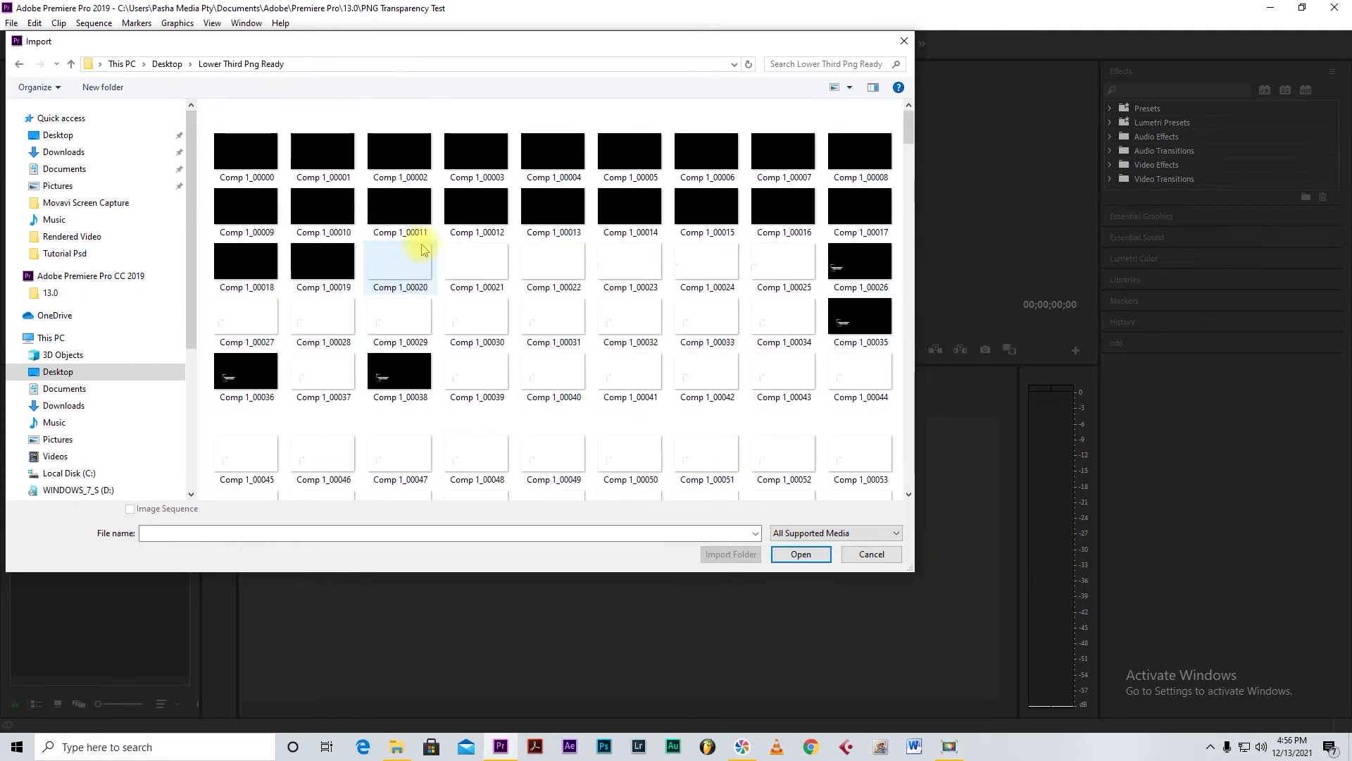
pyautogui.click(243, 152)
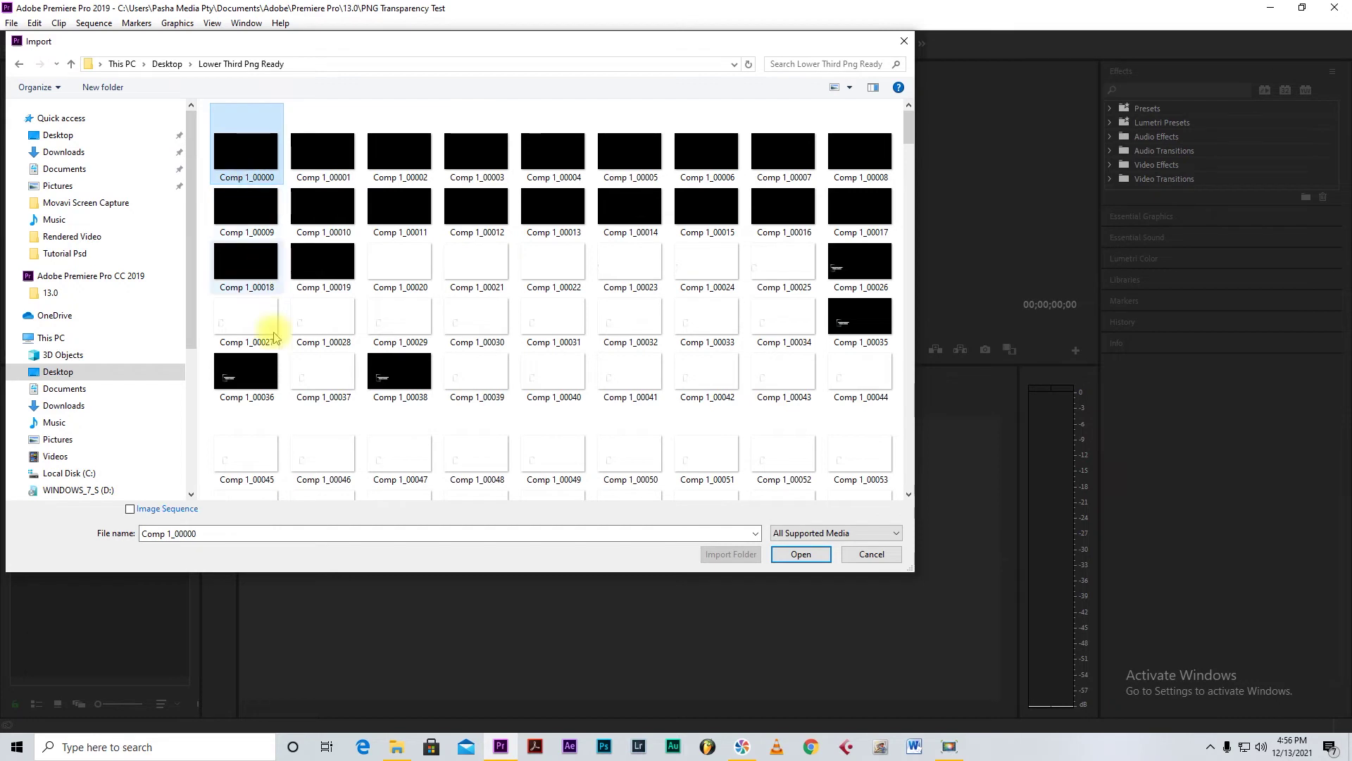
pyautogui.click(130, 508)
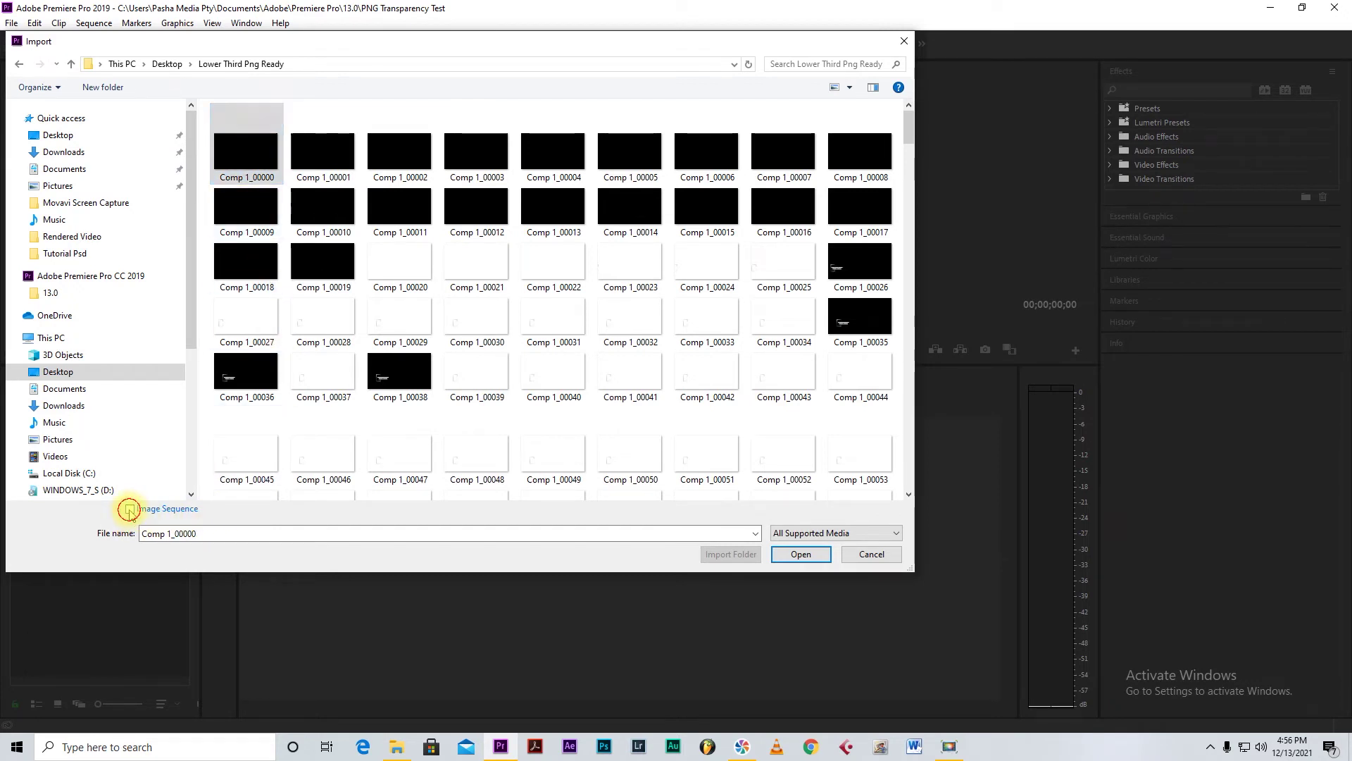
pyautogui.click(794, 554)
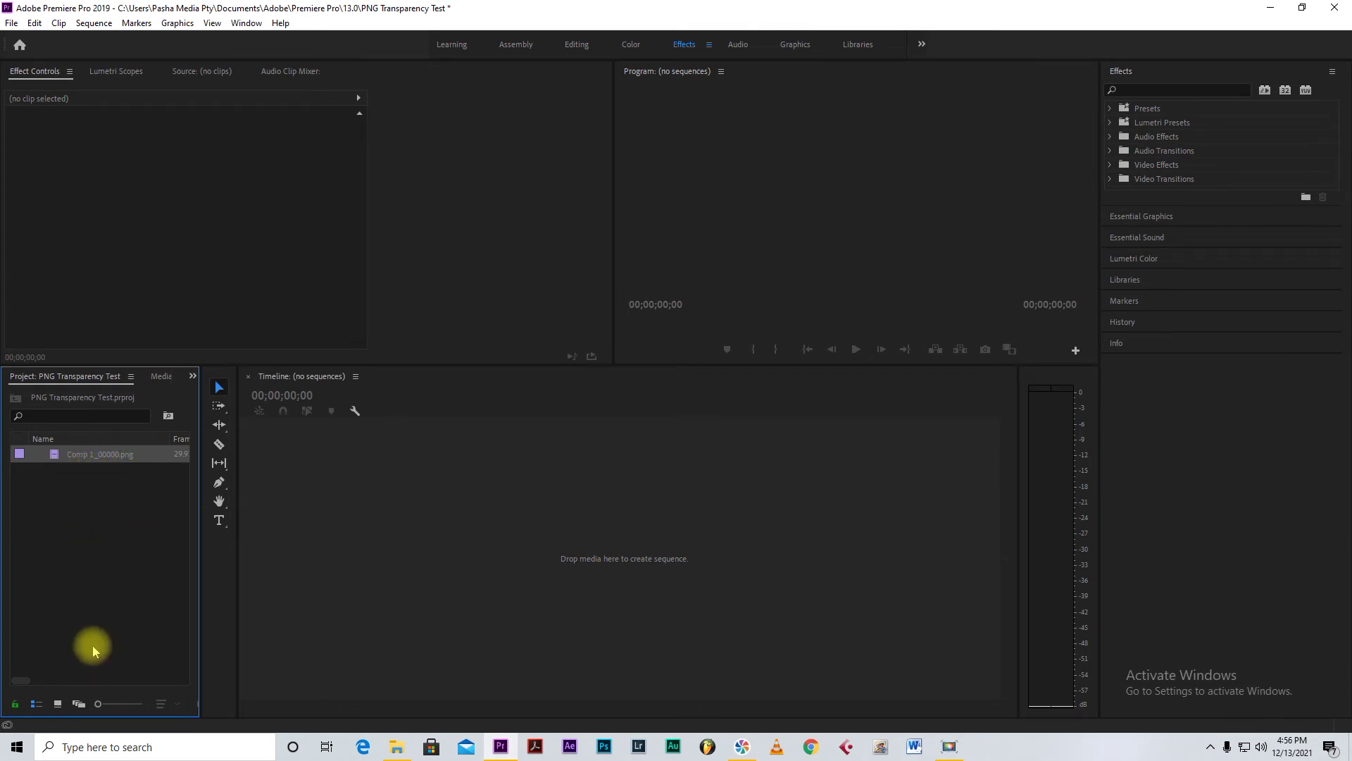
pyautogui.click(78, 500)
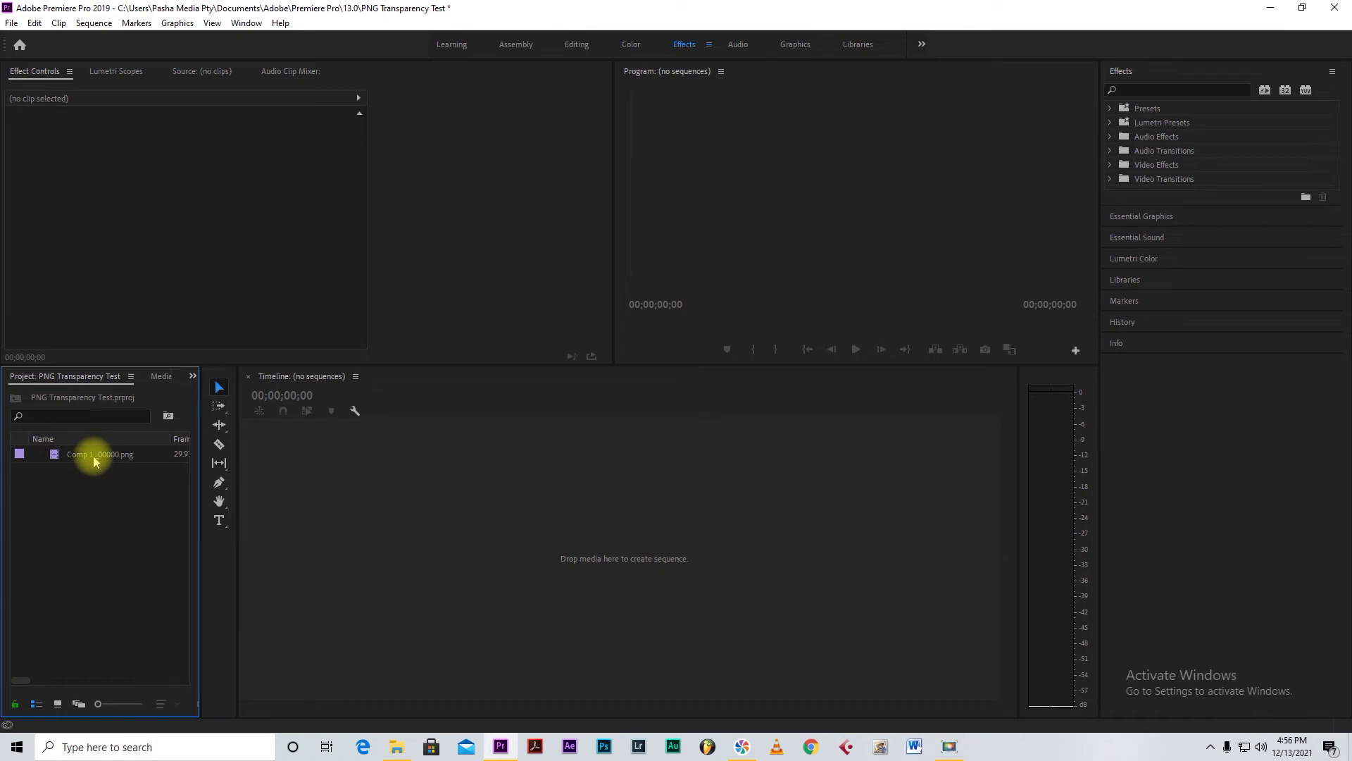
pyautogui.doubleClick(77, 493)
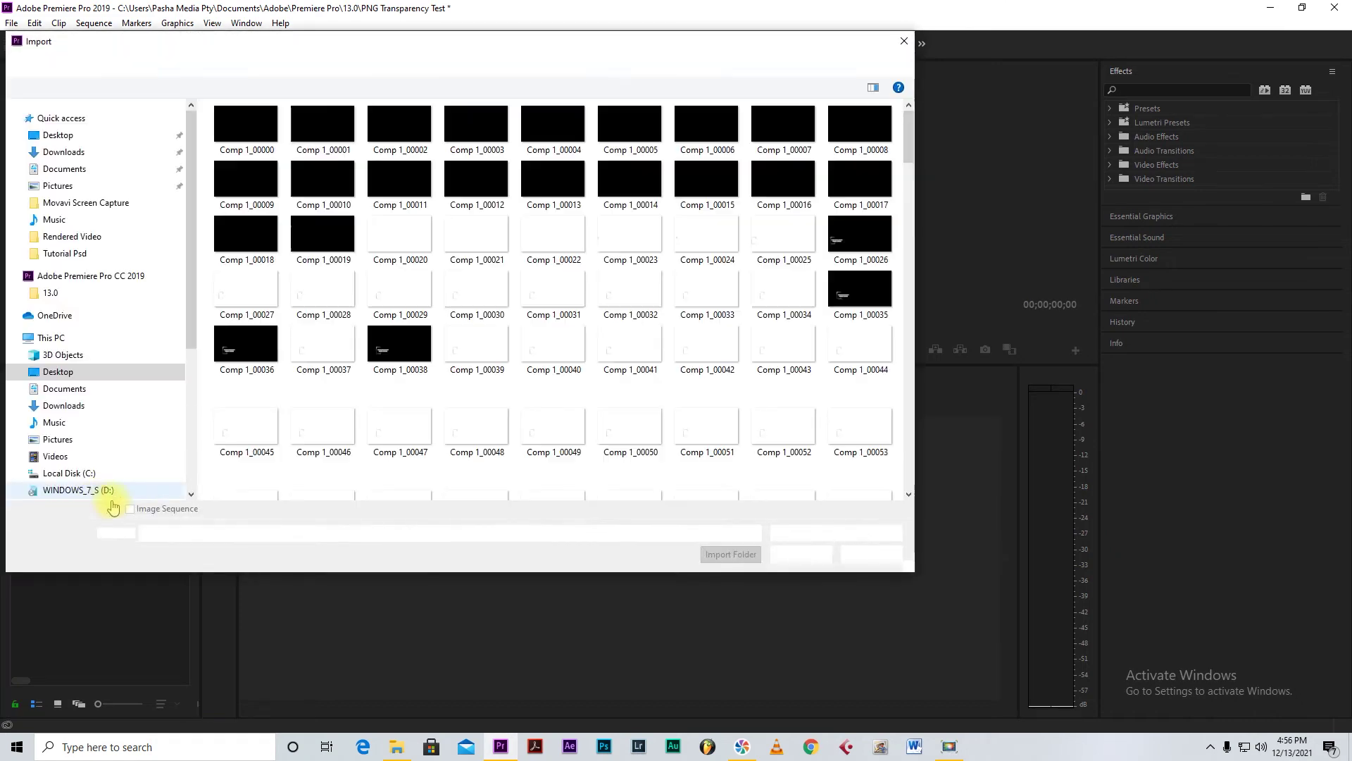
pyautogui.click(246, 125)
pyautogui.click(138, 510)
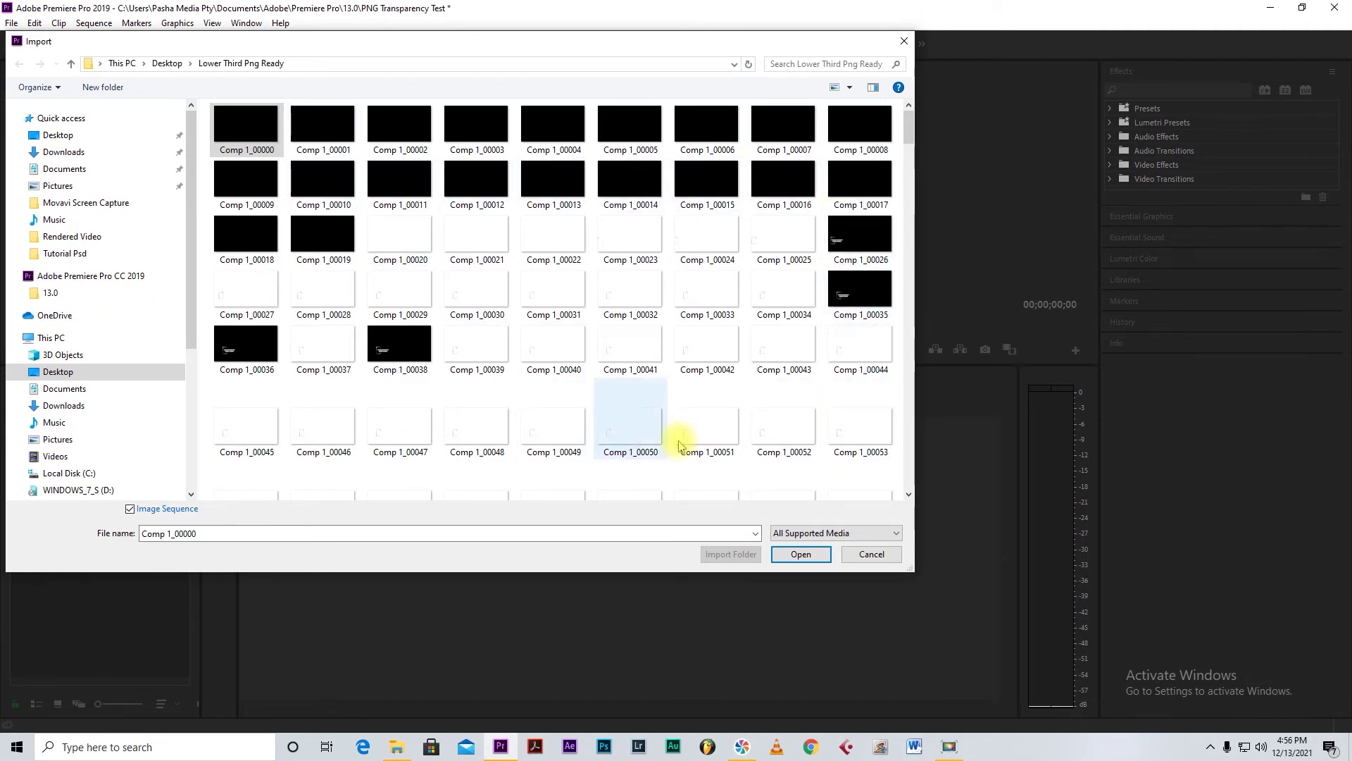
pyautogui.click(870, 554)
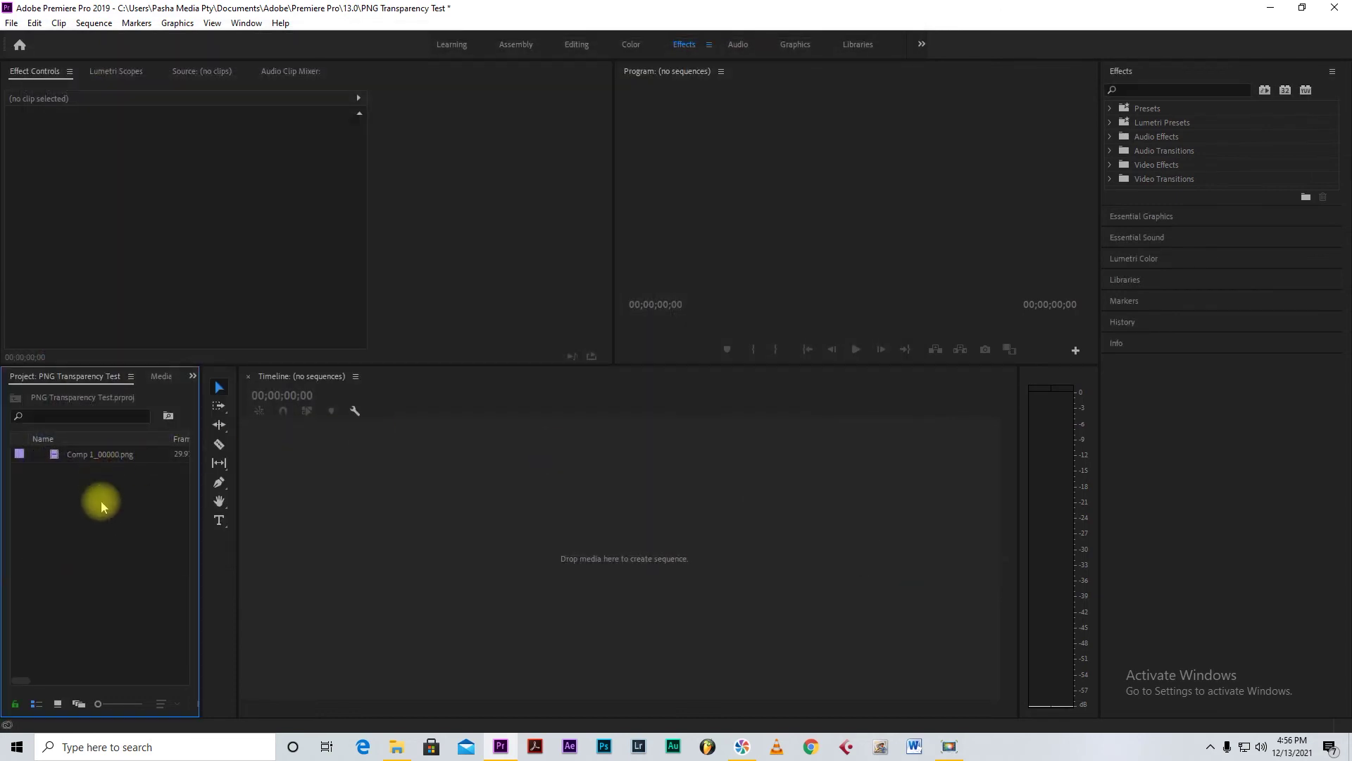
# - Import the videos MVI_8051, MVI_8189, MVI_8198, MVI_8199 and Video Tutorial from the Desktop
pyautogui.doubleClick(69, 526)
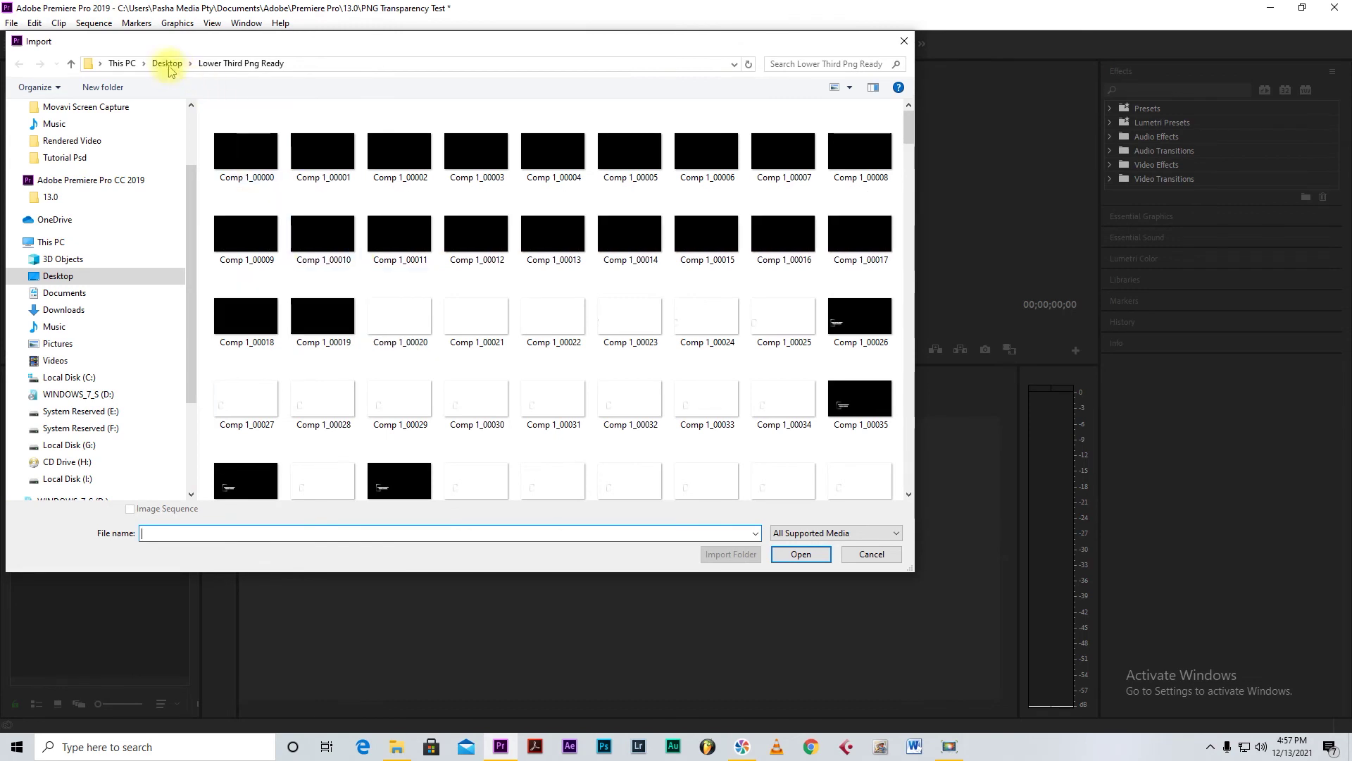
pyautogui.click(169, 64)
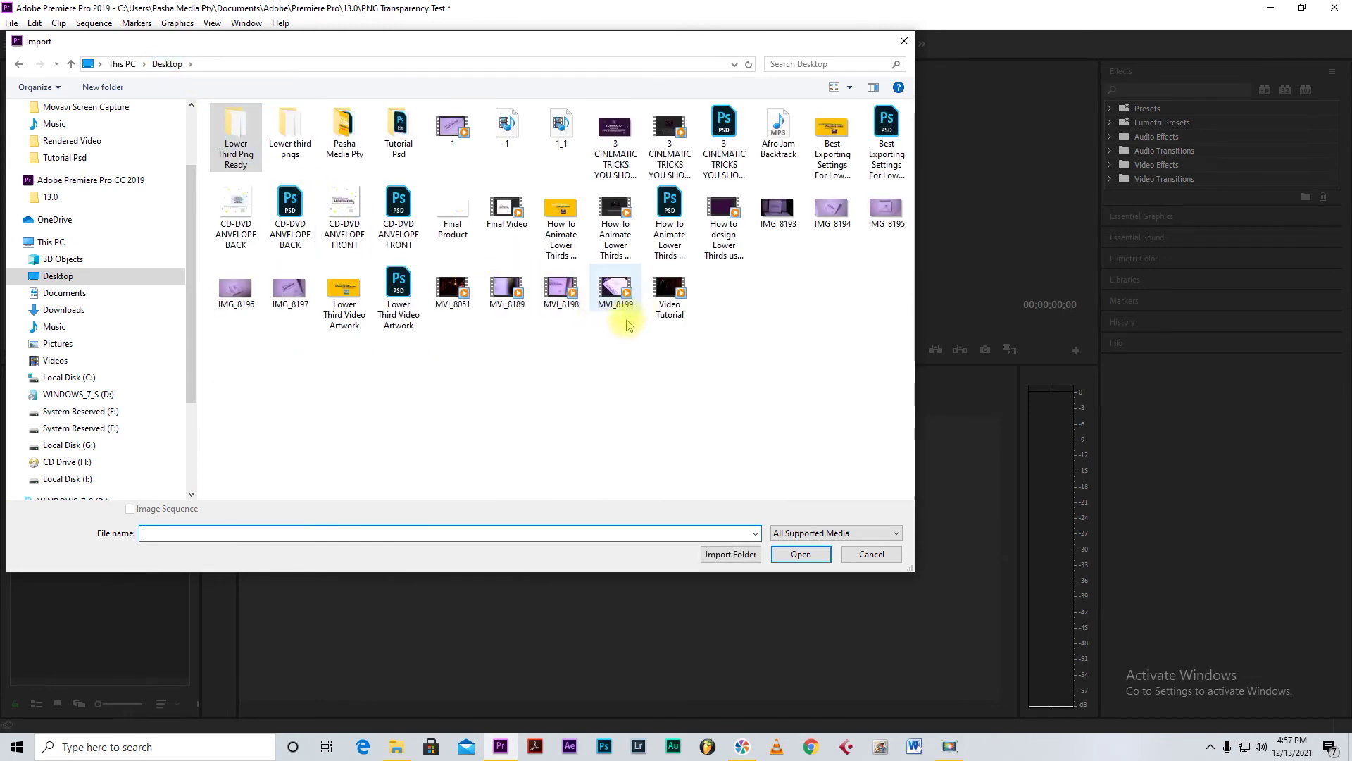
pyautogui.moveTo(627, 352); pyautogui.dragTo(472, 293)
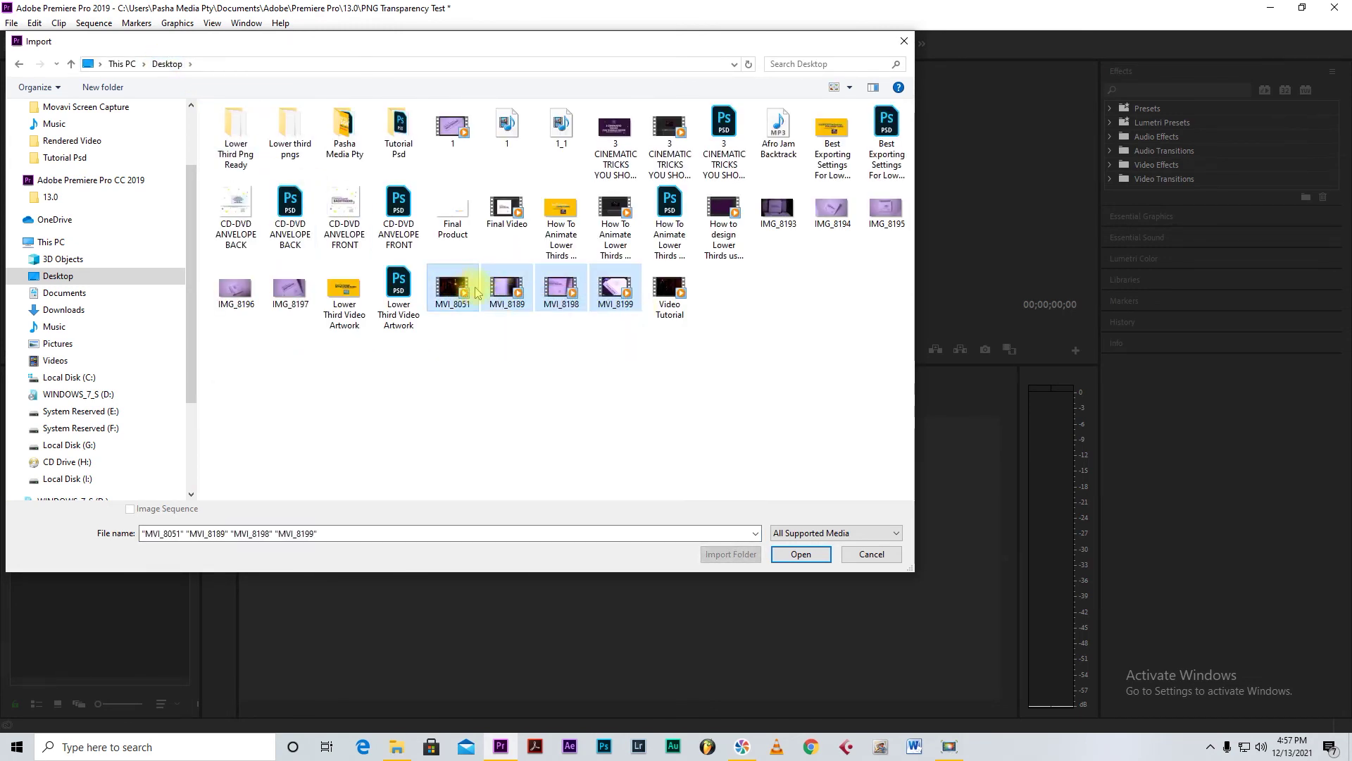
pyautogui.moveTo(719, 348); pyautogui.dragTo(463, 296)
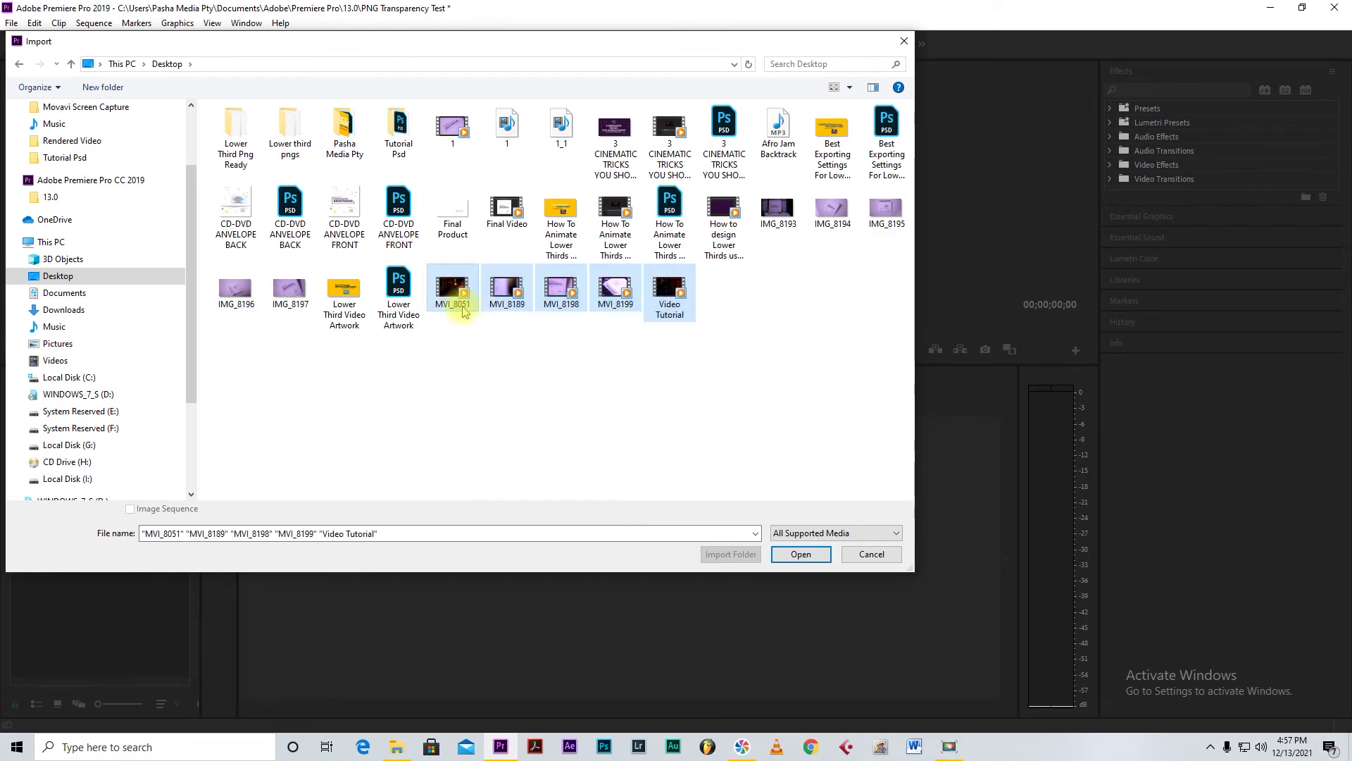
pyautogui.click(812, 556)
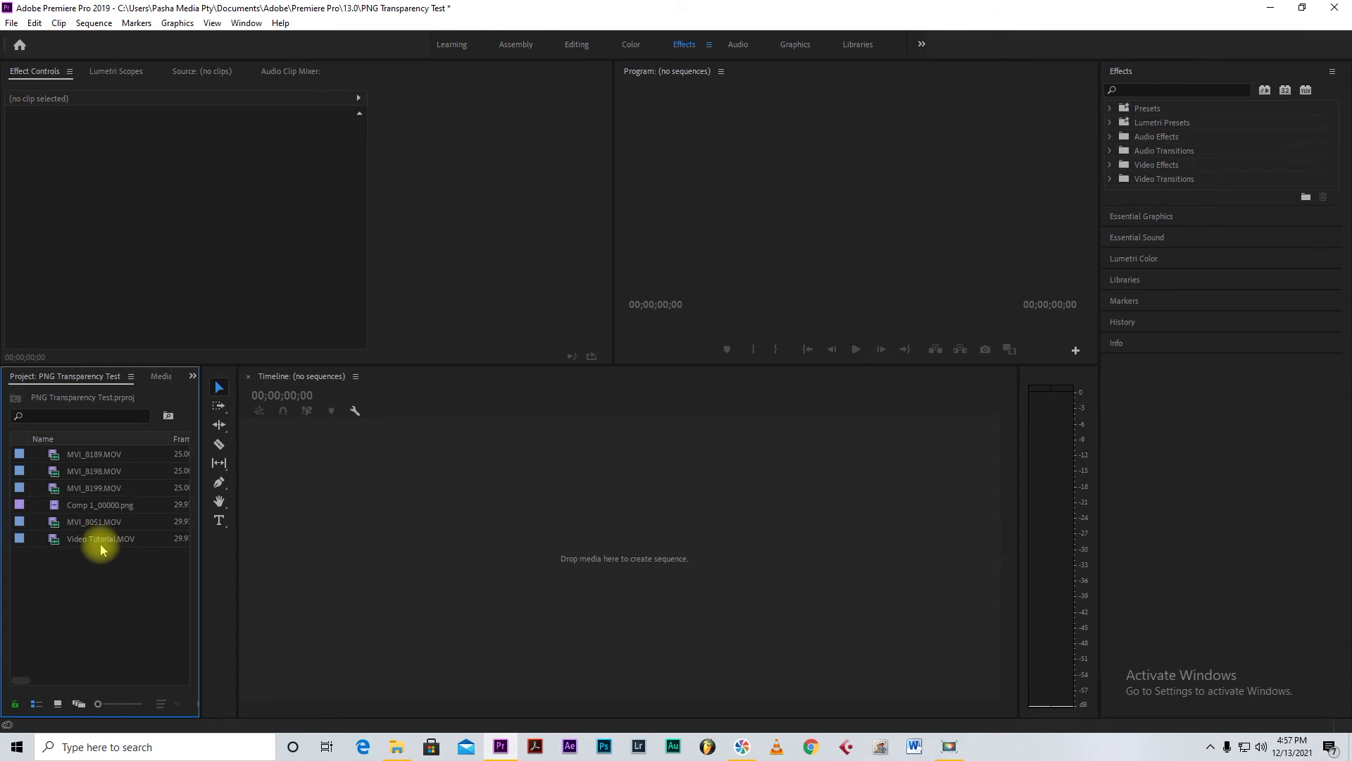
# - Create a new sequence from the Video Tutorial.MOV clip
pyautogui.click(105, 540)
pyautogui.rightClick(104, 539)
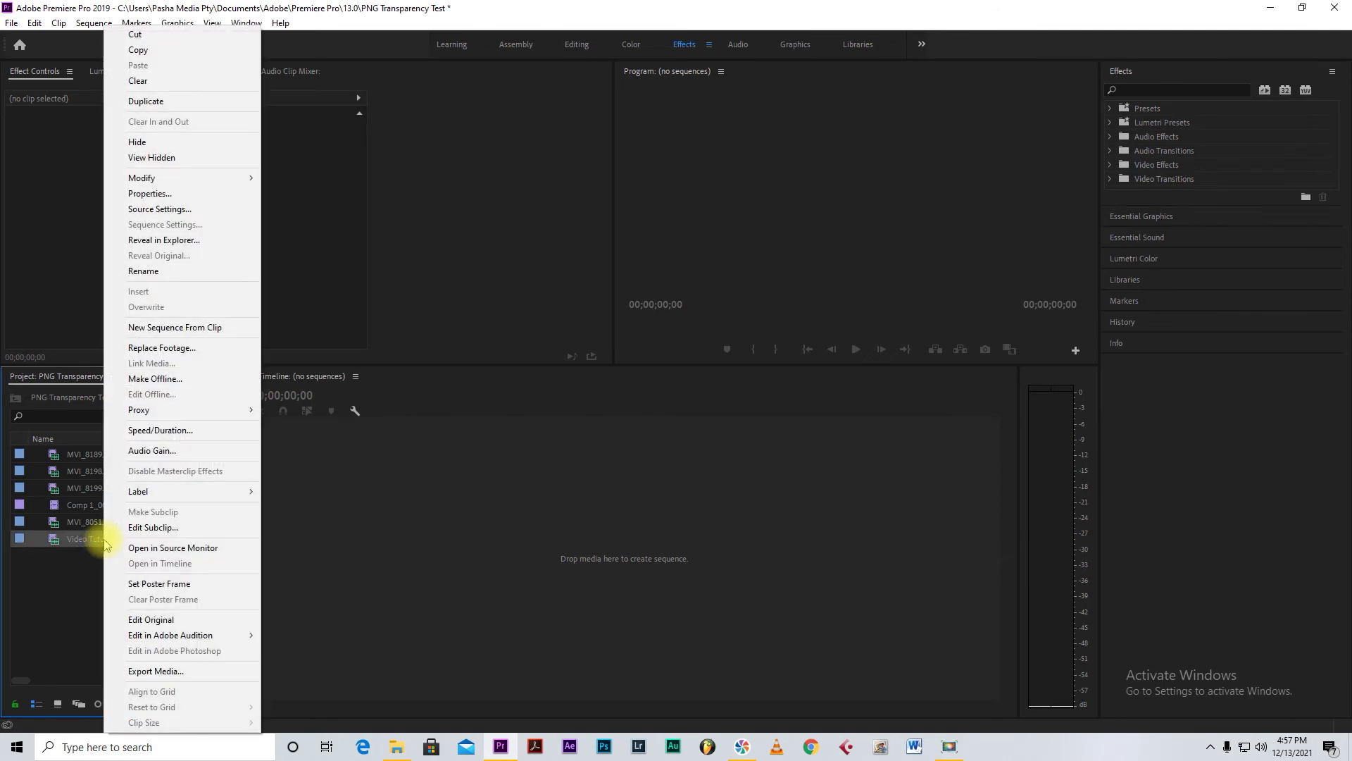
pyautogui.click(198, 331)
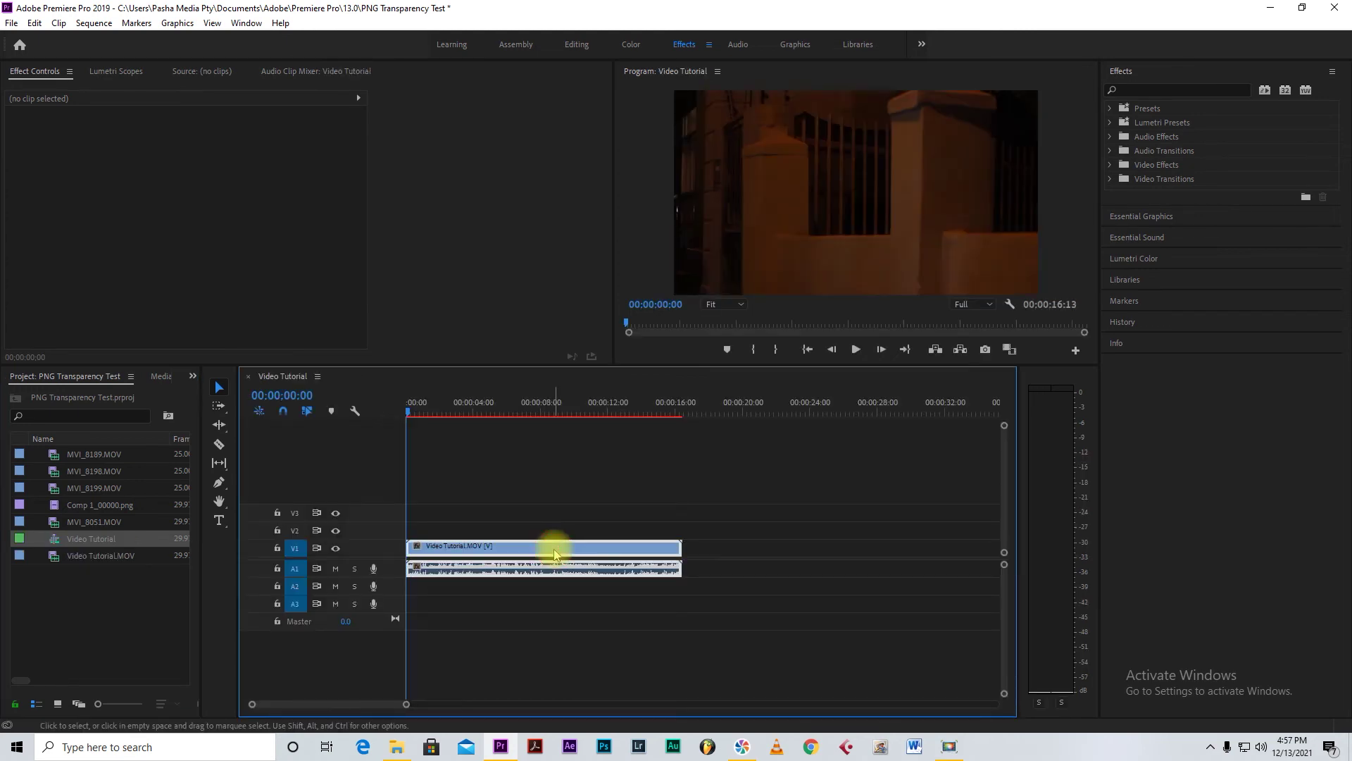
pyautogui.click(554, 553)
pyautogui.rightClick(553, 549)
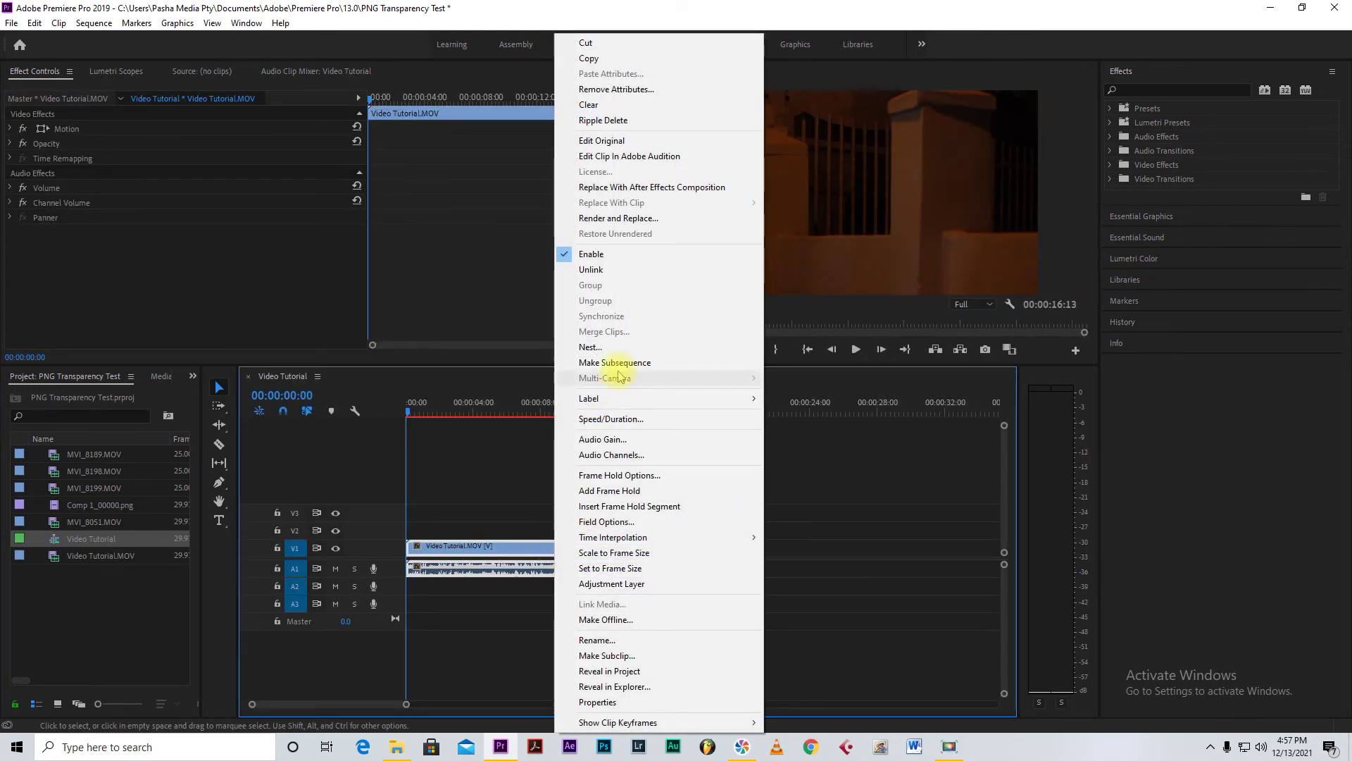
pyautogui.click(478, 501)
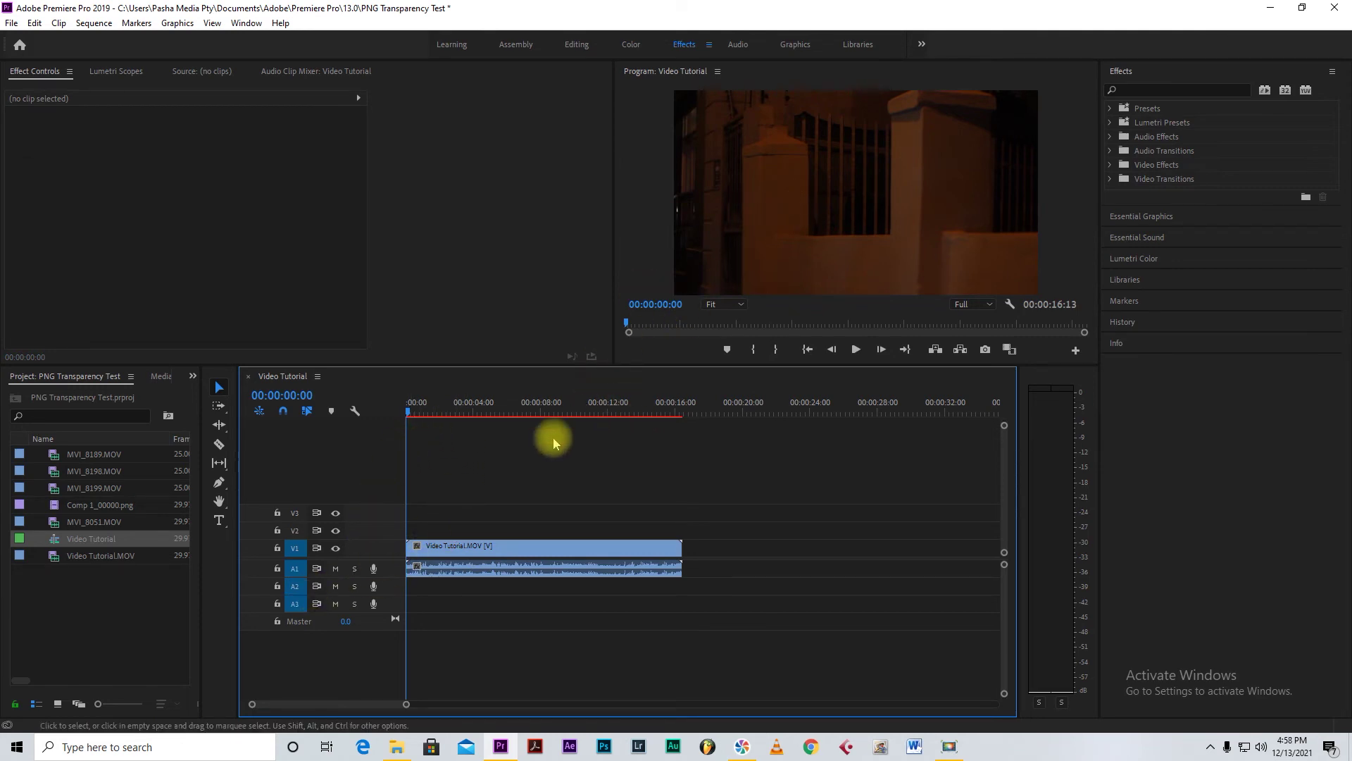
# - Mute audio track A1 and place the Comp 1_00000.png sequence on V2 above the video, starting at 00:00:00:00
pyautogui.click(295, 569)
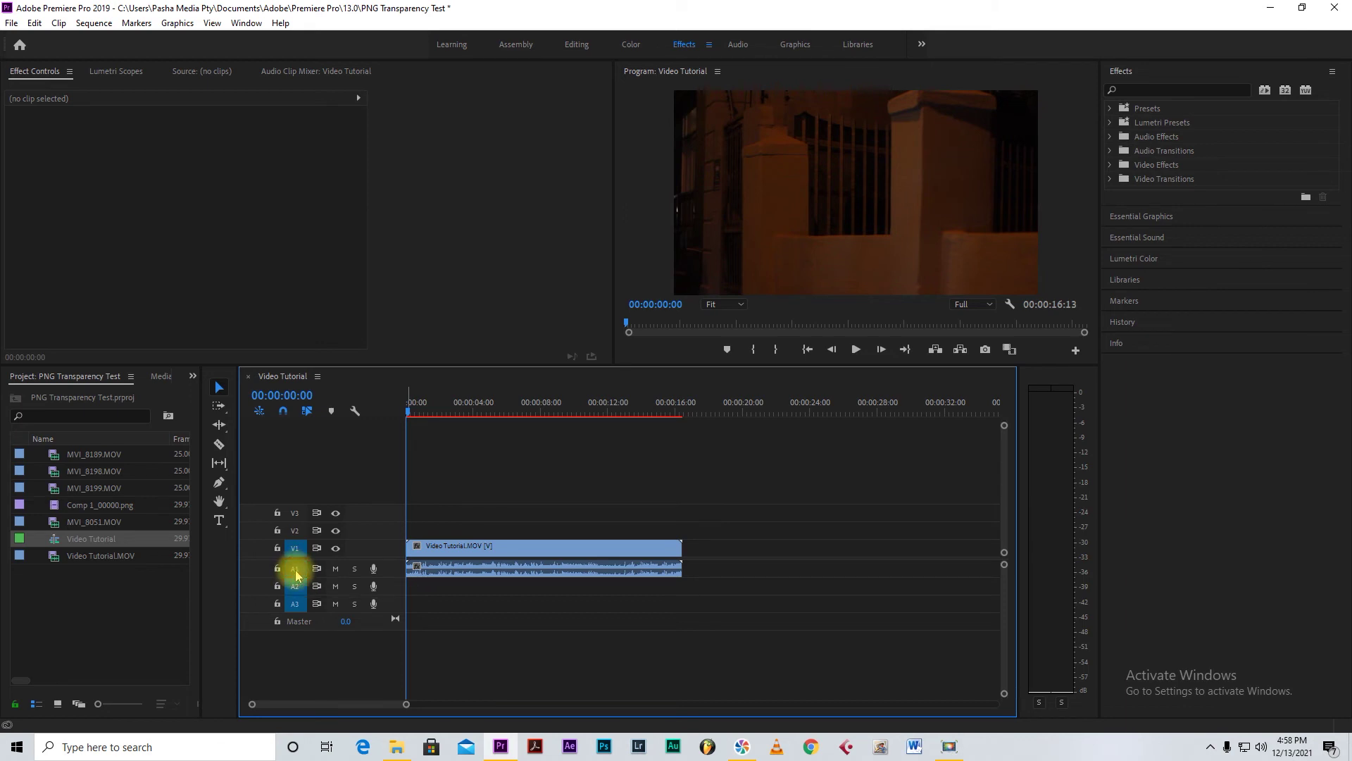
pyautogui.click(335, 569)
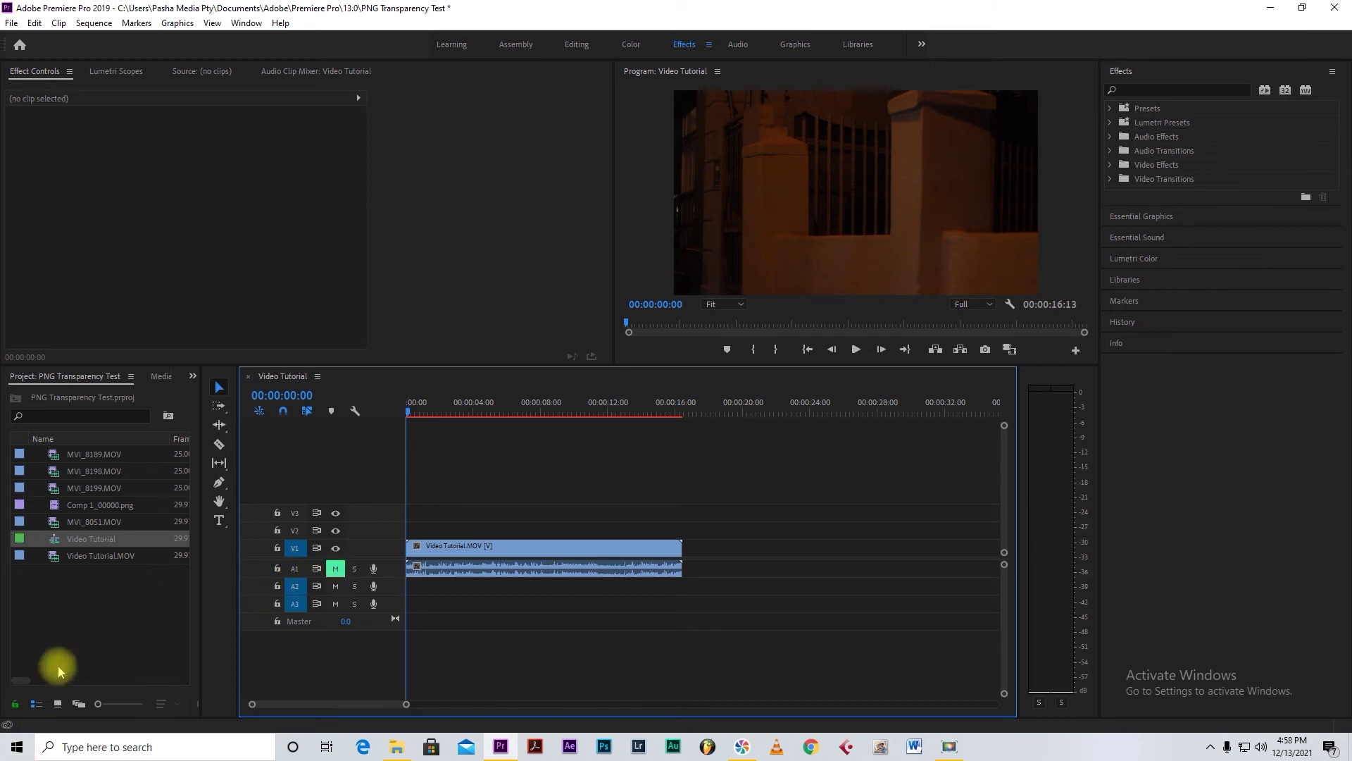
pyautogui.click(87, 610)
pyautogui.click(55, 504)
pyautogui.moveTo(104, 504); pyautogui.dragTo(407, 530)
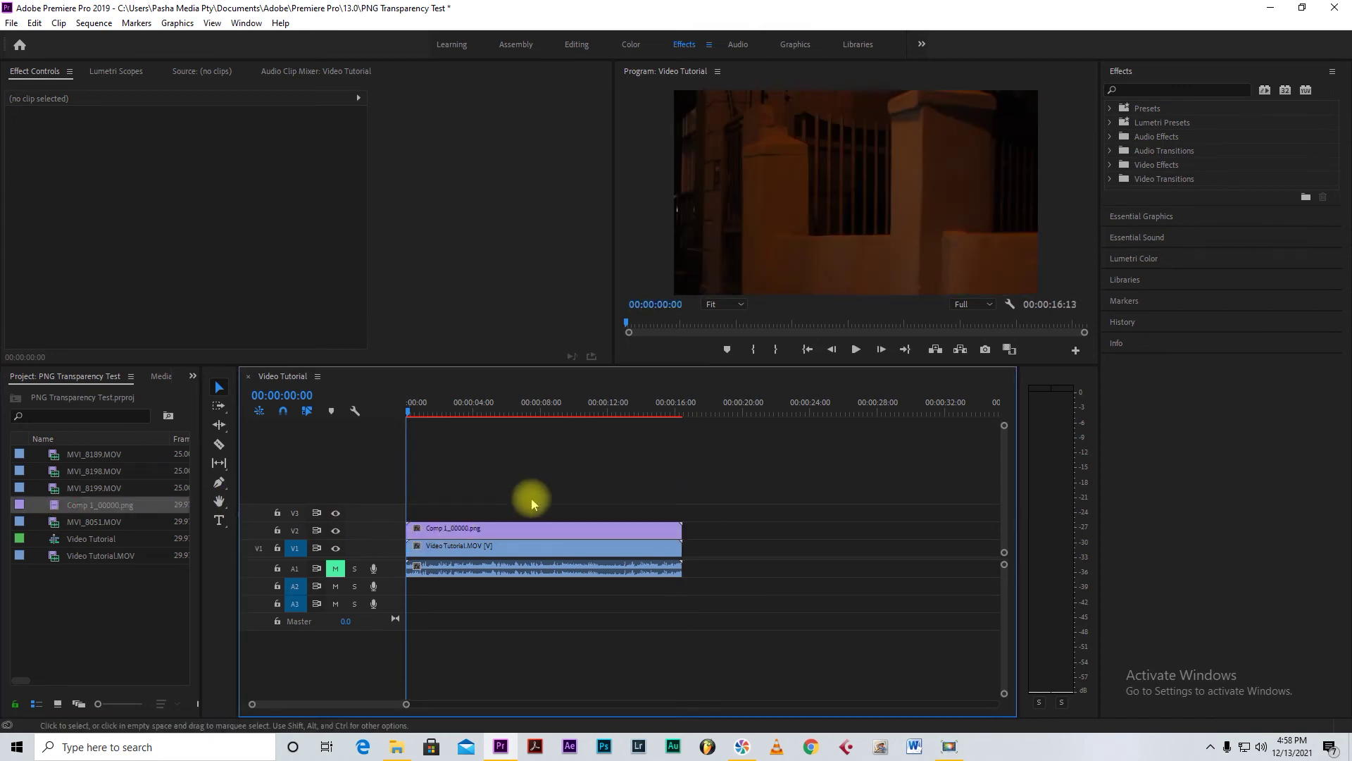
# - Play back the opening seconds of the sequence to check the lower third's transparency over Video Tutorial.MOV
pyautogui.press('space')
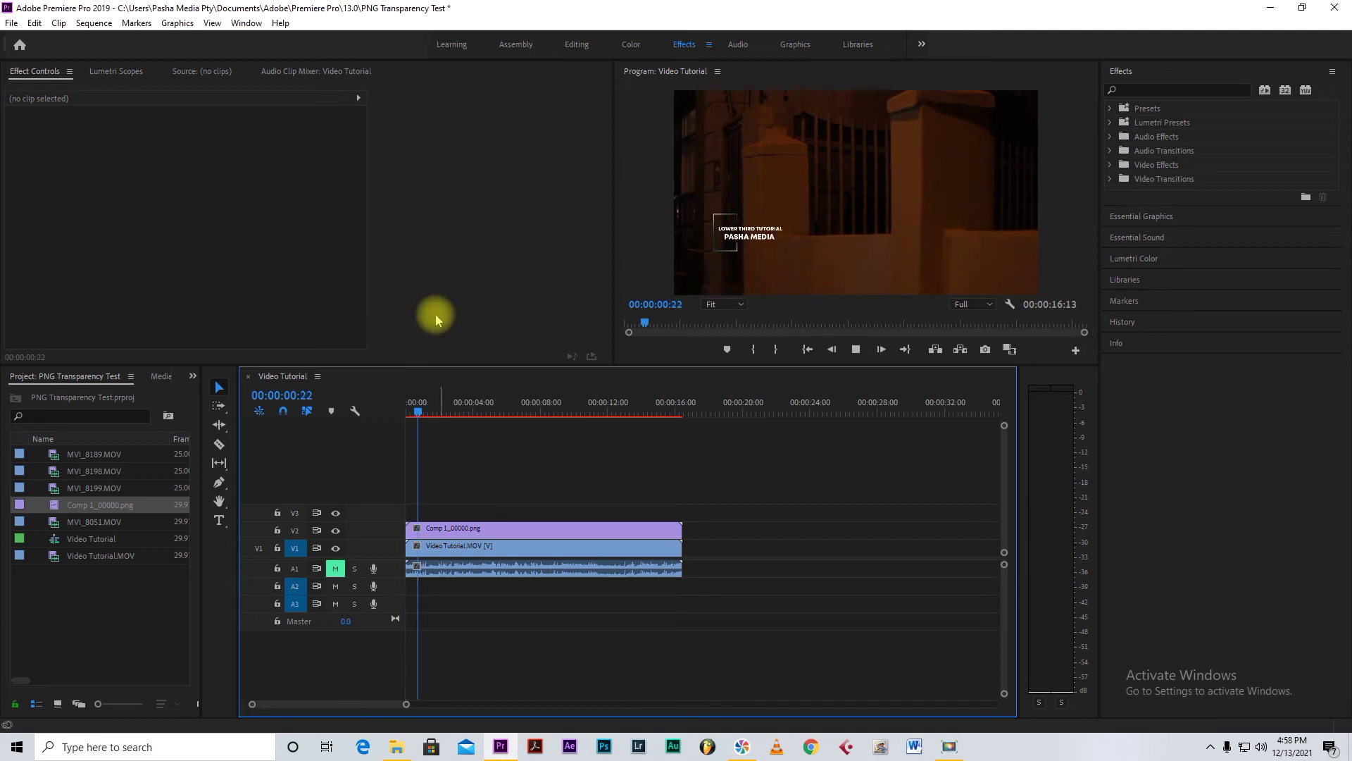
pyautogui.press('space')
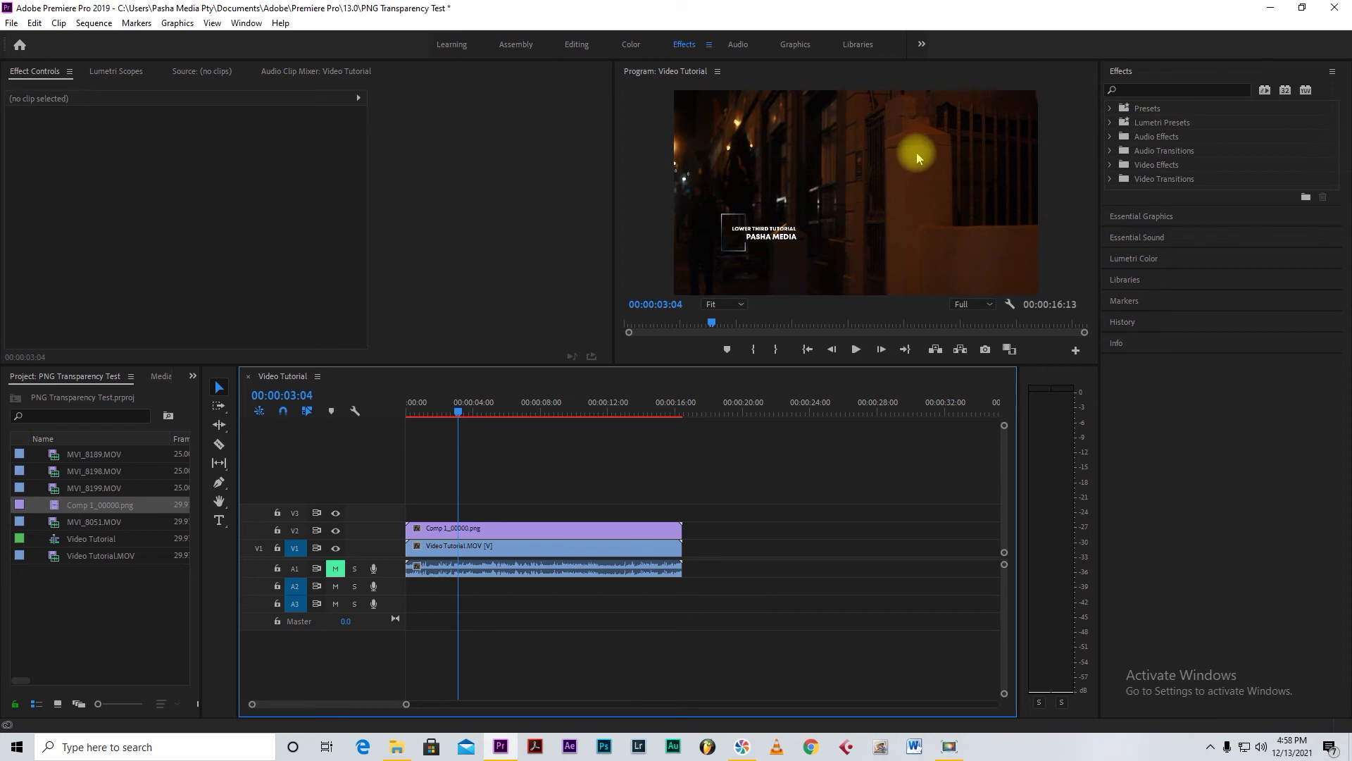
pyautogui.press('space')
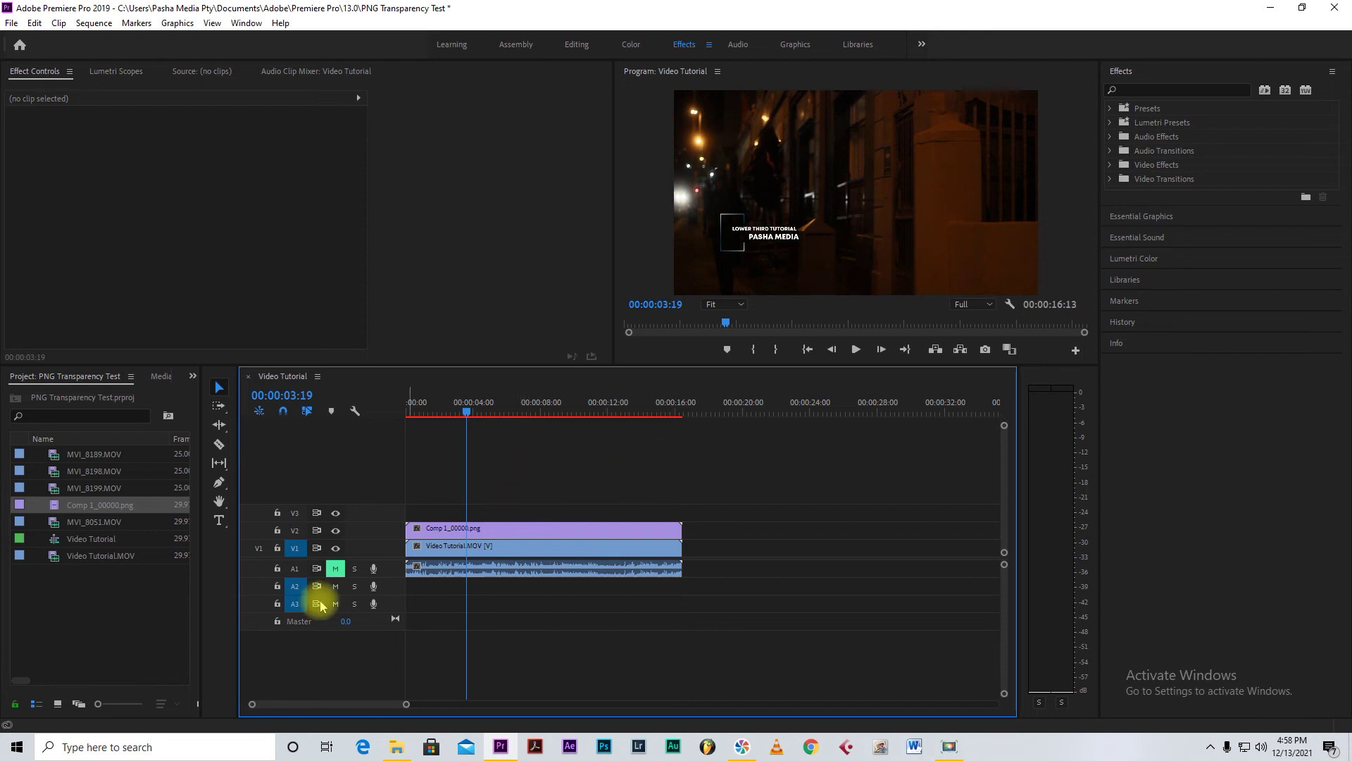
# - Add MVI_8198.MOV on V1 after the first clip, leaving a gap, and overlay Comp 1_00000.png above it on V2
pyautogui.click(56, 476)
pyautogui.moveTo(56, 475); pyautogui.dragTo(725, 549)
pyautogui.click(778, 410)
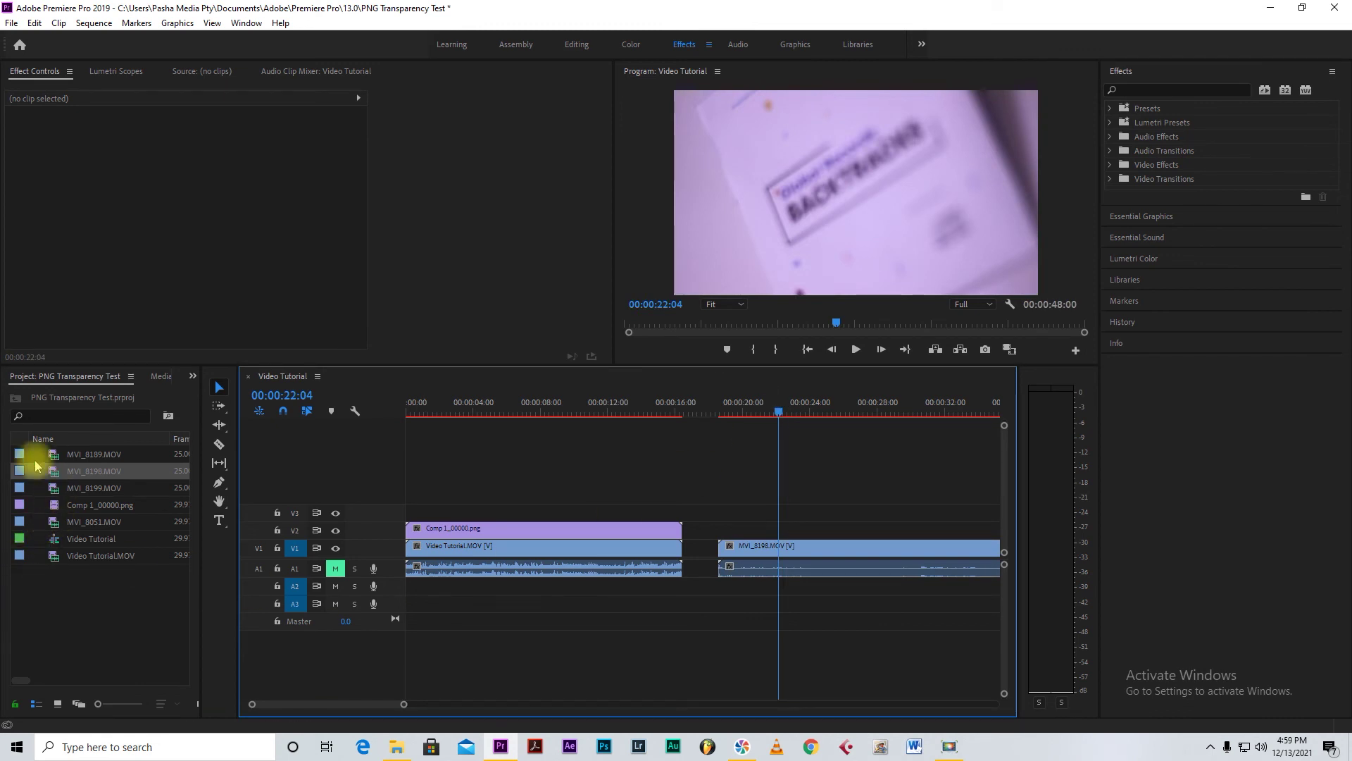
pyautogui.moveTo(51, 505); pyautogui.dragTo(779, 534)
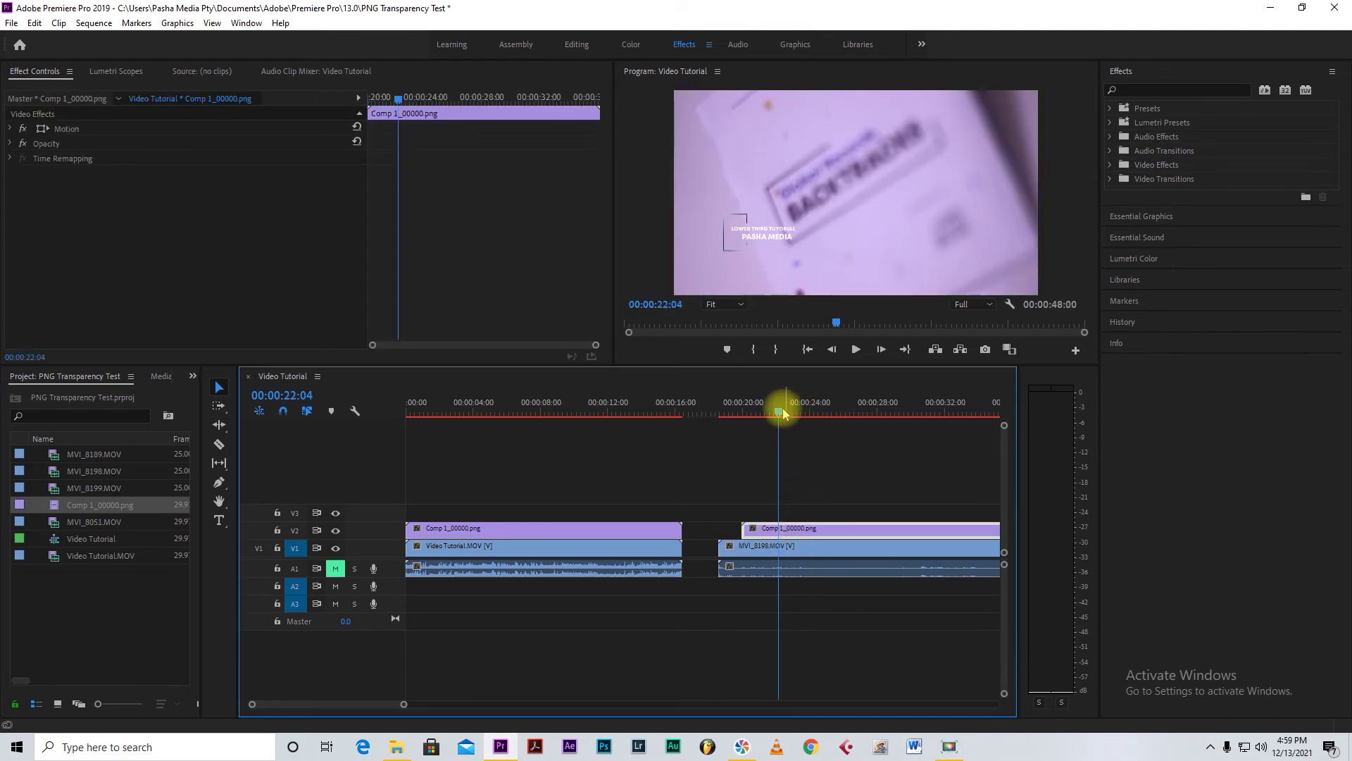
# - Scrub through the MVI_8198.MOV section to examine the lower third's animation and transparency over the bright footage
pyautogui.moveTo(784, 414); pyautogui.dragTo(831, 409)
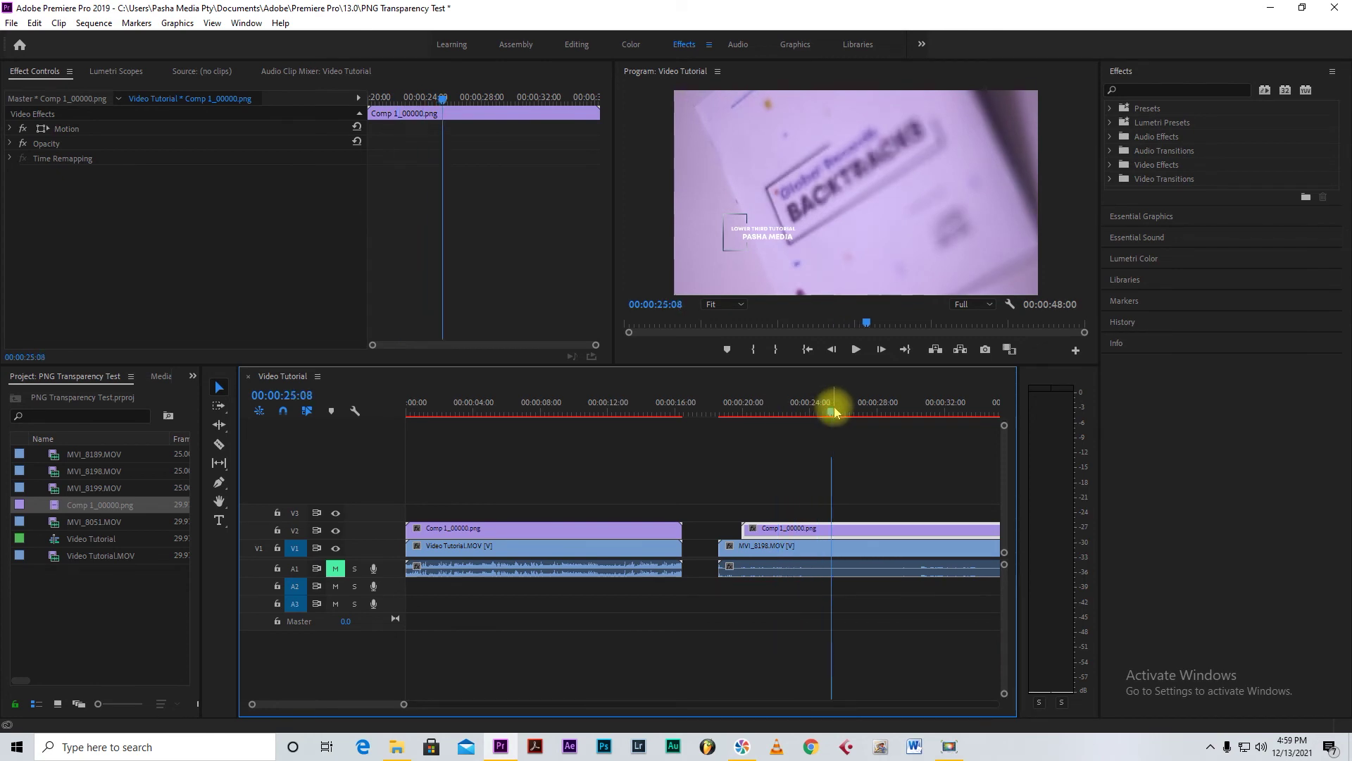
pyautogui.moveTo(830, 408); pyautogui.dragTo(784, 425)
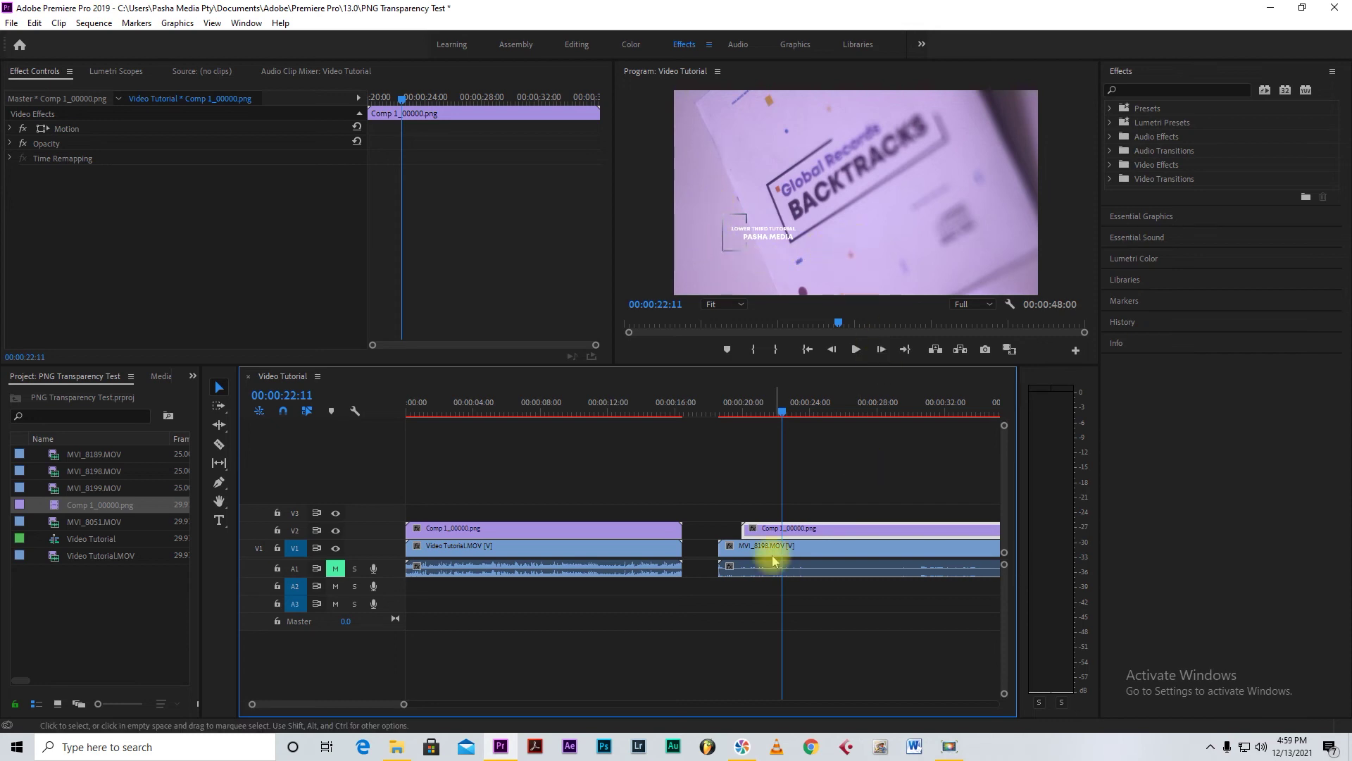
pyautogui.click(823, 411)
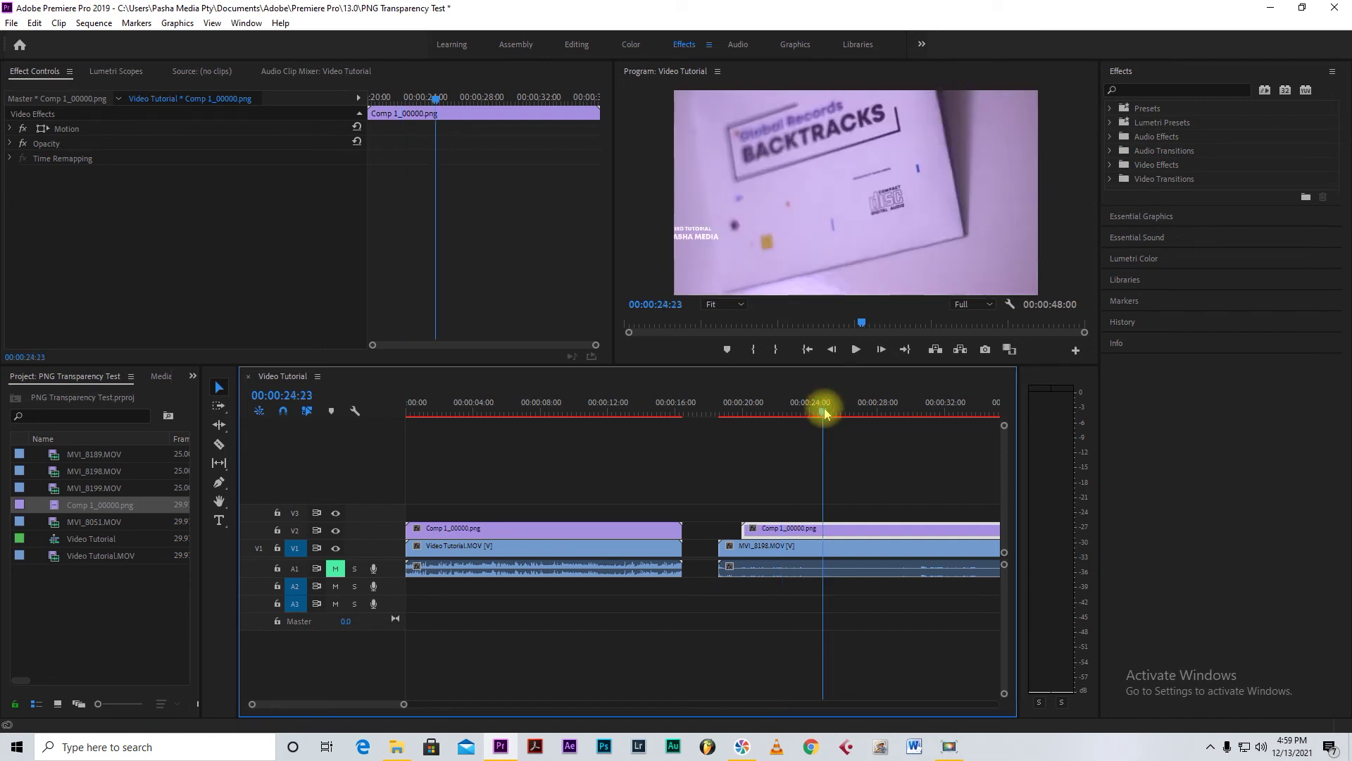
pyautogui.click(850, 412)
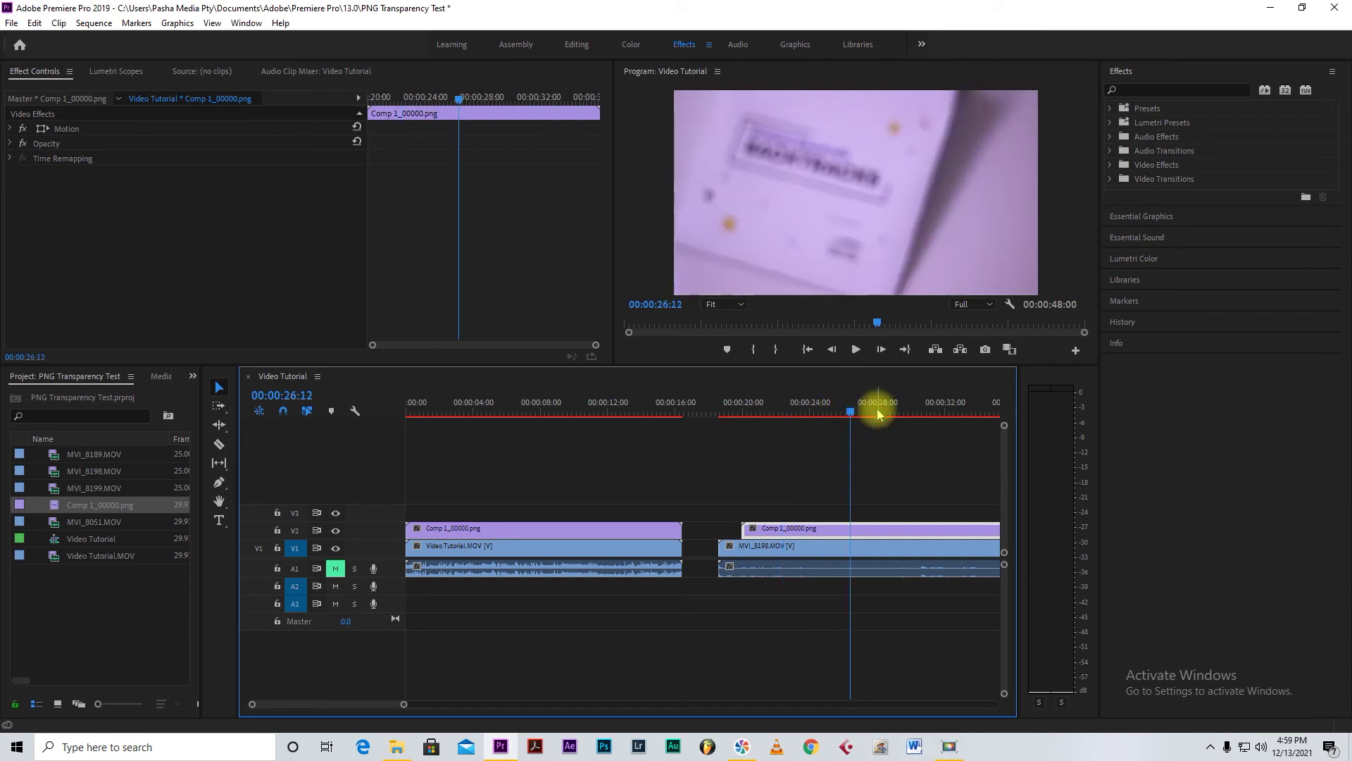
pyautogui.click(785, 414)
pyautogui.moveTo(786, 420); pyautogui.dragTo(774, 420)
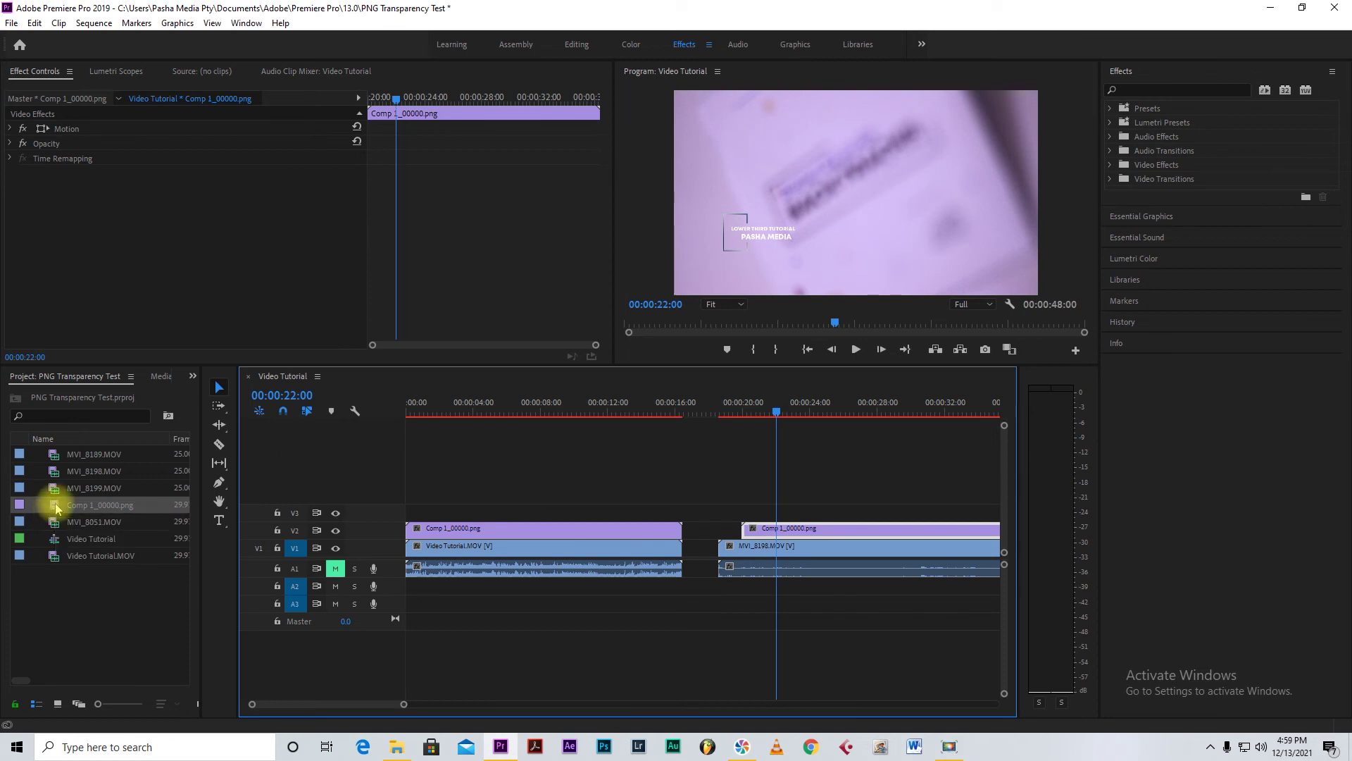
pyautogui.click(89, 602)
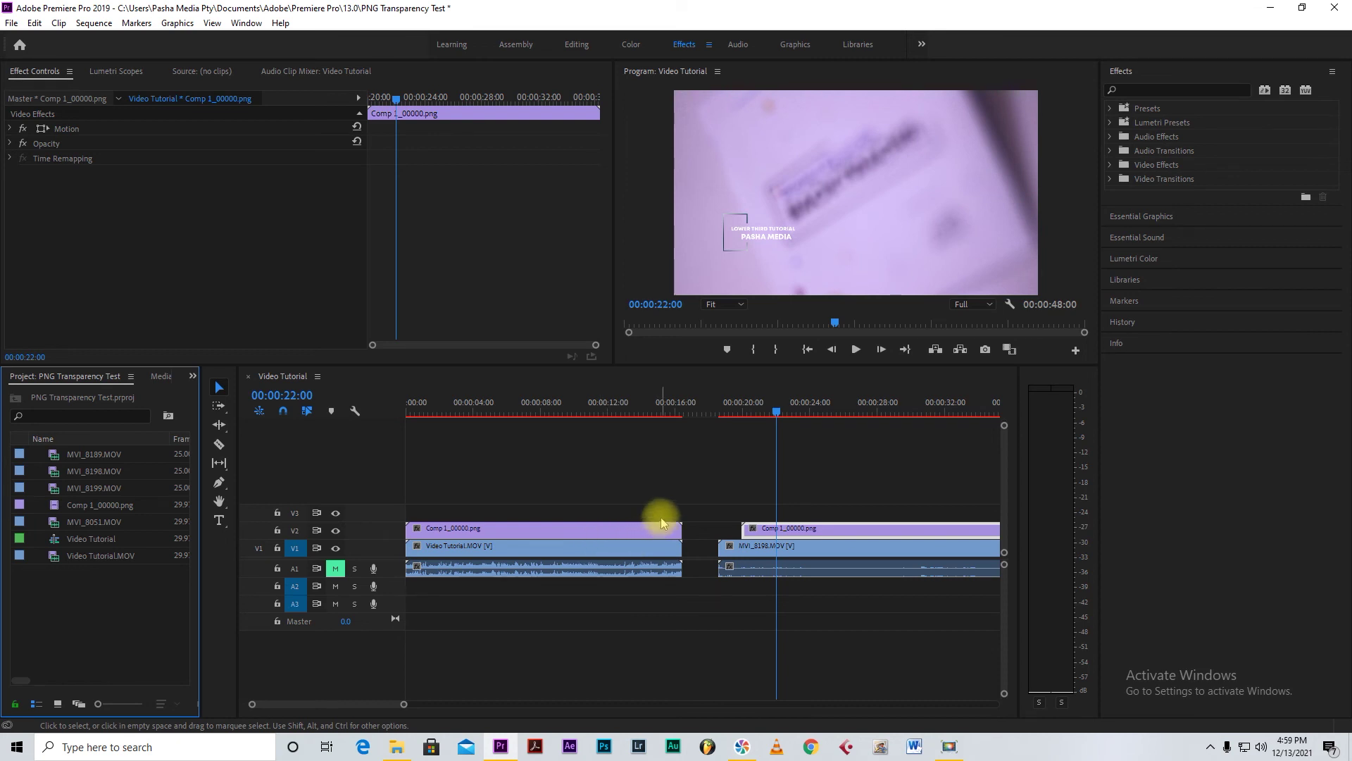
pyautogui.click(778, 414)
pyautogui.press('-')
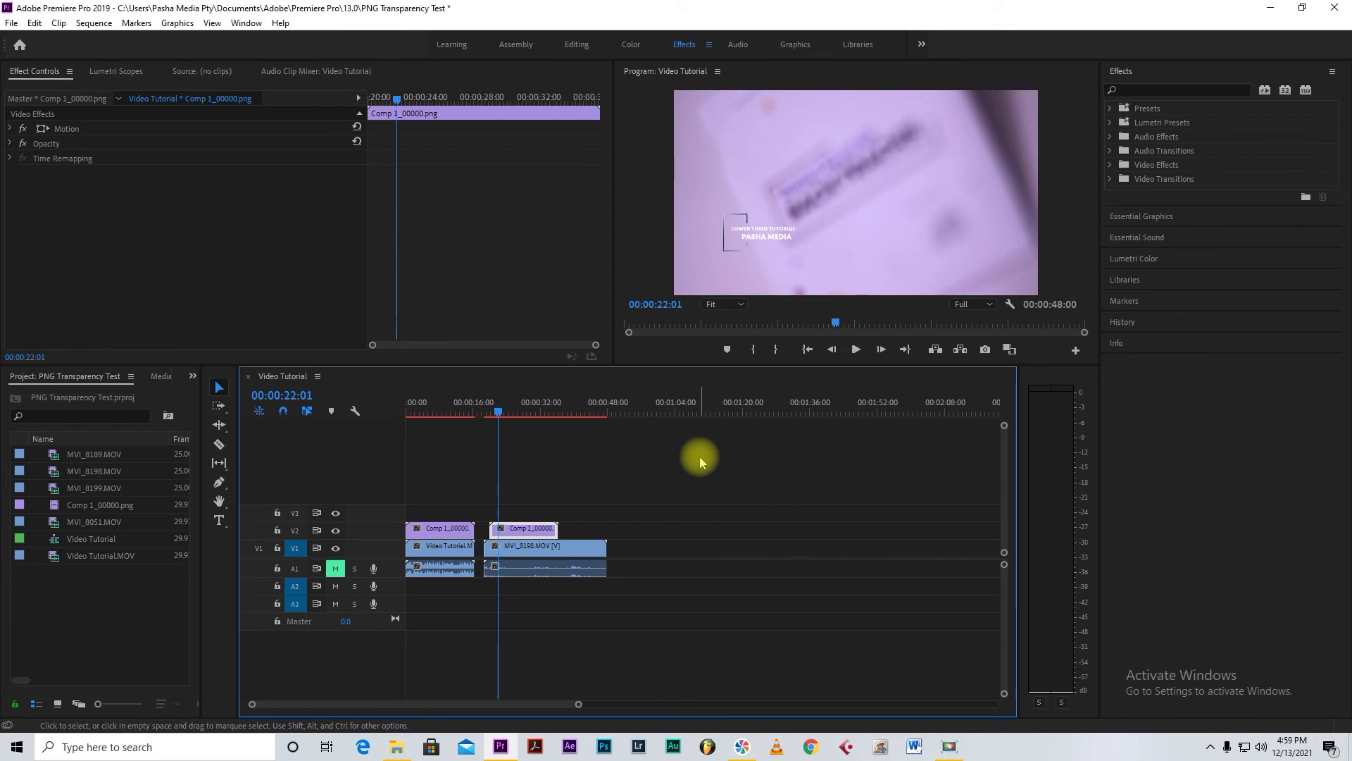